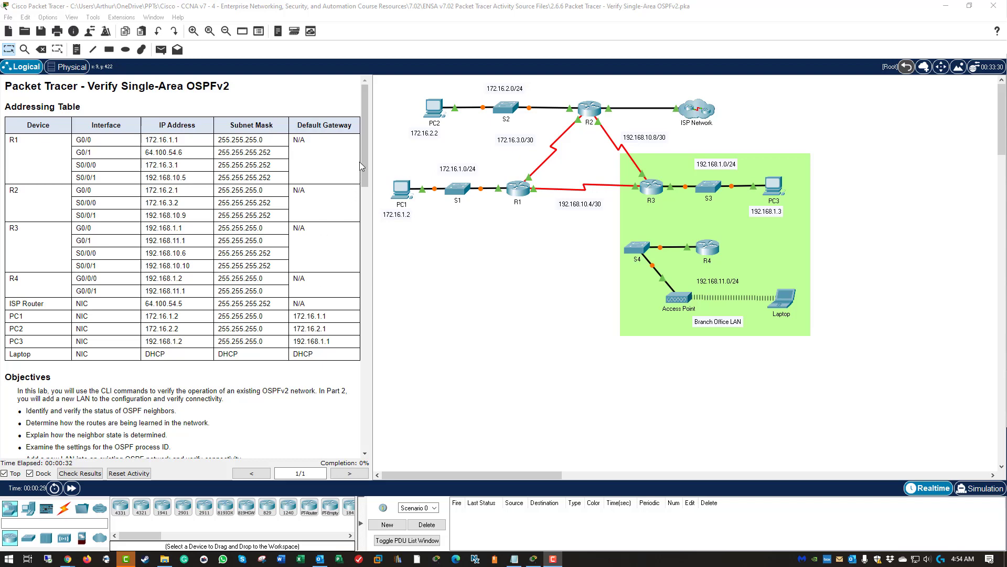
# - Scroll the Instructions pane past the Addressing Table to Background/Scenario and the Part 1 command list
pyautogui.moveTo(363, 162); pyautogui.dragTo(366, 215)
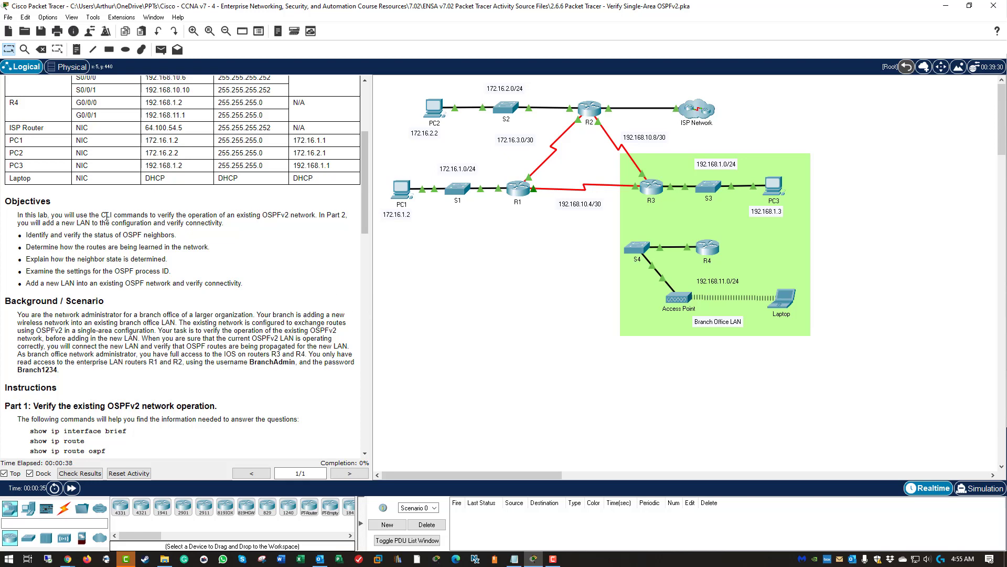
pyautogui.scroll(-3, 199, 236)
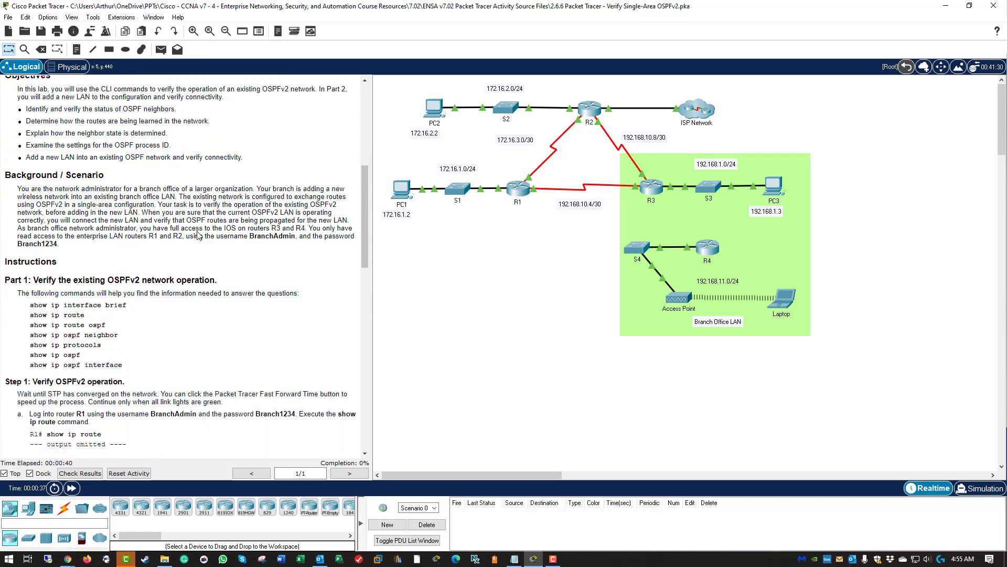
pyautogui.scroll(-3, 198, 231)
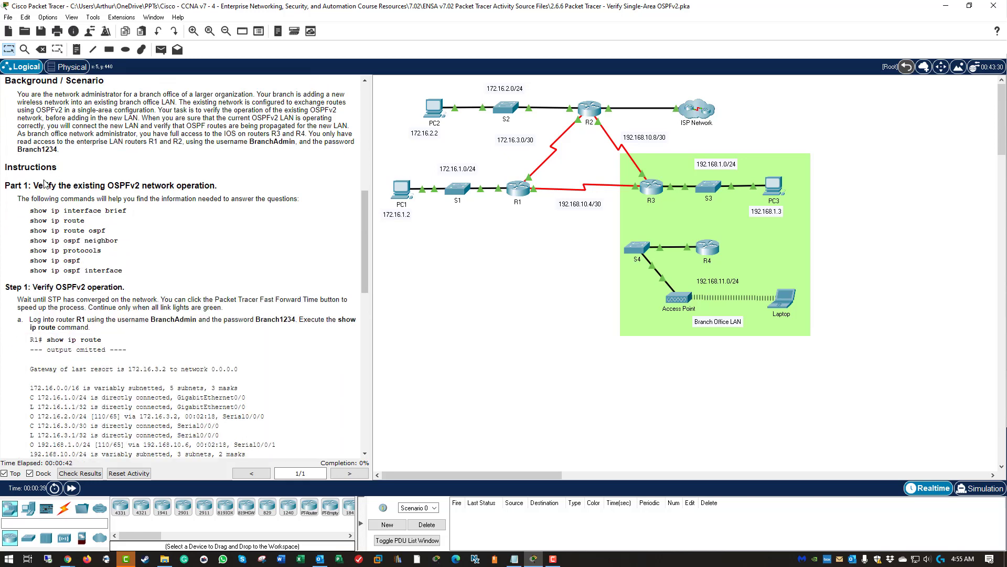
pyautogui.moveTo(19, 199); pyautogui.dragTo(197, 200)
pyautogui.click(195, 215)
pyautogui.scroll(-3, 102, 258)
pyautogui.scroll(-2, 106, 256)
pyautogui.scroll(5, 105, 256)
# - Open router R1's CLI tab, move its window right, and wake the console
pyautogui.click(516, 204)
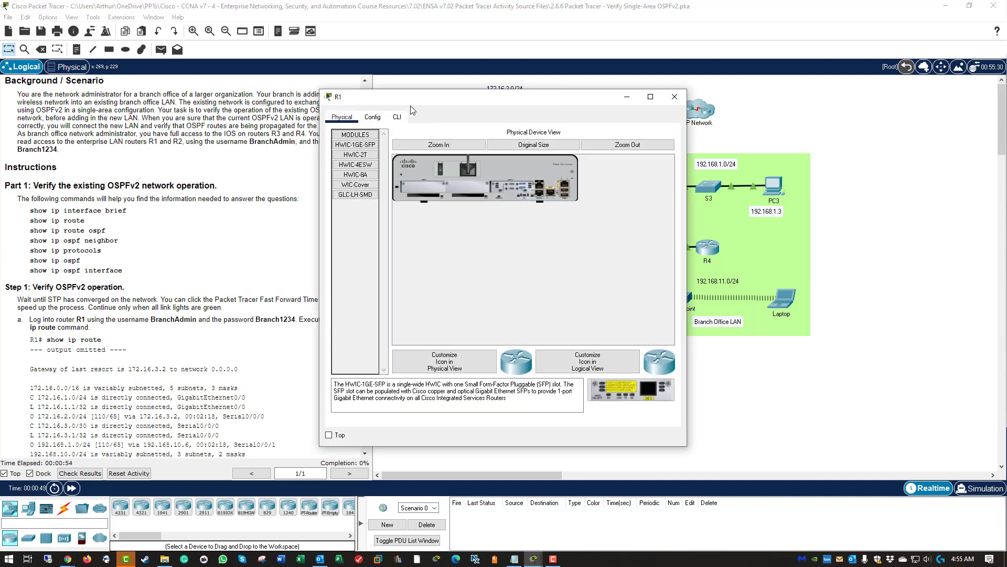
pyautogui.click(397, 117)
pyautogui.moveTo(563, 101); pyautogui.dragTo(741, 123)
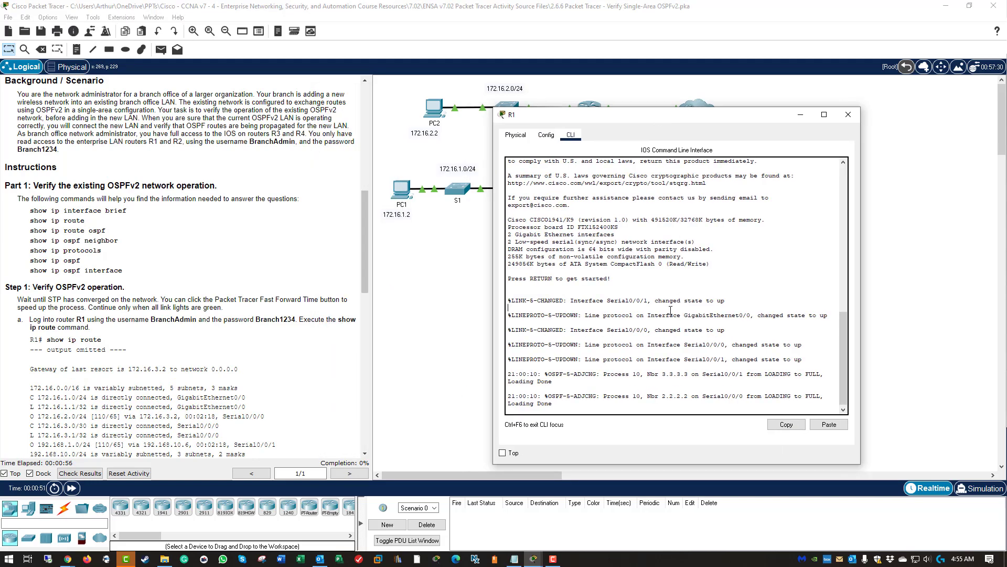
pyautogui.press('Return')
pyautogui.press('Return')
pyautogui.press('Return')
pyautogui.press('Return')
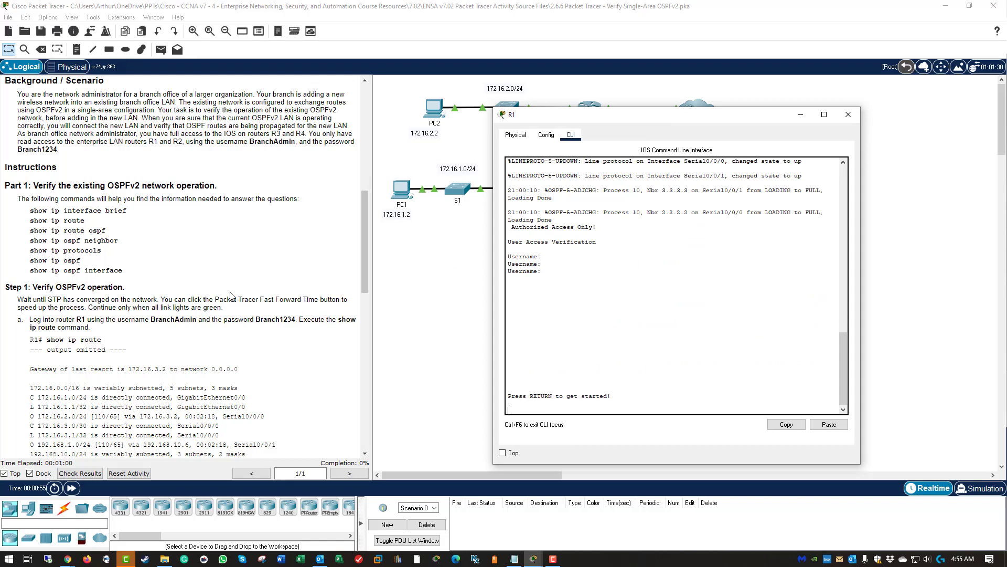
# - Log into R1 with the branch administrator username and password from the instructions
pyautogui.doubleClick(158, 321)
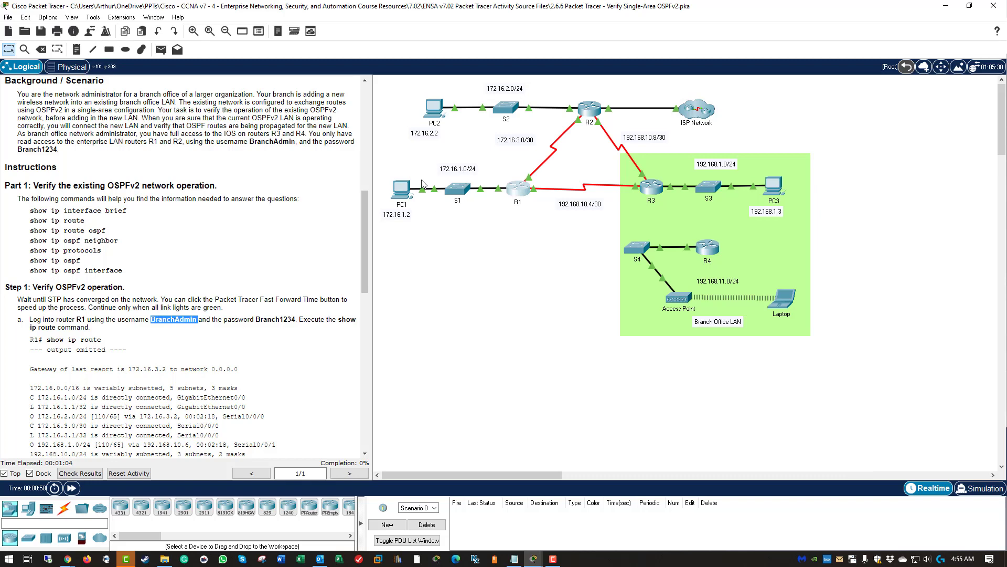
pyautogui.click(517, 187)
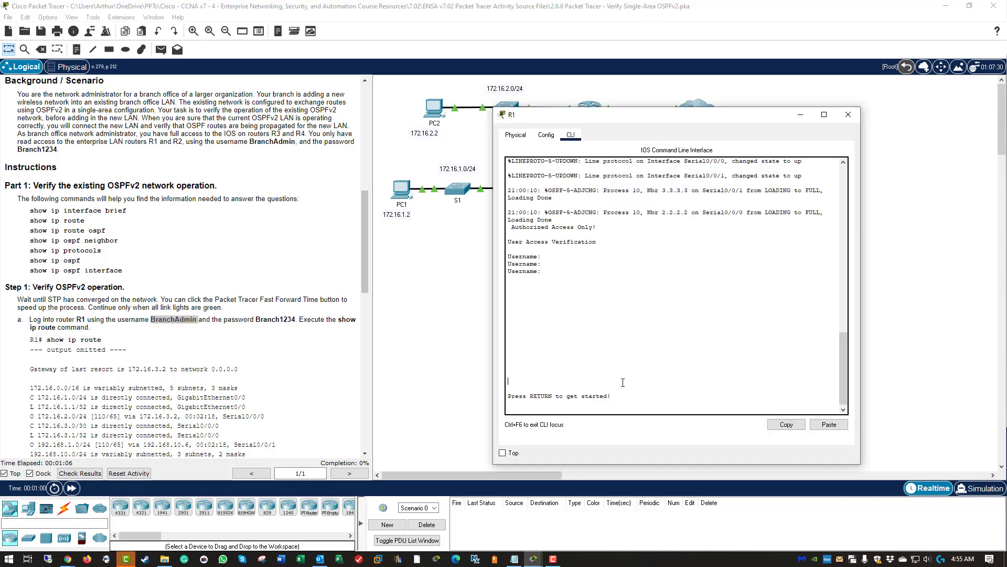
pyautogui.press('Return')
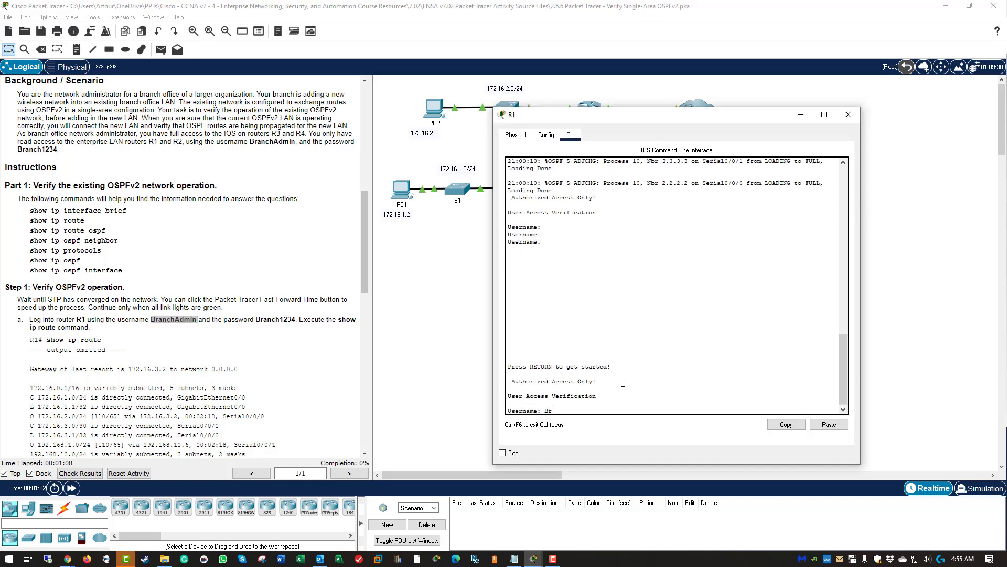
pyautogui.write('BranchAdmin')
pyautogui.press('Return')
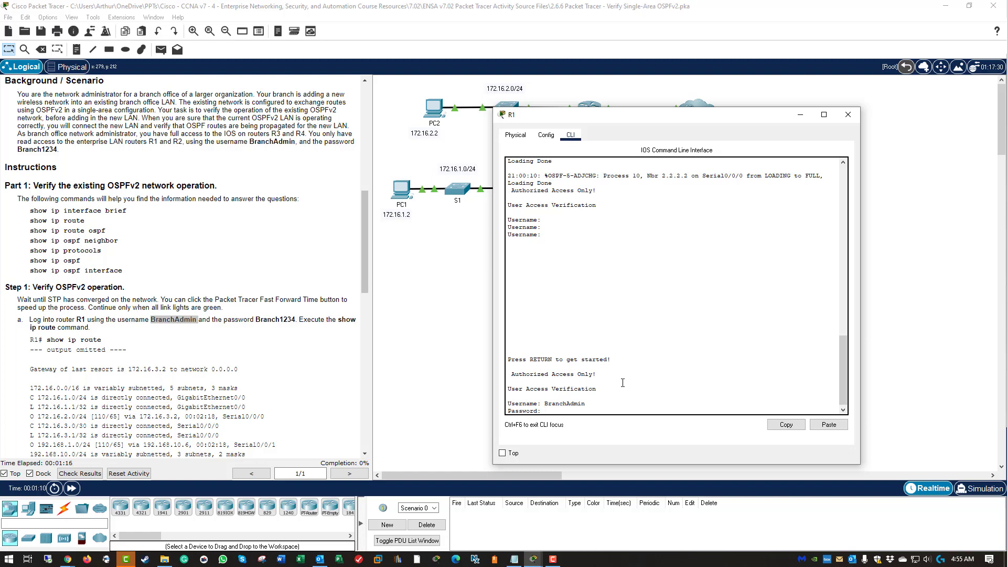
pyautogui.press('Return')
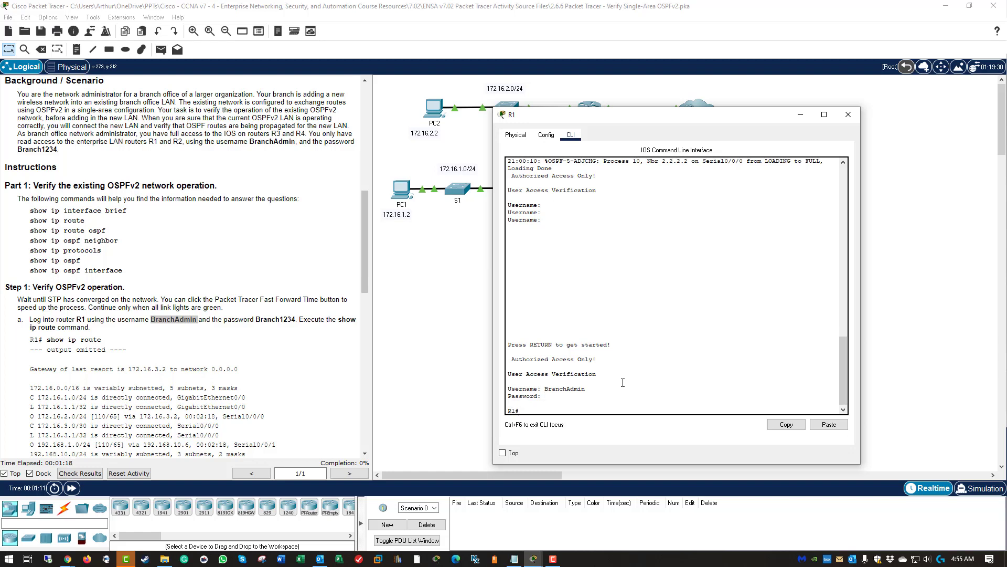
# - Run show ip int brief on R1 and check G0/0 at 172.16.1.1 and the serial rows
pyautogui.write('show ip int brief')
pyautogui.press('Return')
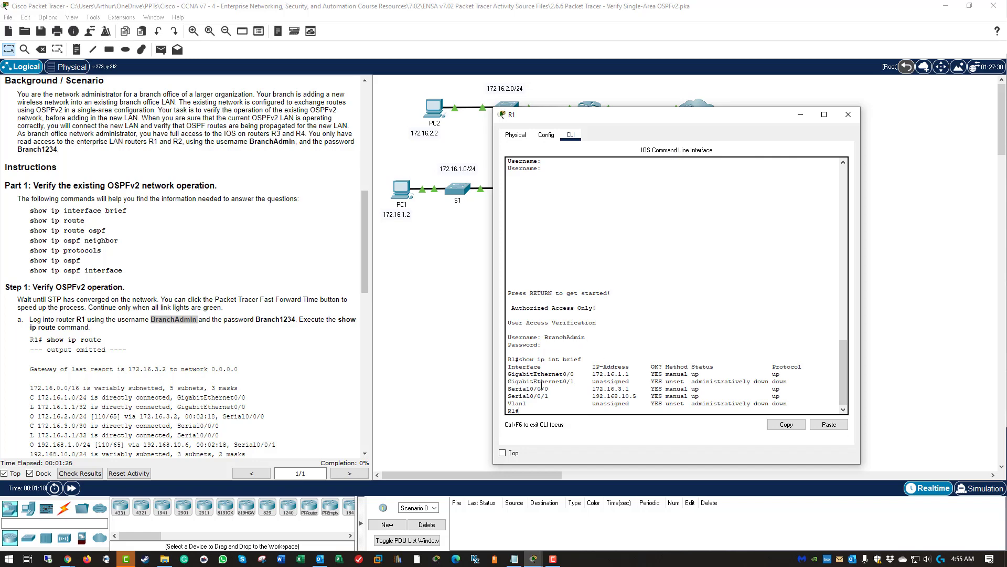
pyautogui.moveTo(508, 366); pyautogui.dragTo(804, 398)
pyautogui.click(598, 373)
pyautogui.moveTo(525, 367); pyautogui.dragTo(644, 371)
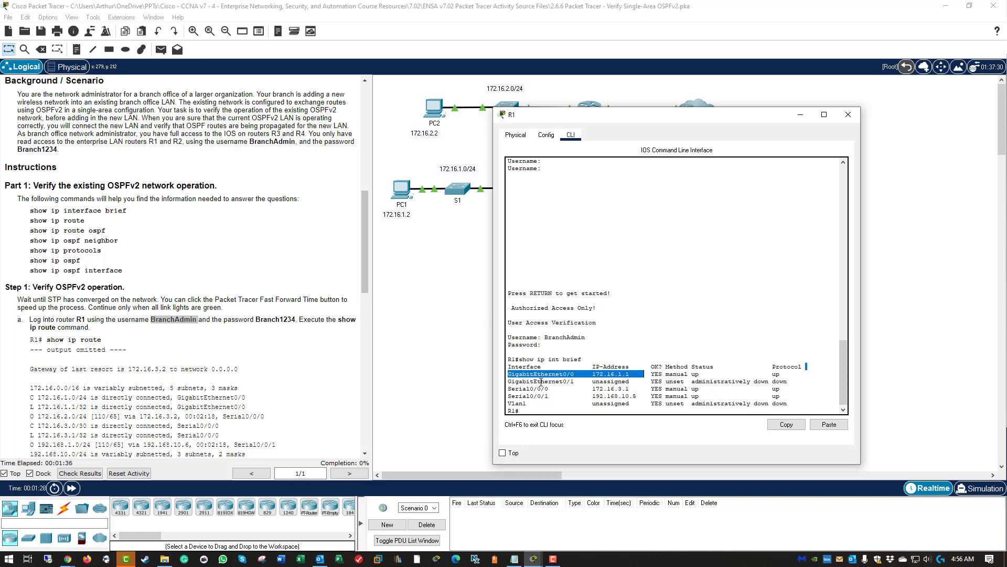
pyautogui.moveTo(527, 388)
pyautogui.mouseDown()
pyautogui.moveTo(640, 393)
pyautogui.moveTo(515, 392)
pyautogui.mouseUp()
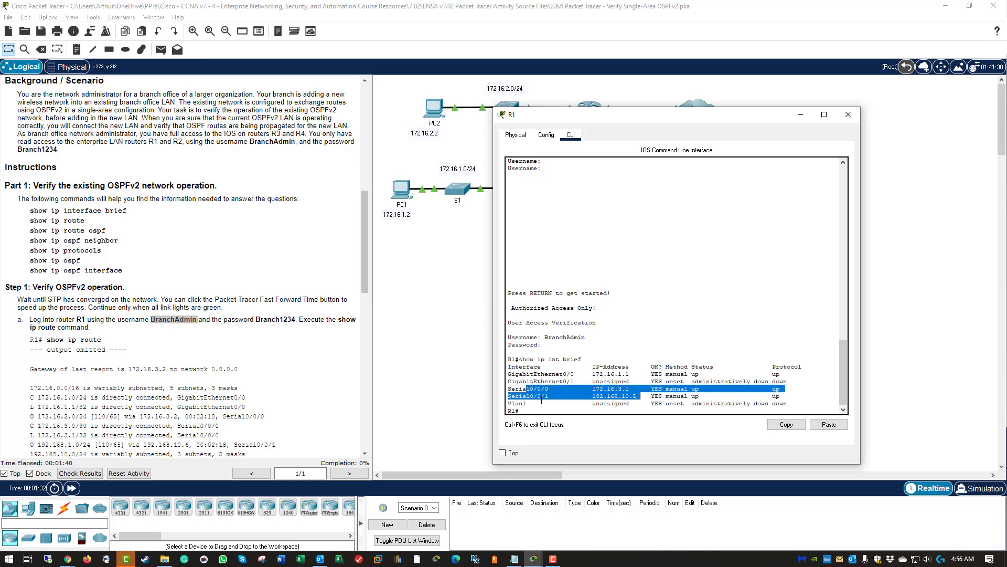
pyautogui.click(604, 396)
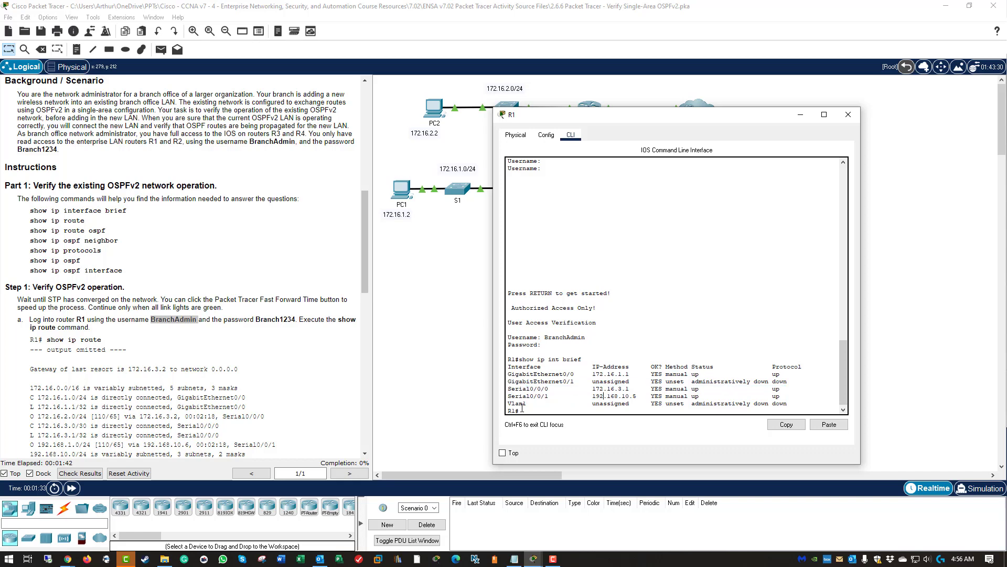
pyautogui.press('Return')
pyautogui.press('Return')
pyautogui.write('show ip route')
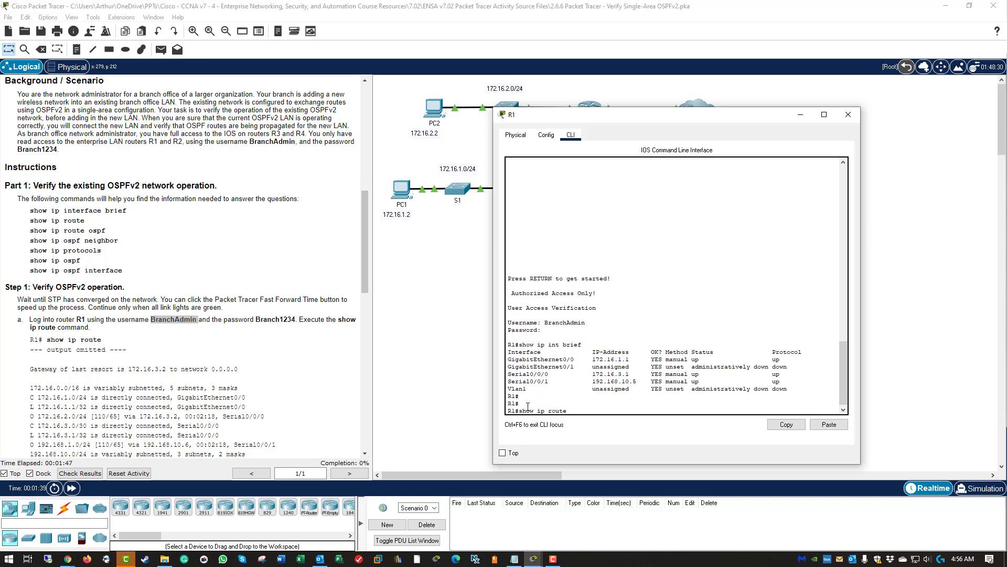
# - Run show ip route and review gateway 172.16.3.2 and the OSPF routes, including 172.16.2.0/24 and 192.168.1.0/24
pyautogui.press('Return')
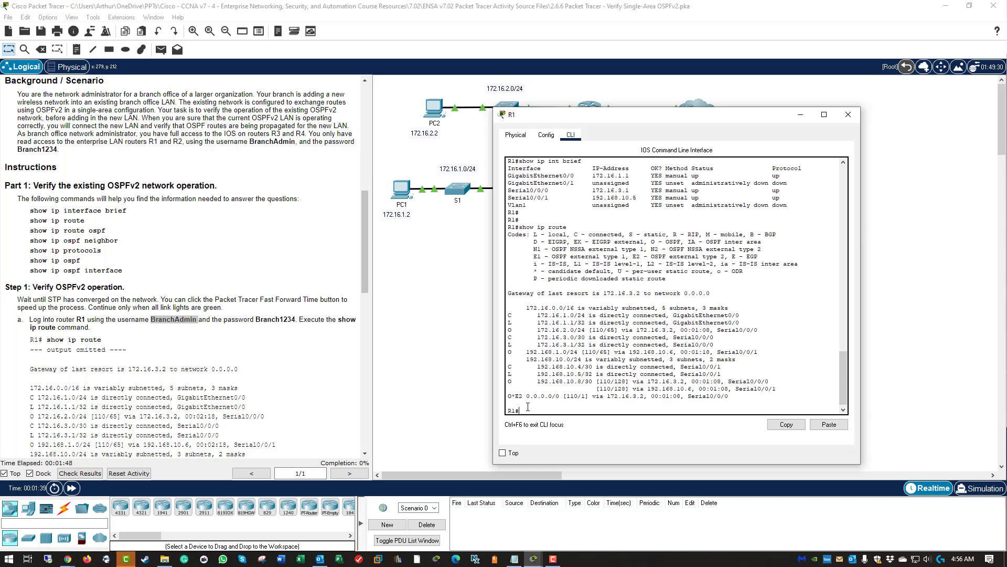
pyautogui.moveTo(751, 388); pyautogui.dragTo(712, 293)
pyautogui.click(507, 294)
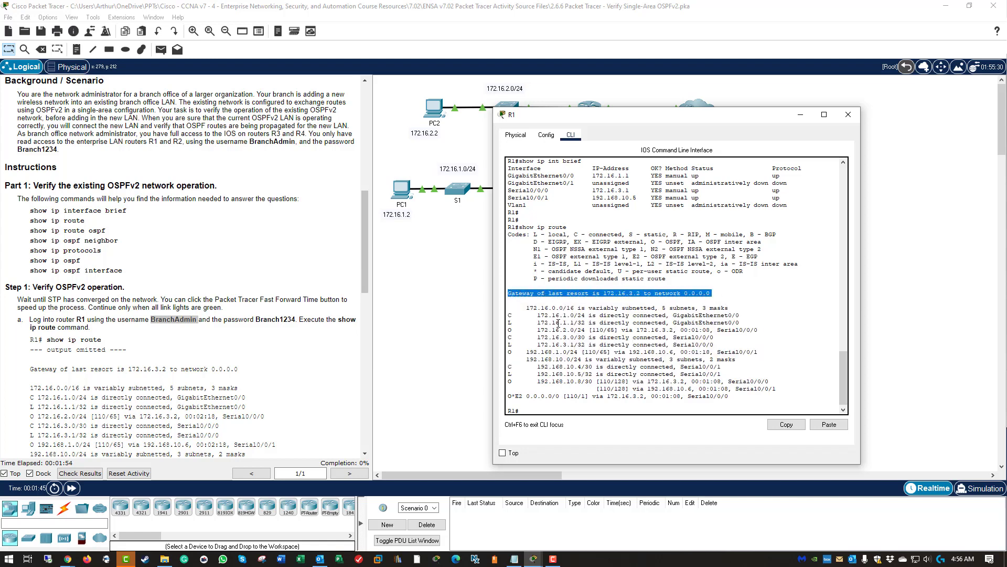
pyautogui.moveTo(508, 330); pyautogui.dragTo(759, 330)
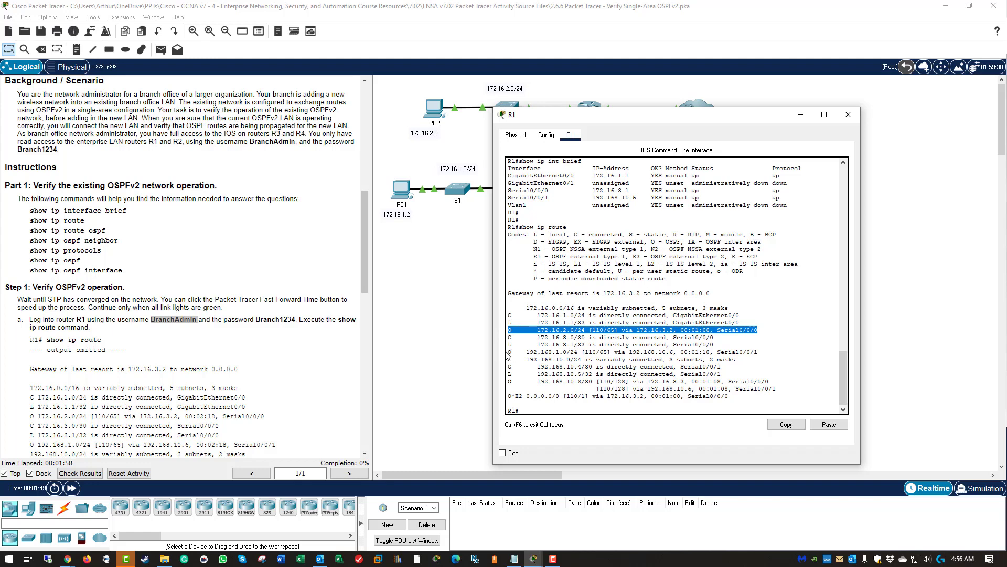
pyautogui.click(524, 353)
pyautogui.moveTo(523, 352); pyautogui.dragTo(722, 367)
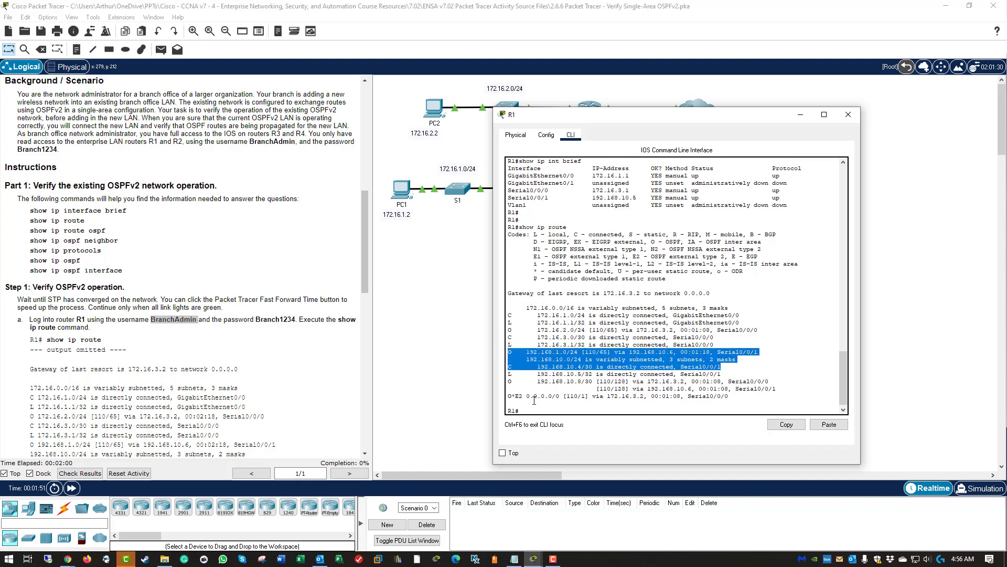
pyautogui.moveTo(516, 381); pyautogui.dragTo(504, 401)
pyautogui.click(741, 403)
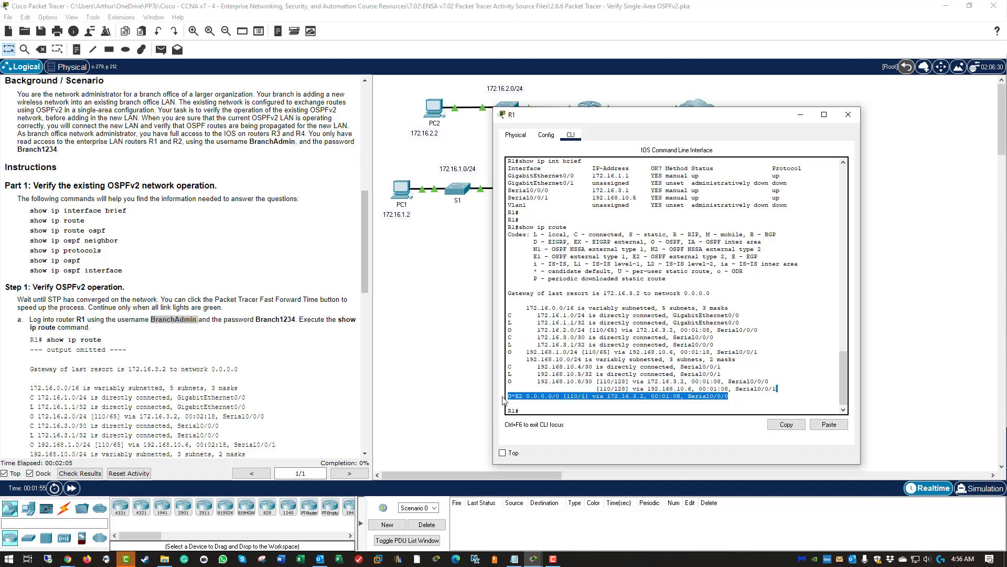
pyautogui.click(549, 410)
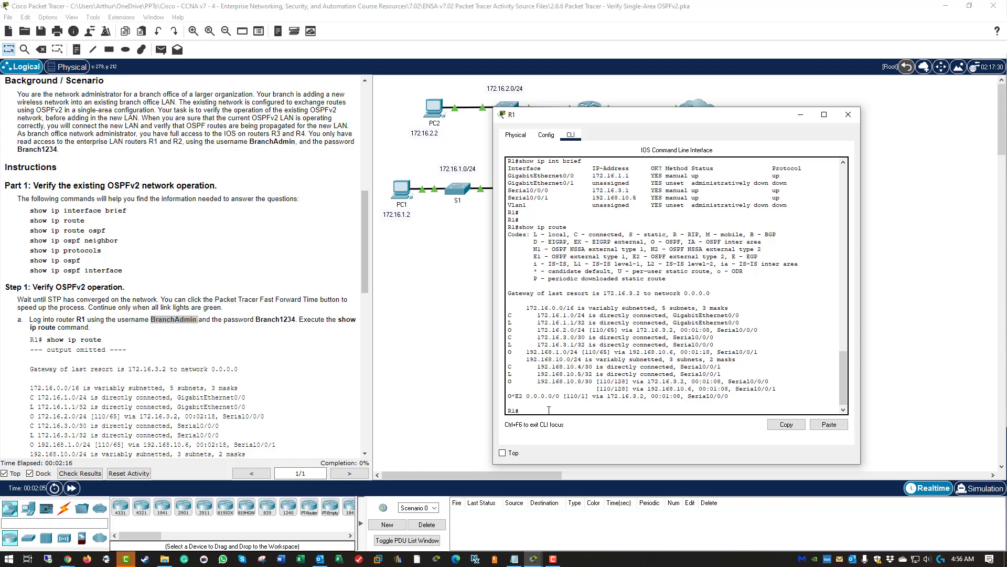
pyautogui.moveTo(646, 116); pyautogui.dragTo(632, 202)
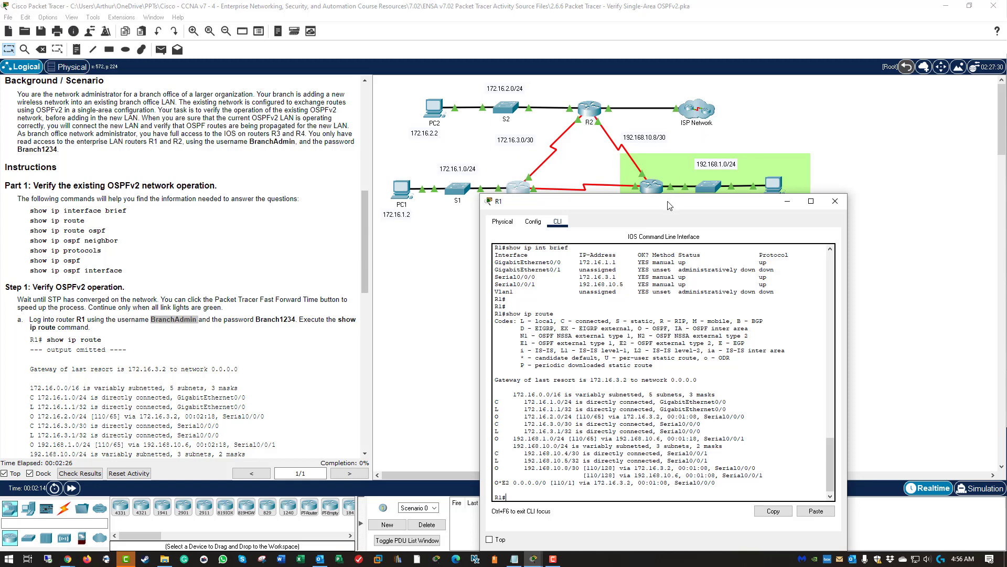
pyautogui.moveTo(672, 201); pyautogui.dragTo(638, 134)
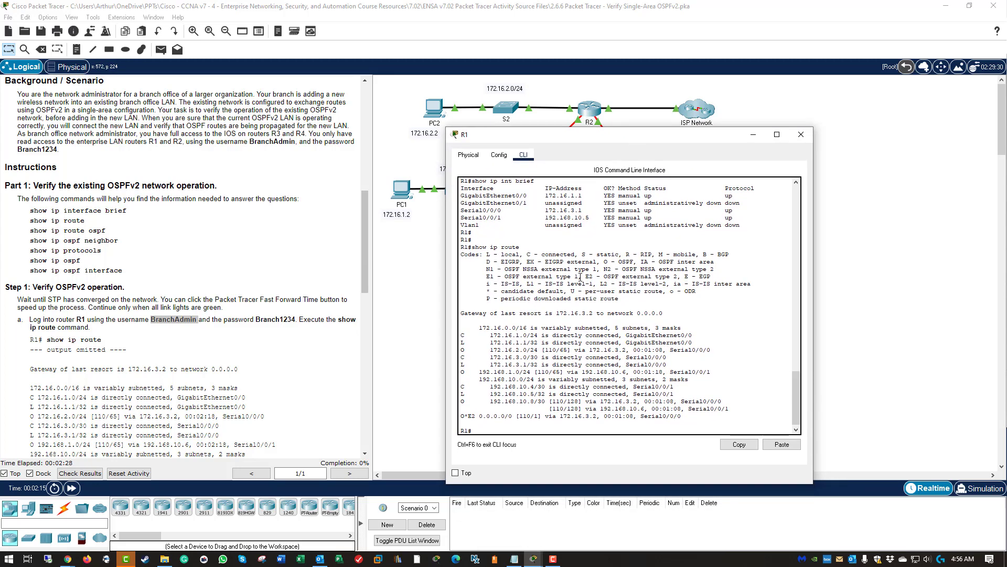
# - Display only R1's OSPF-learned routes with show ip route ospf
pyautogui.press('Return')
pyautogui.press('Return')
pyautogui.press('Return')
pyautogui.press('Return')
pyautogui.press('Up')
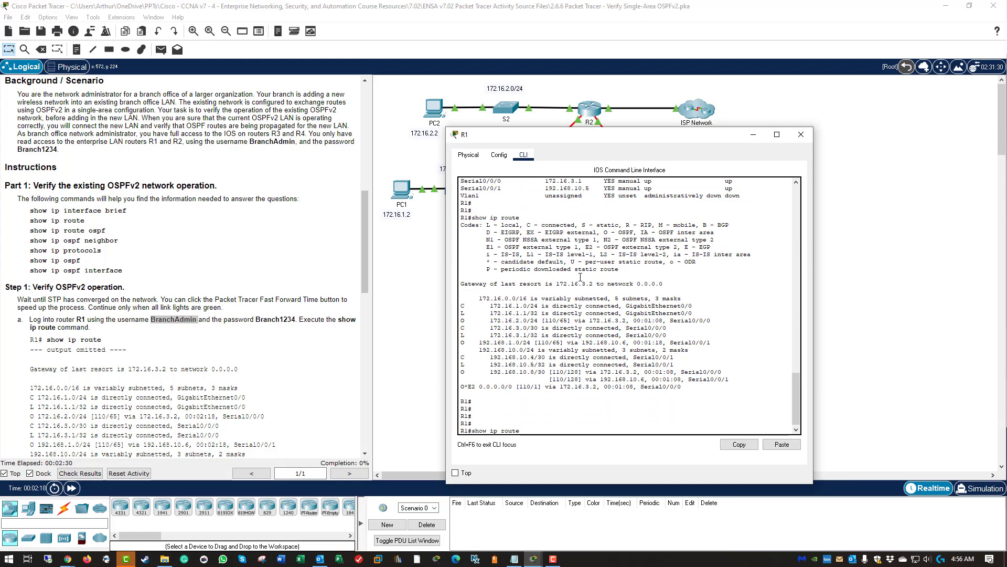
pyautogui.write('ospf')
pyautogui.press('Return')
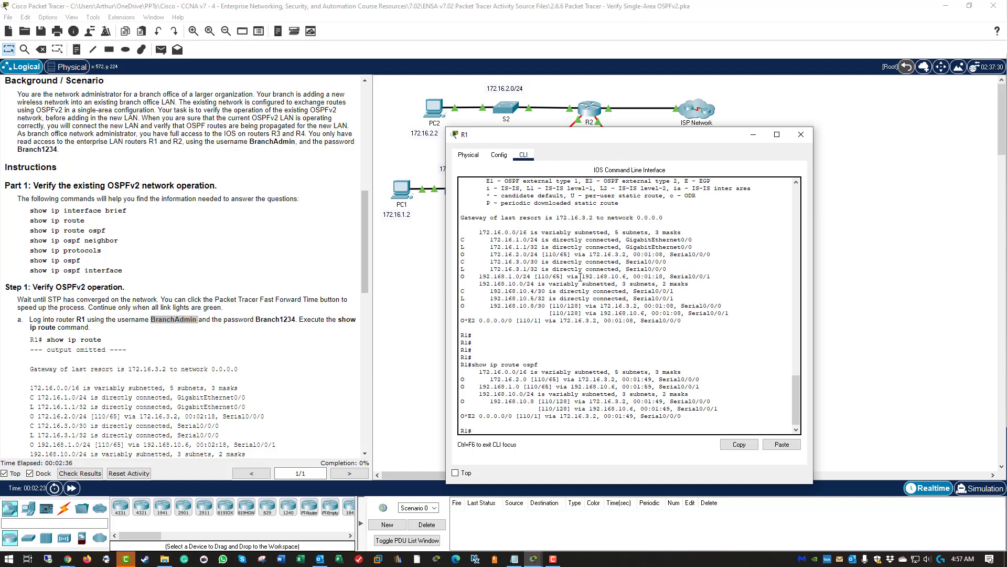
# - Run show ip ospf neighbor to confirm neighbors 2.2.2.2 and 3.3.3.3, then rerun it
pyautogui.press('Return')
pyautogui.press('Return')
pyautogui.press('Return')
pyautogui.press('Return')
pyautogui.write('sho')
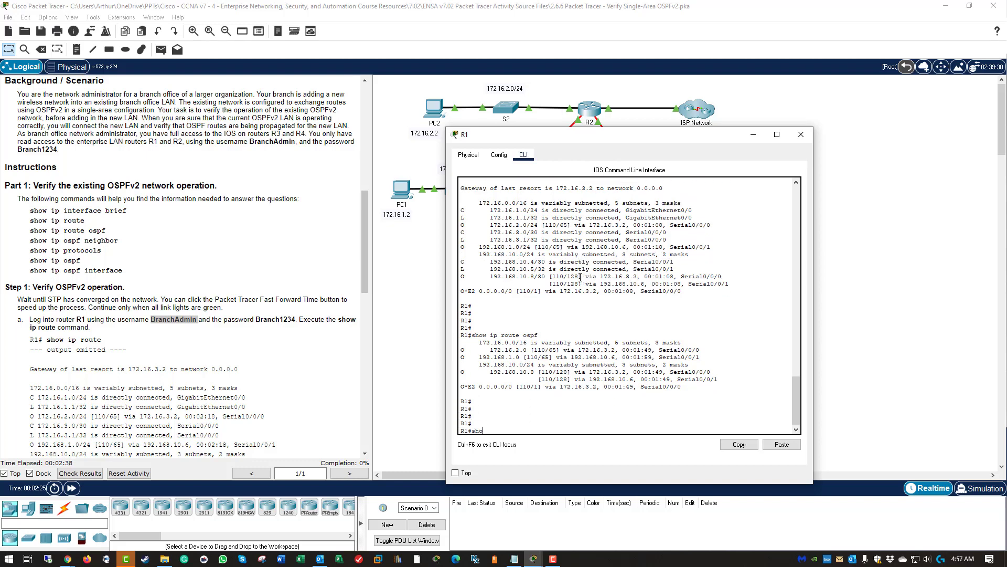
pyautogui.write('w ip os')
pyautogui.press('Tab')
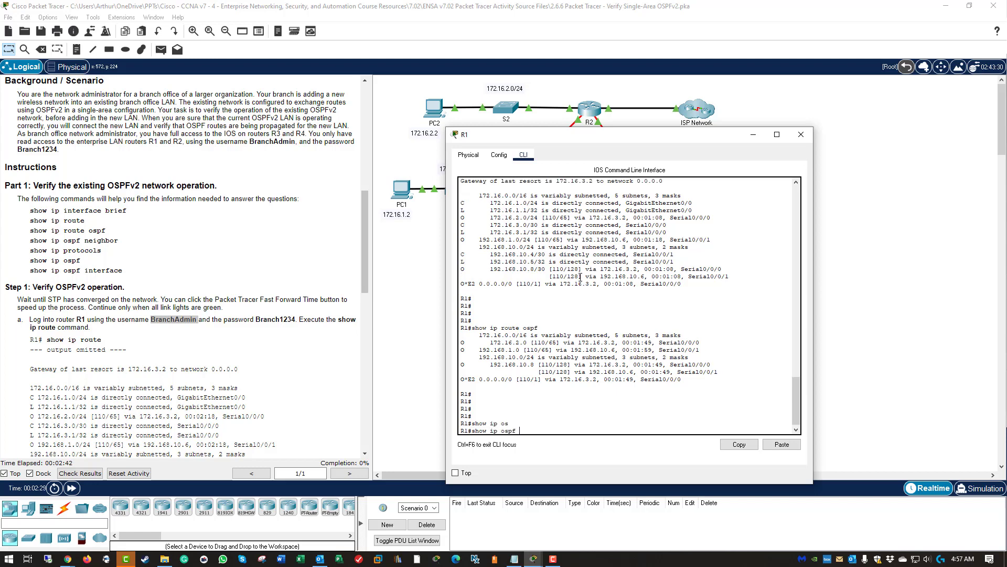
pyautogui.write('ne')
pyautogui.press('Tab')
pyautogui.press('Return')
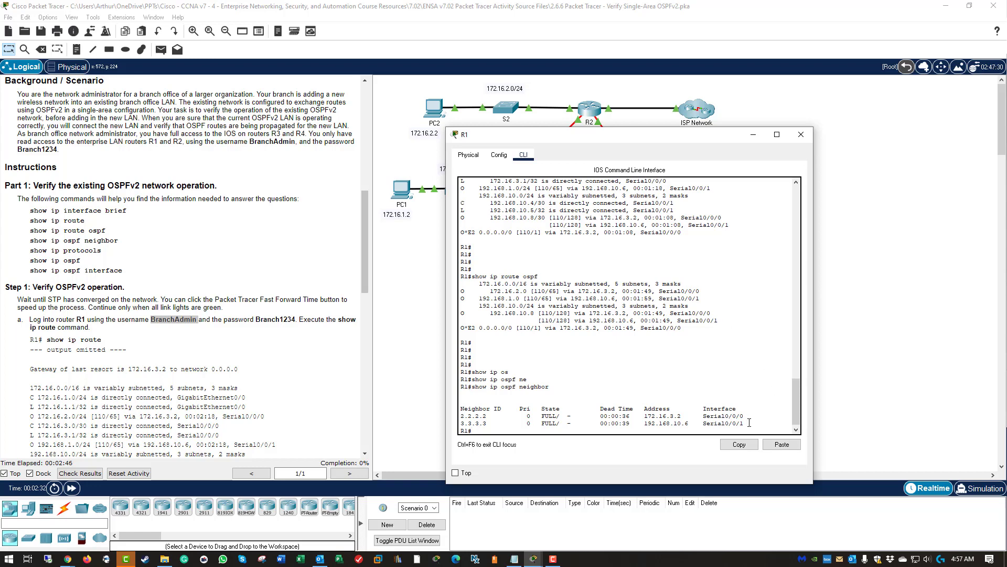
pyautogui.moveTo(745, 424); pyautogui.dragTo(439, 415)
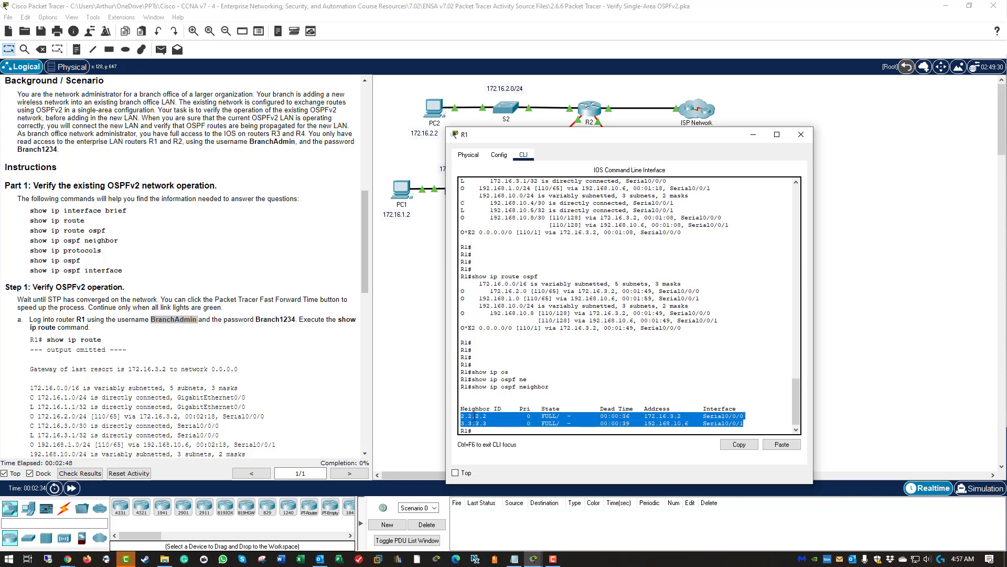
pyautogui.click(460, 419)
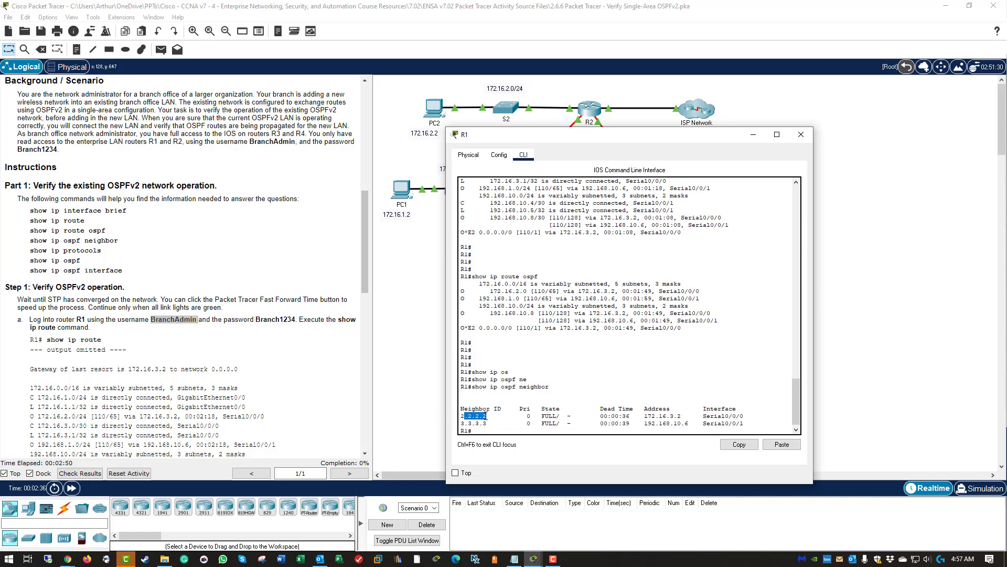
pyautogui.moveTo(494, 423); pyautogui.dragTo(462, 419)
pyautogui.moveTo(527, 415); pyautogui.dragTo(557, 418)
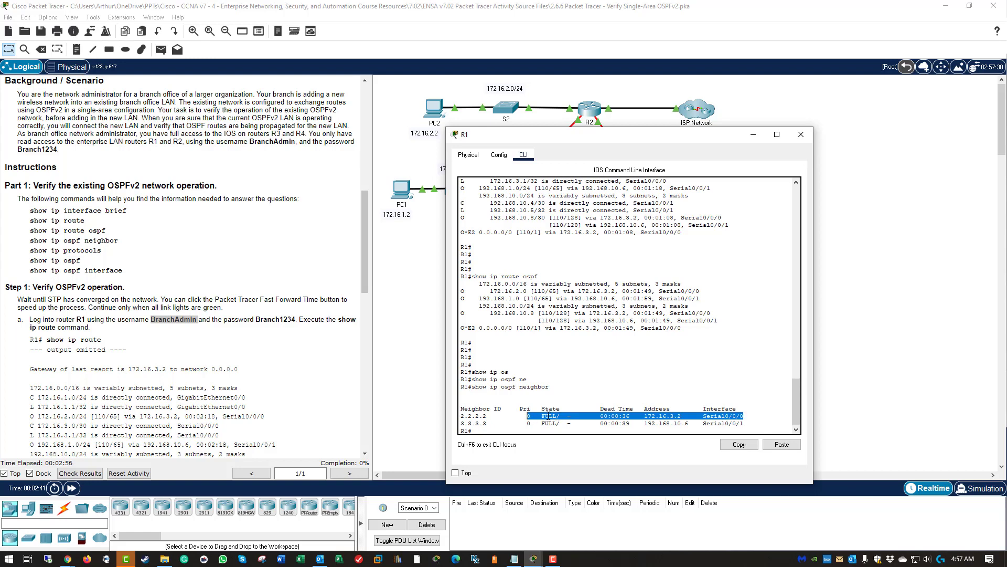
pyautogui.click(547, 416)
pyautogui.press('Up')
pyautogui.press('Return')
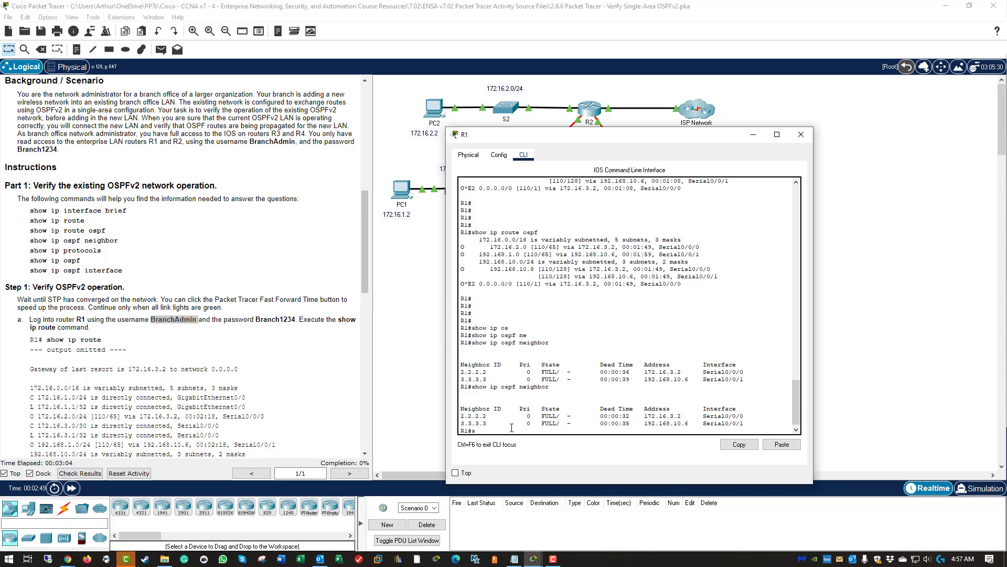
# - Run show ip protocols and check OSPF process 10 with router ID 1.1.1.1
pyautogui.write('show ip pro')
pyautogui.press('Tab')
pyautogui.press('Return')
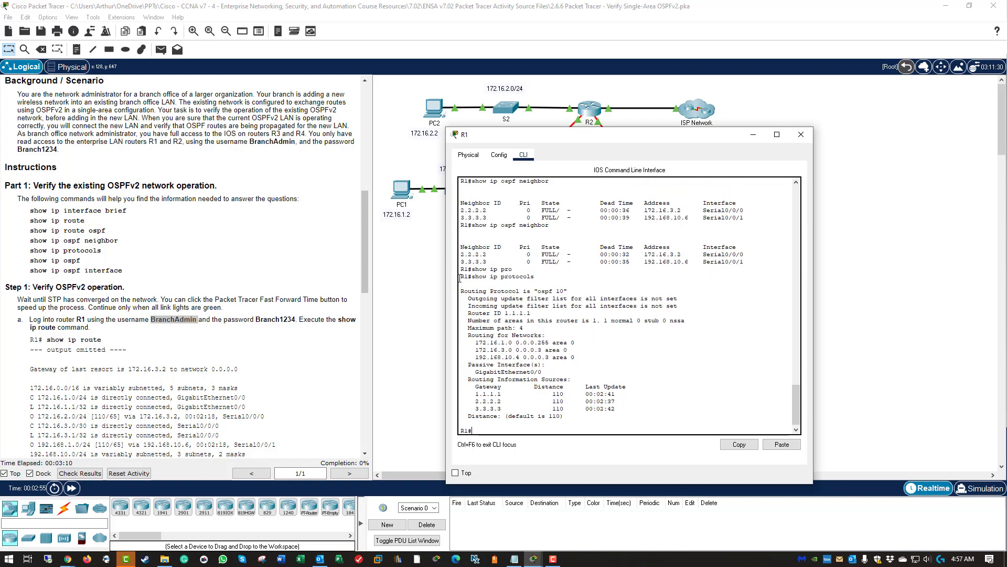
pyautogui.moveTo(460, 290); pyautogui.dragTo(568, 292)
pyautogui.doubleClick(545, 292)
pyautogui.doubleClick(559, 290)
pyautogui.moveTo(469, 313); pyautogui.dragTo(531, 313)
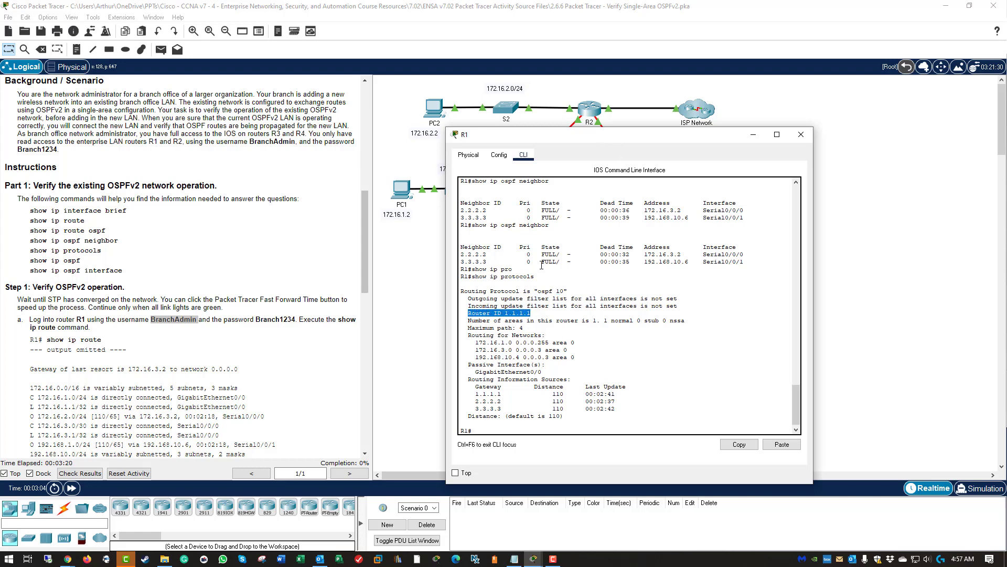
pyautogui.click(499, 326)
# - Review the routed networks, passive GigabitEthernet0/0, sources 2.2.2.2 and 3.3.3.3, and distance 110
pyautogui.moveTo(470, 338); pyautogui.dragTo(579, 355)
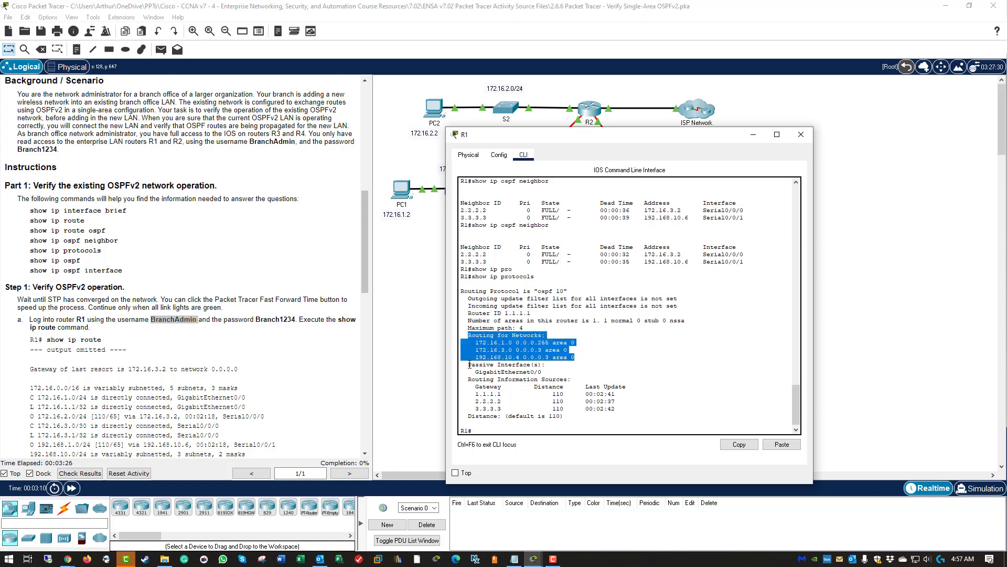
pyautogui.moveTo(469, 365); pyautogui.dragTo(546, 372)
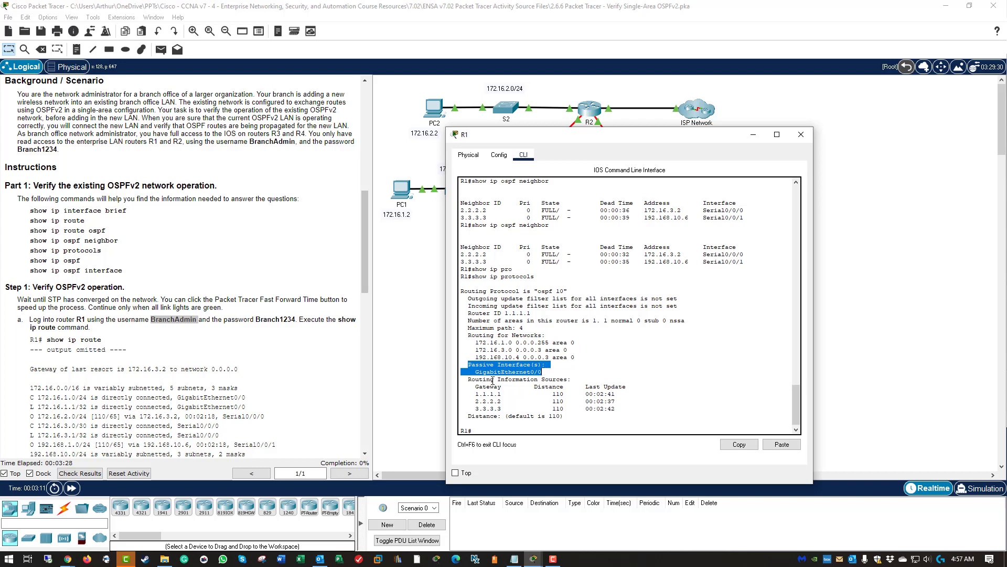
pyautogui.moveTo(475, 371); pyautogui.dragTo(551, 373)
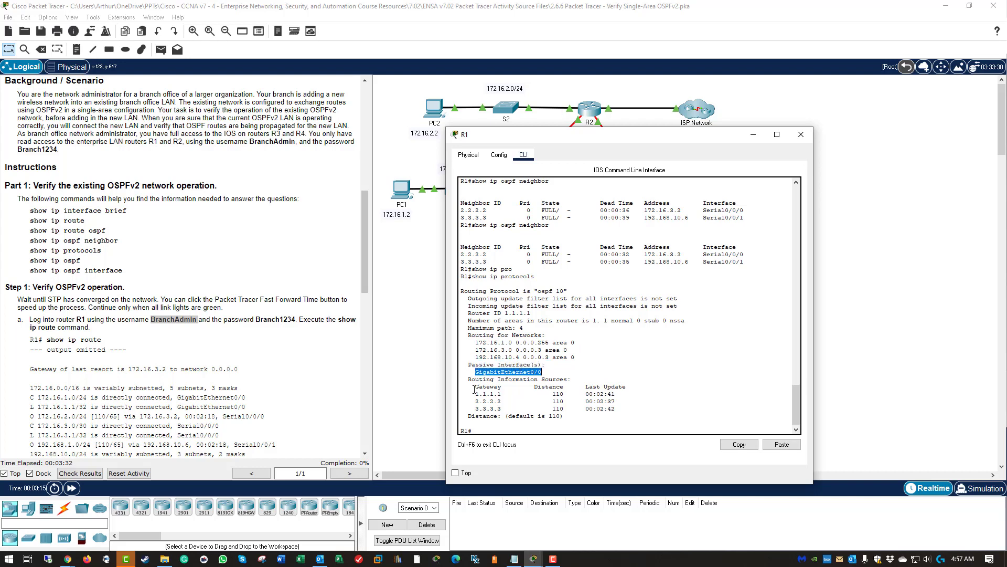
pyautogui.moveTo(475, 393); pyautogui.dragTo(621, 412)
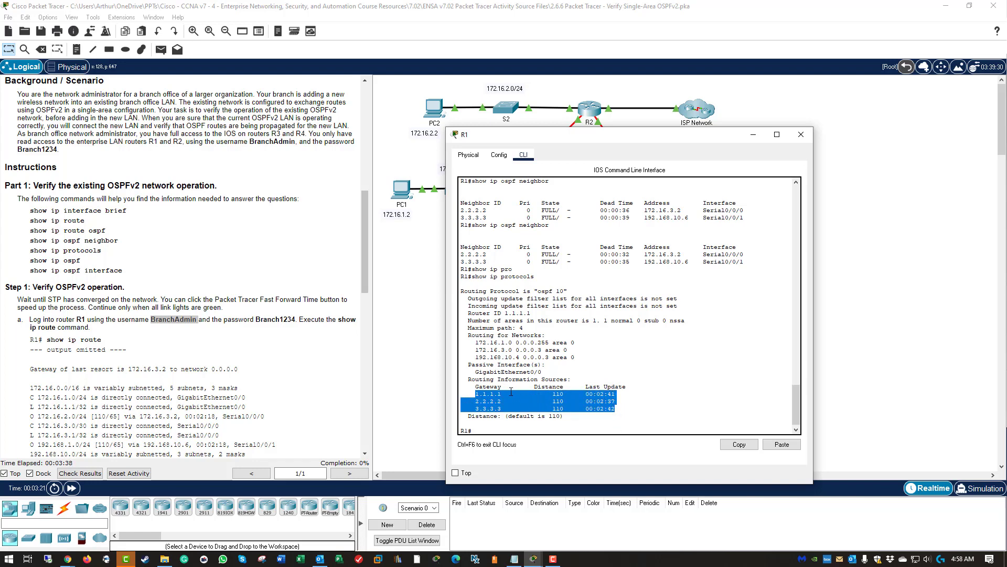
pyautogui.click(483, 402)
pyautogui.doubleClick(483, 401)
pyautogui.moveTo(483, 404); pyautogui.dragTo(560, 418)
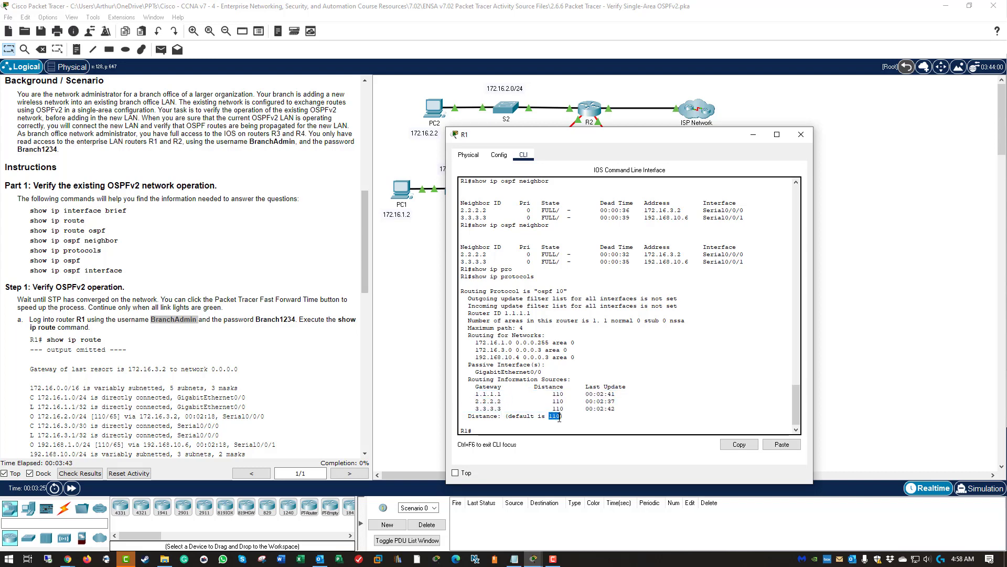
pyautogui.click(523, 425)
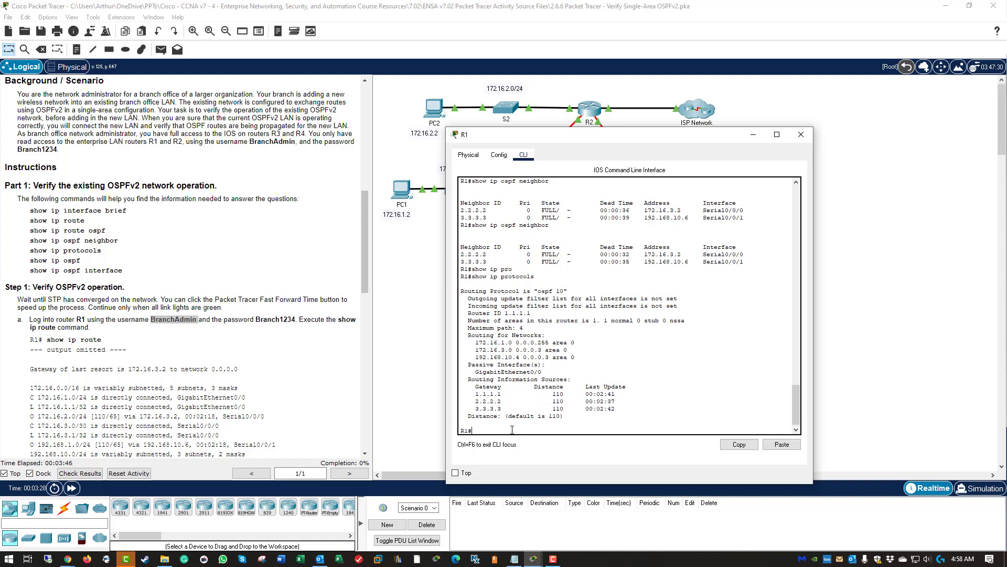
pyautogui.press('Return')
pyautogui.press('Return')
pyautogui.press('Return')
pyautogui.press('Return')
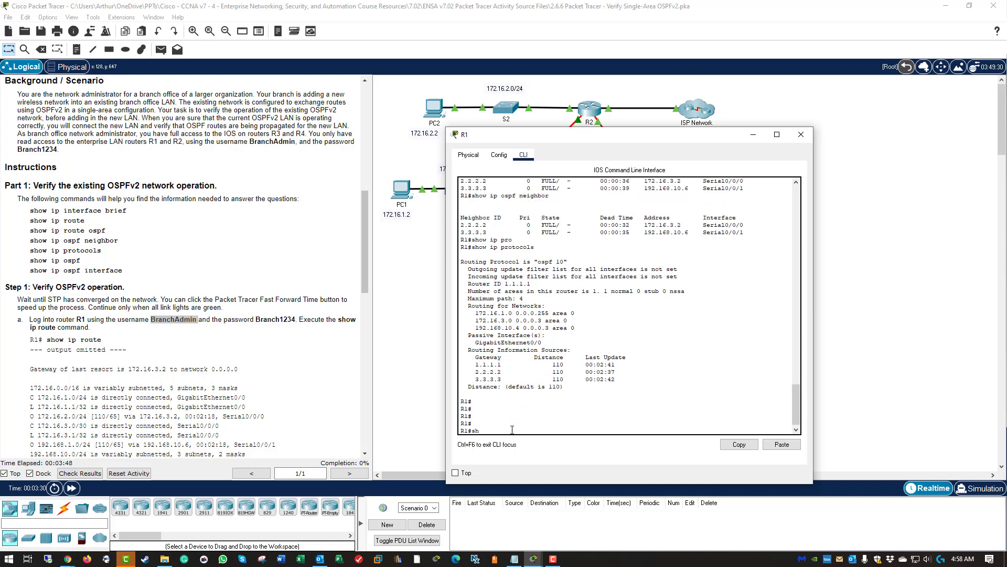
# - Run show ip ospf and review process 10, router ID 1.1.1.1 and backbone area details
pyautogui.write('show ip os')
pyautogui.press('Tab')
pyautogui.write('q')
pyautogui.press('Return')
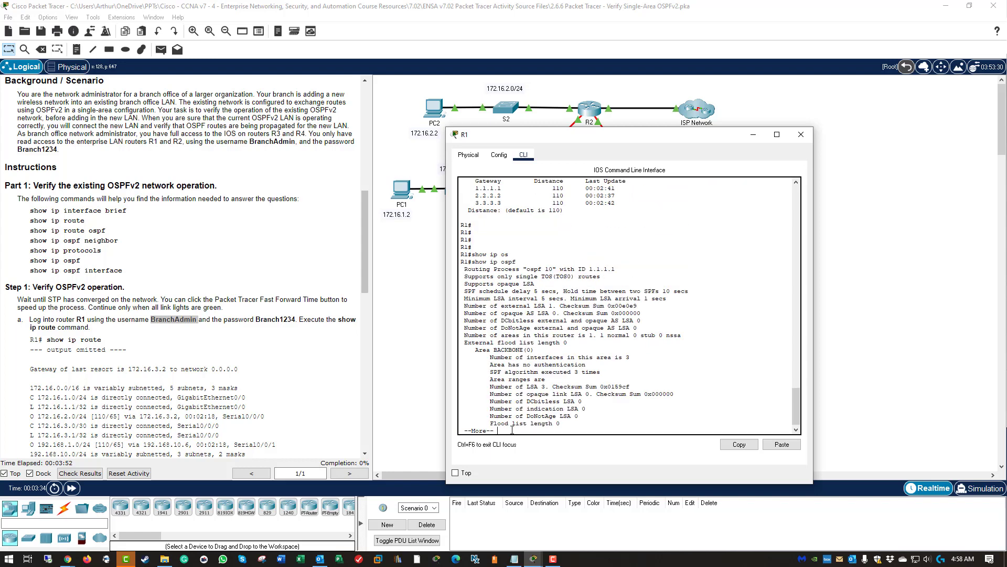
pyautogui.moveTo(471, 269); pyautogui.dragTo(608, 275)
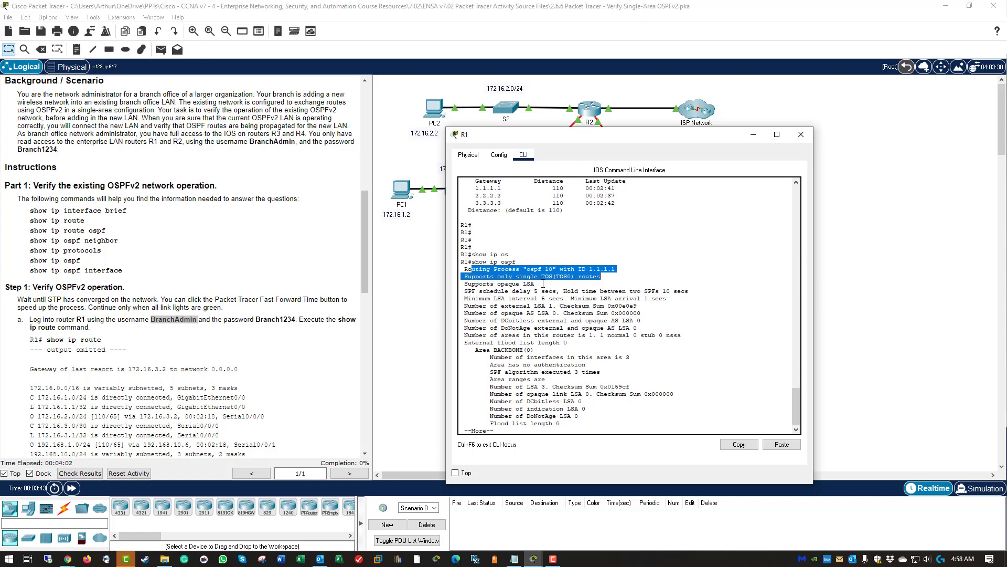
pyautogui.press('space')
pyautogui.moveTo(561, 416); pyautogui.dragTo(466, 402)
pyautogui.click(546, 412)
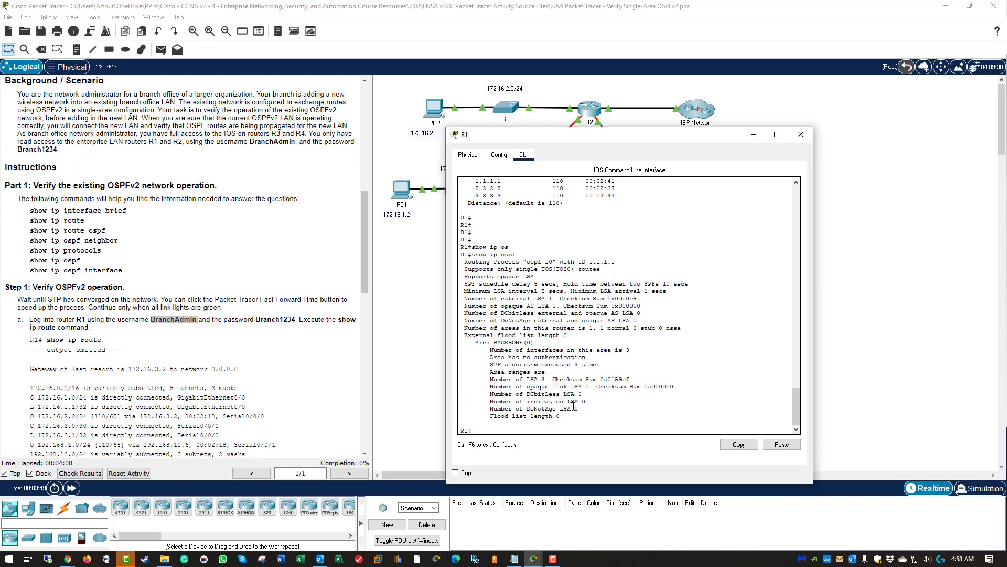
pyautogui.press('Return')
pyautogui.press('Return')
pyautogui.press('Return')
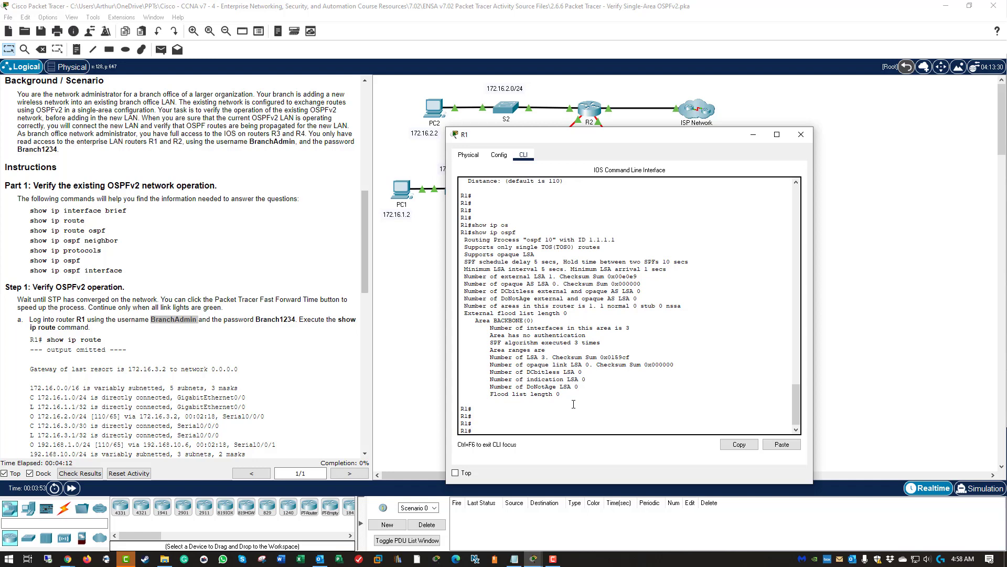
# - Run show ip ospf interface and review GigabitEthernet0/0's address, area, process ID and DR state
pyautogui.write('show ip os')
pyautogui.press('Tab')
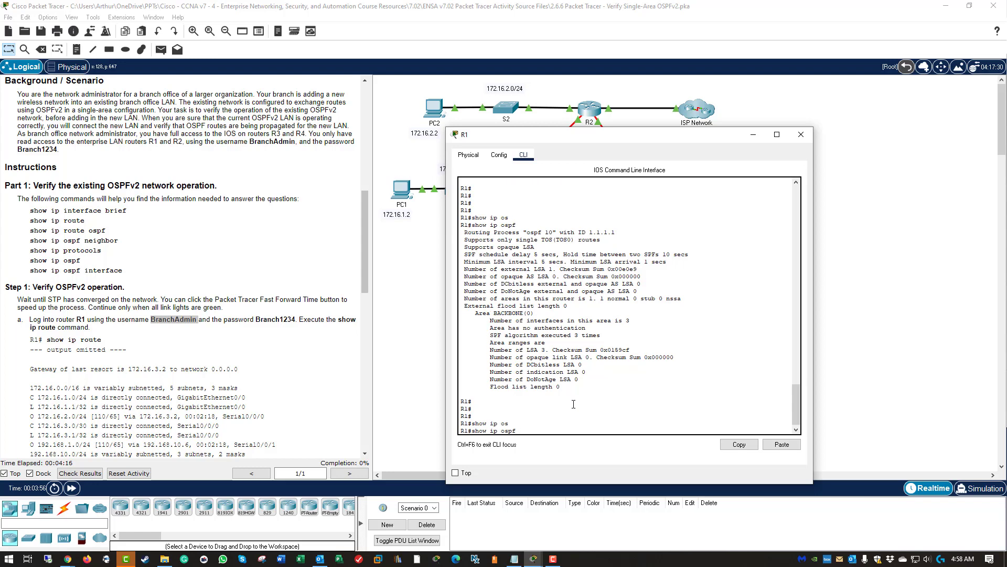
pyautogui.write('int')
pyautogui.press('Tab')
pyautogui.press('Return')
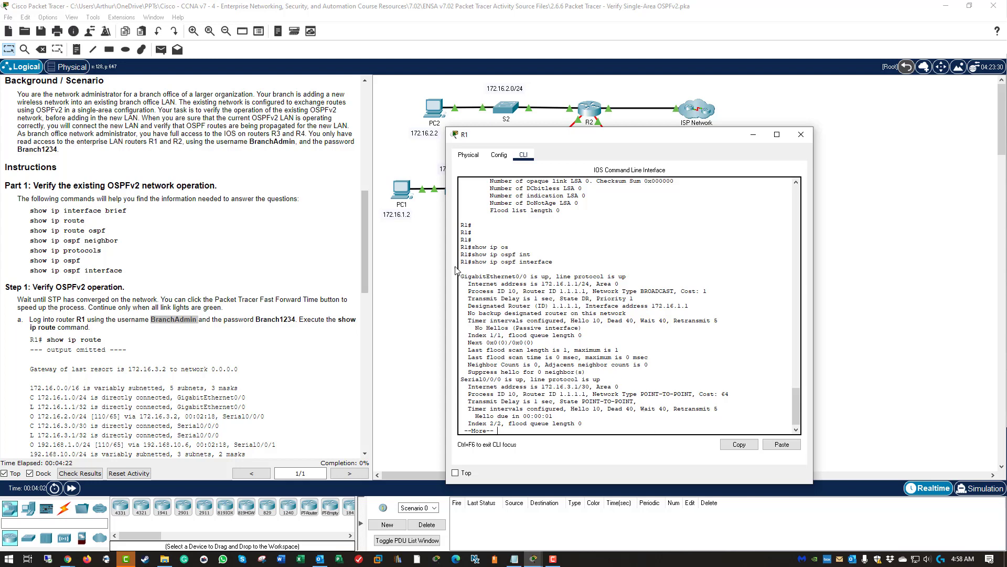
pyautogui.moveTo(463, 275); pyautogui.dragTo(686, 314)
pyautogui.click(693, 316)
pyautogui.moveTo(469, 283); pyautogui.dragTo(621, 284)
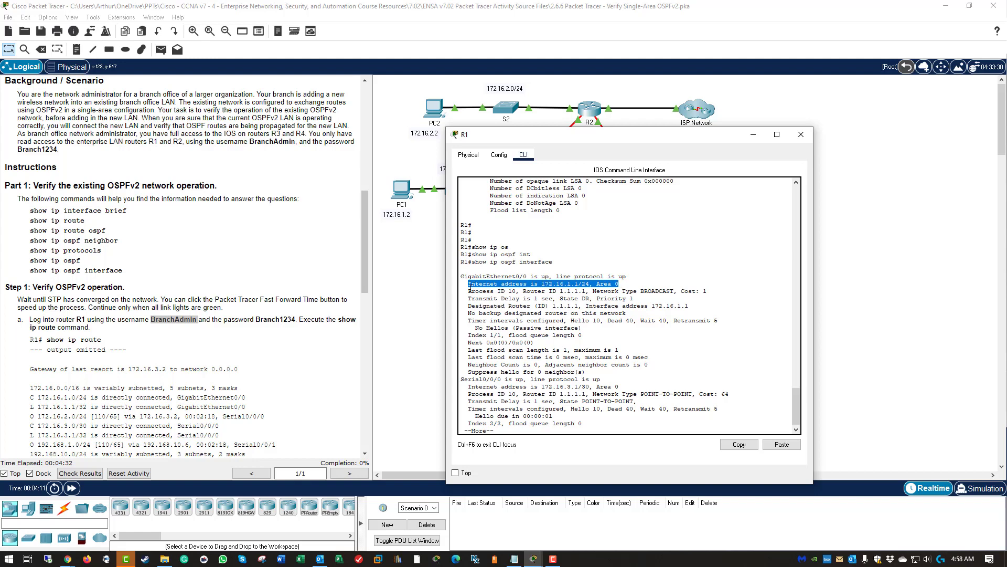
pyautogui.moveTo(468, 291); pyautogui.dragTo(709, 298)
pyautogui.click(688, 299)
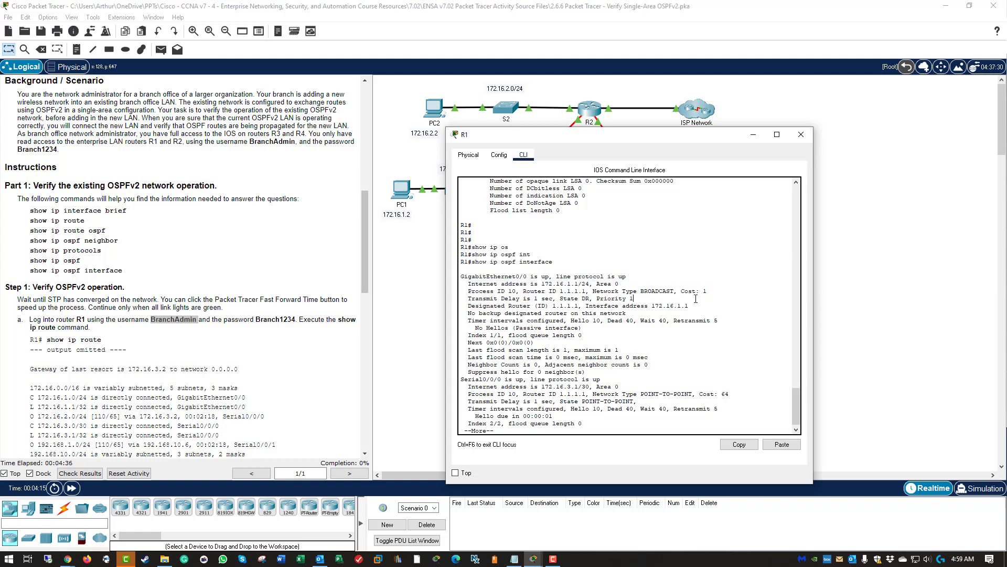
pyautogui.moveTo(560, 299); pyautogui.dragTo(640, 300)
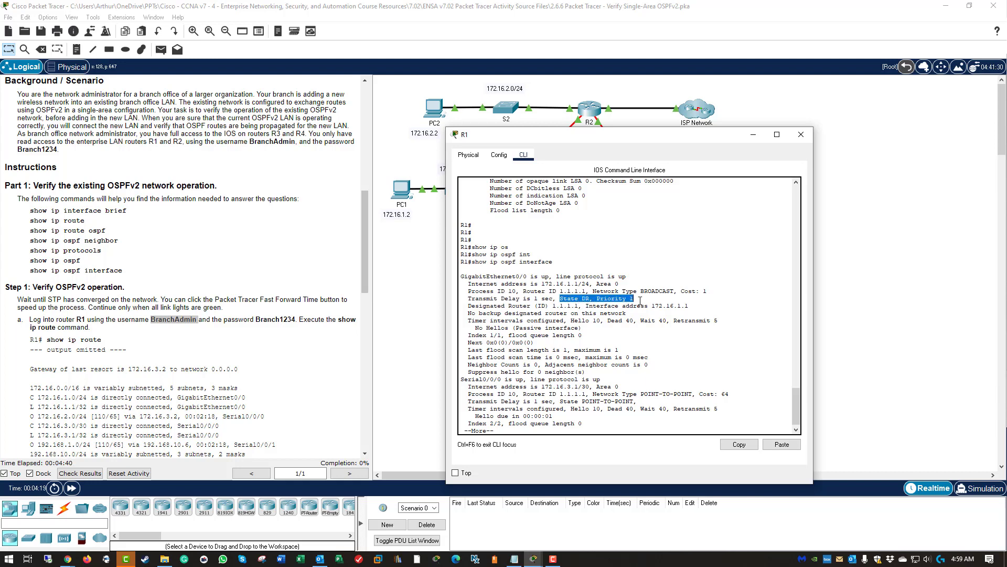
# - Review the serial links: Serial0/0/0 up, Serial0/0/1 point-to-point timers and adjacency with 3.3.3.3
pyautogui.moveTo(604, 380)
pyautogui.mouseDown()
pyautogui.moveTo(492, 379)
pyautogui.moveTo(595, 379)
pyautogui.mouseUp()
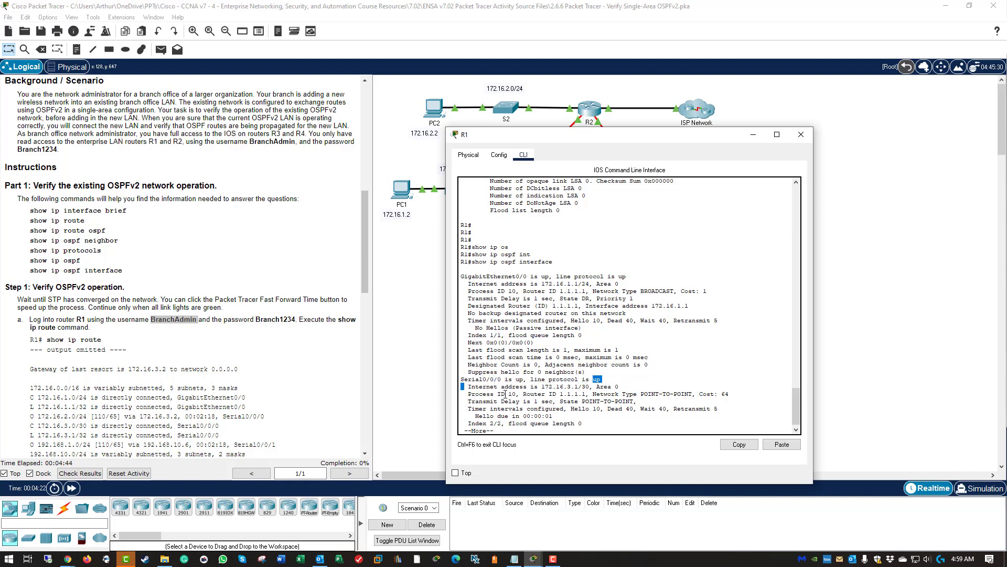
pyautogui.moveTo(468, 386); pyautogui.dragTo(621, 387)
pyautogui.click(596, 420)
pyautogui.press('space')
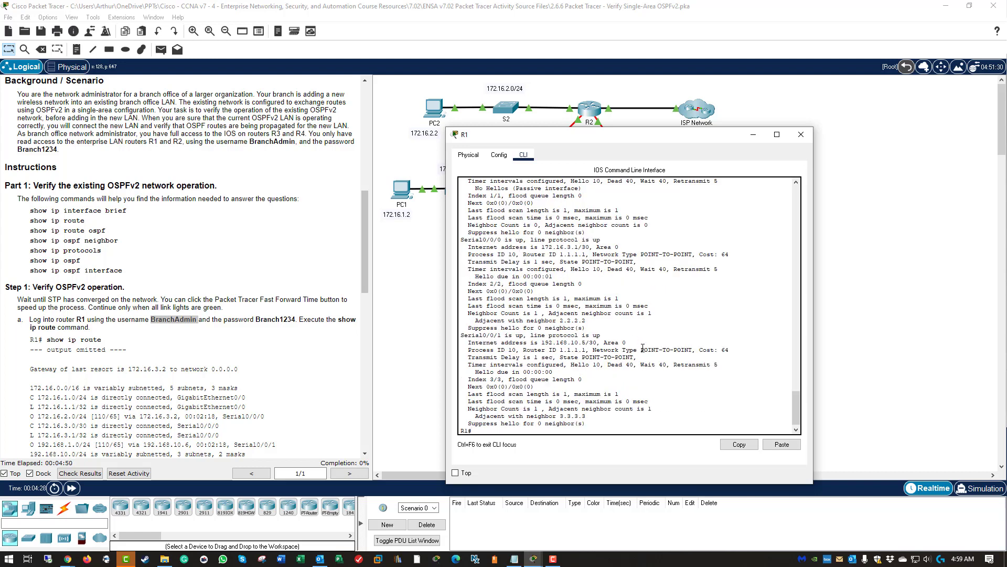
pyautogui.moveTo(643, 347); pyautogui.dragTo(720, 347)
pyautogui.click(557, 350)
pyautogui.moveTo(468, 364); pyautogui.dragTo(735, 365)
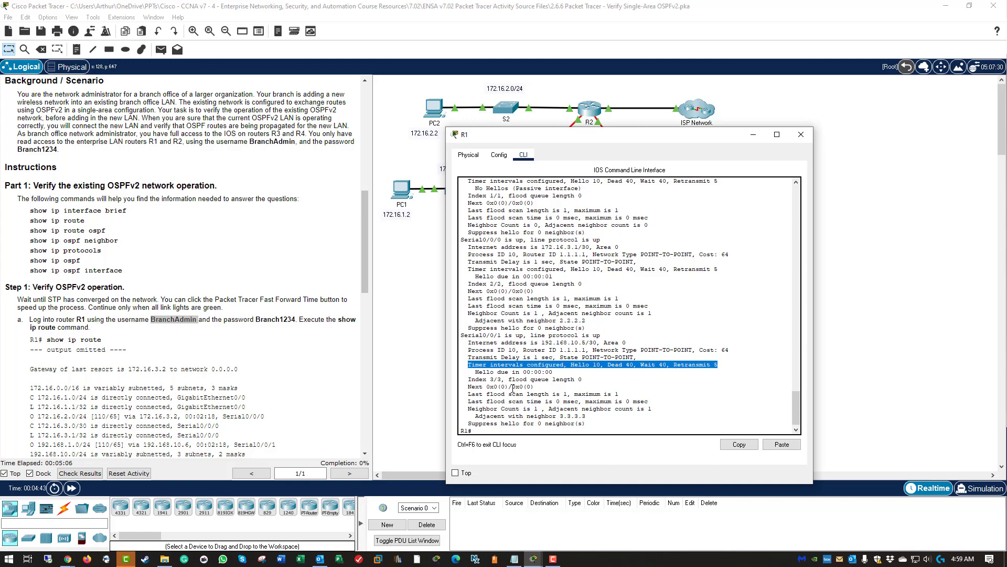
pyautogui.moveTo(478, 393); pyautogui.dragTo(643, 402)
pyautogui.click(585, 429)
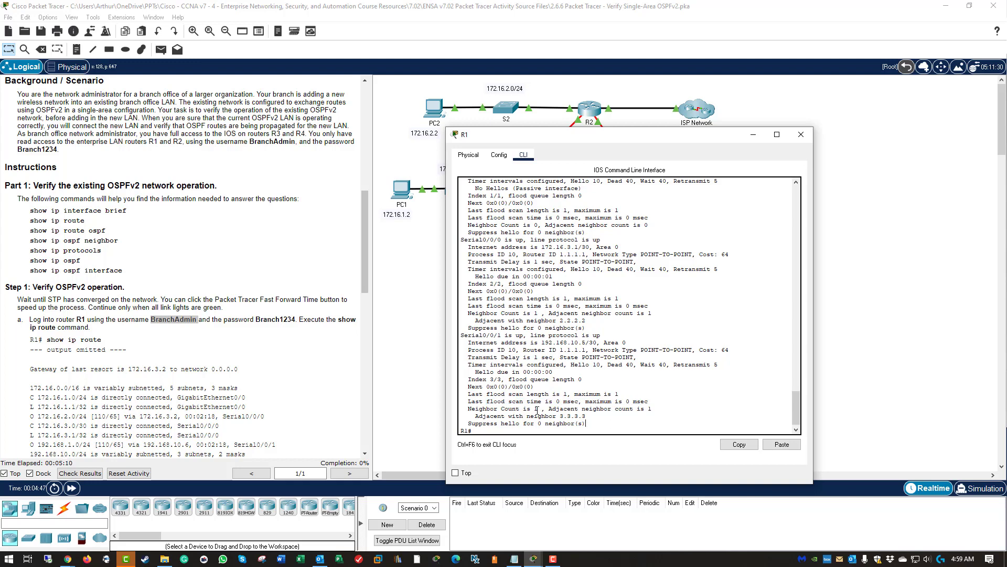
pyautogui.moveTo(588, 416); pyautogui.dragTo(477, 423)
pyautogui.click(597, 402)
# - Close R1's console and scroll the instructions through the Part 1 verification tasks
pyautogui.click(801, 134)
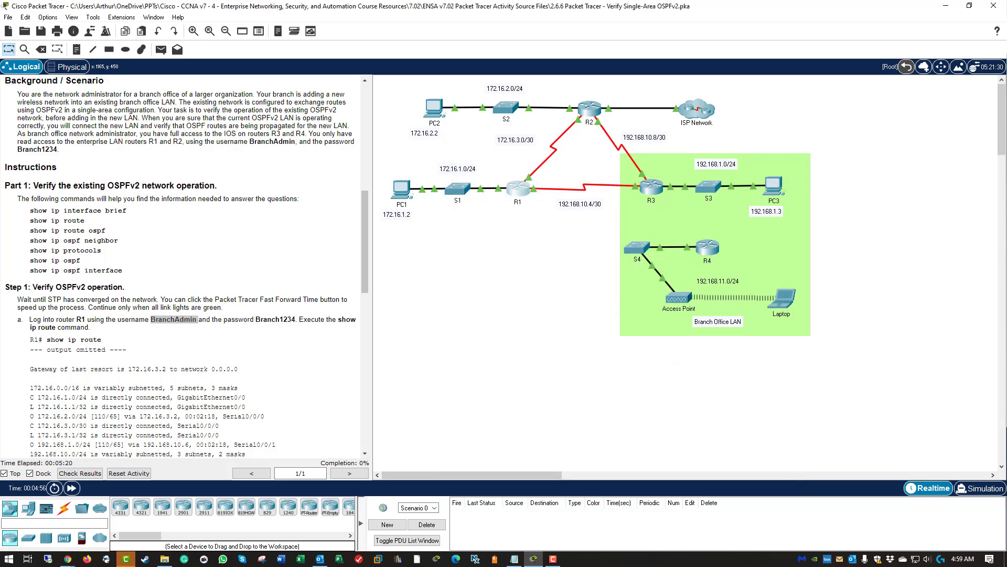
pyautogui.moveTo(60, 210); pyautogui.dragTo(63, 210)
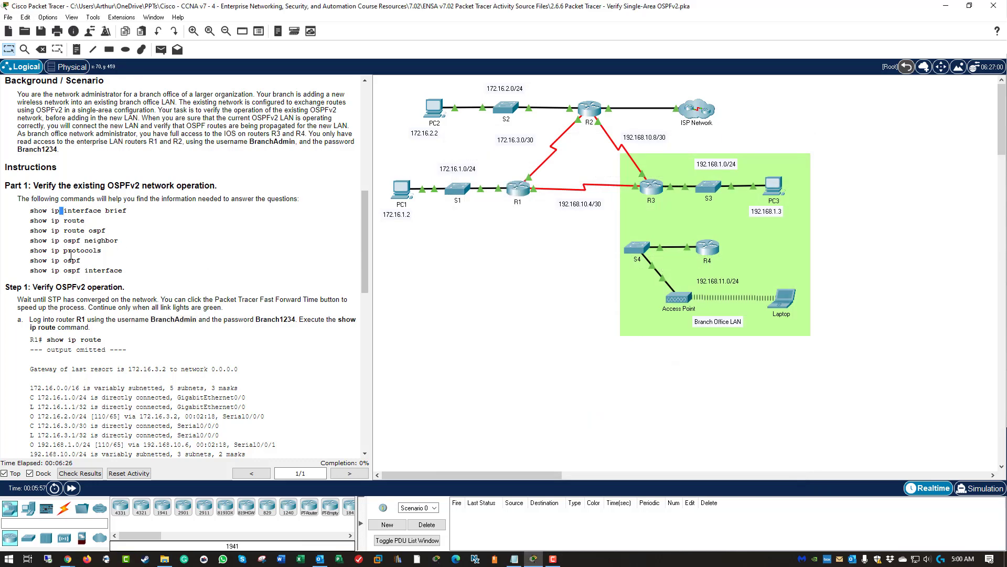
pyautogui.moveTo(8, 287); pyautogui.dragTo(126, 287)
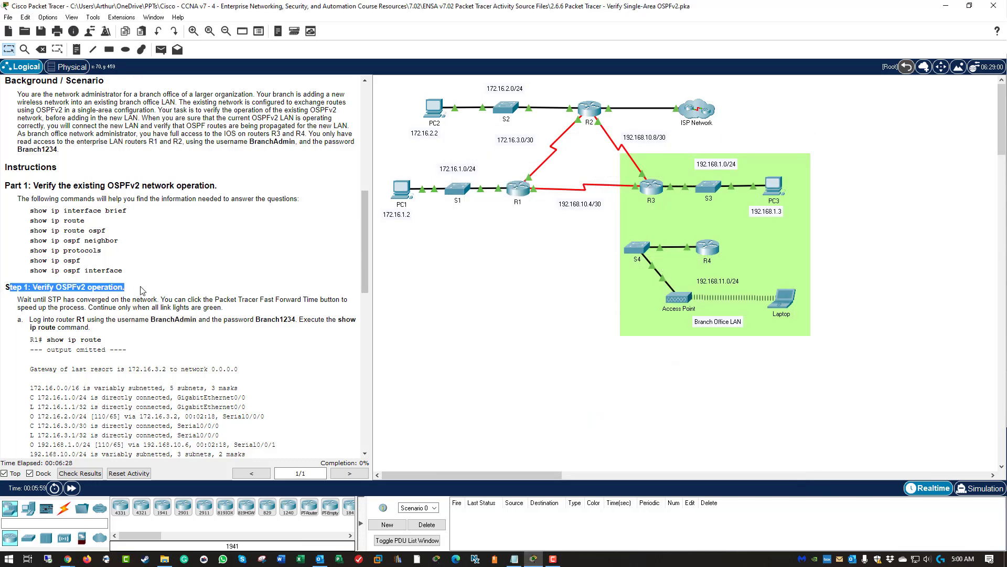
pyautogui.scroll(-1, 144, 289)
pyautogui.scroll(-2, 144, 288)
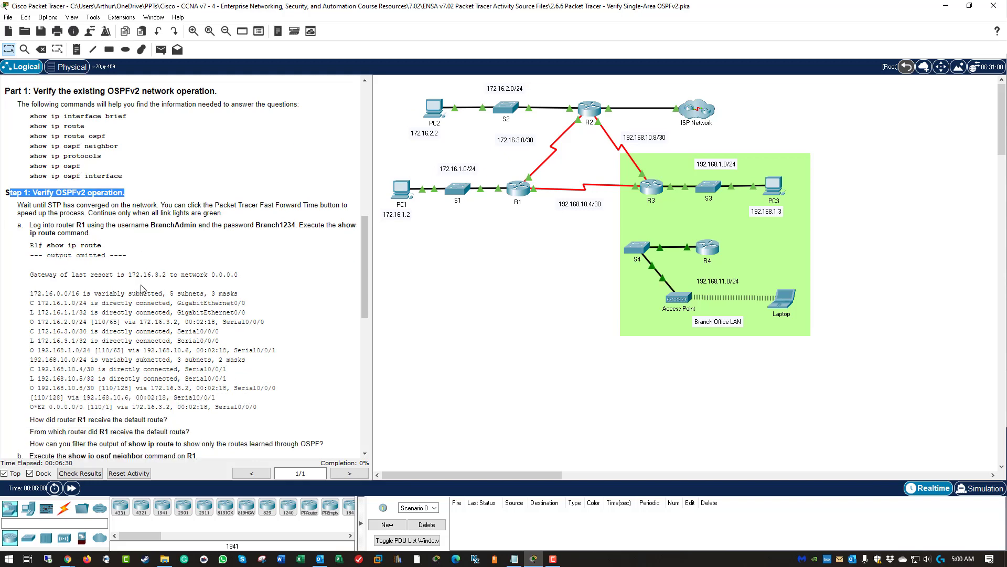
pyautogui.scroll(-1, 152, 268)
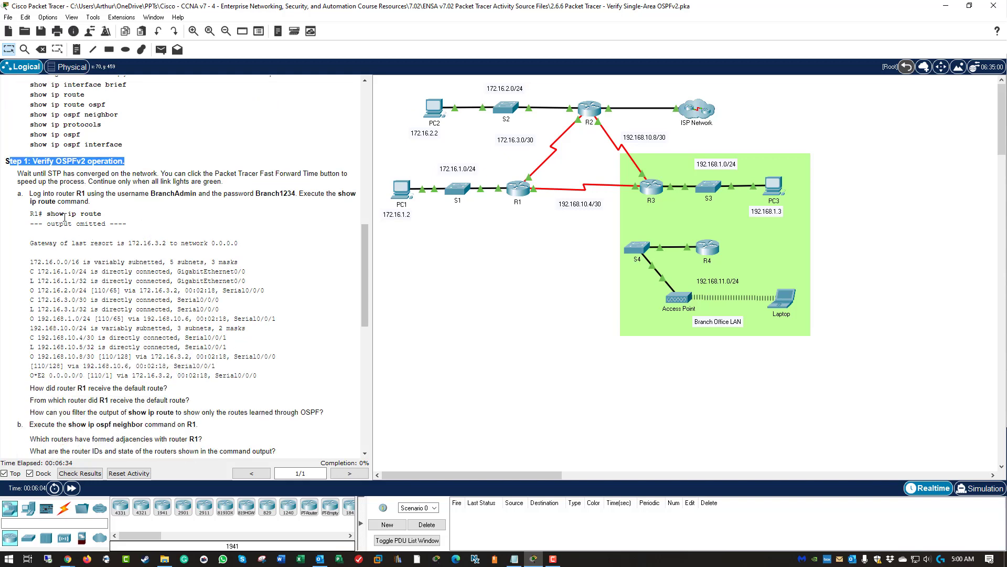
pyautogui.moveTo(50, 214); pyautogui.dragTo(105, 224)
pyautogui.scroll(-2, 108, 227)
pyautogui.scroll(-2, 109, 226)
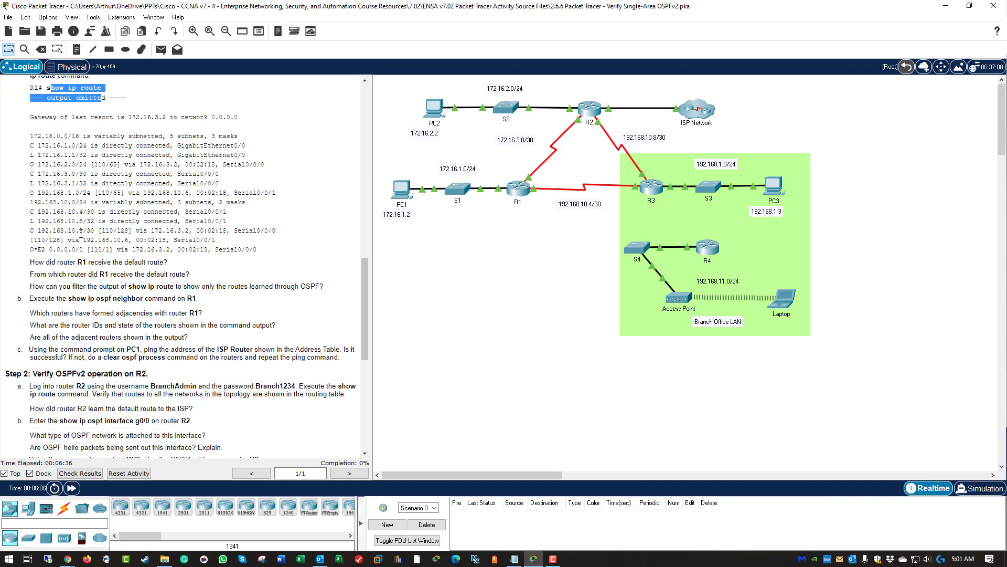
# - Highlight the show ip ospf neighbor task and R1 adjacency question, and reopen R1's console
pyautogui.moveTo(38, 298); pyautogui.dragTo(199, 301)
pyautogui.click(130, 319)
pyautogui.moveTo(37, 312); pyautogui.dragTo(212, 318)
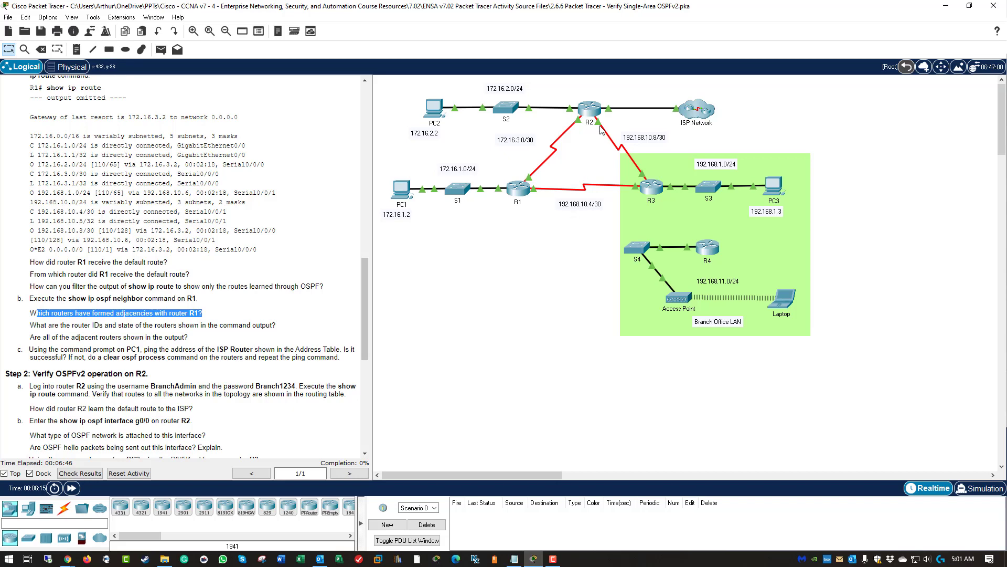
pyautogui.click(515, 188)
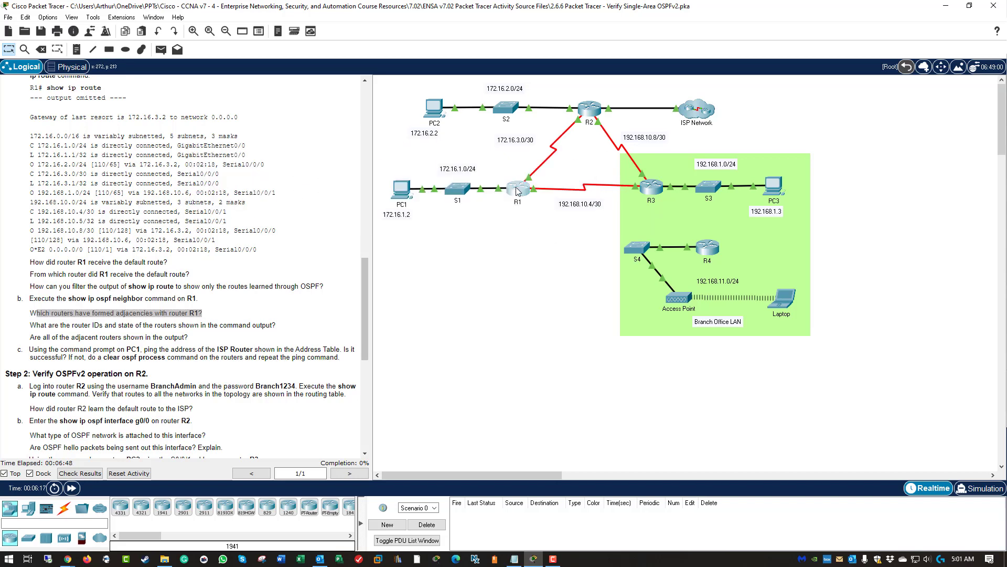
# - Scroll up in R1's CLI and check the neighbor table for 2.2.2.2 and 3.3.3.3
pyautogui.moveTo(485, 101); pyautogui.dragTo(526, 116)
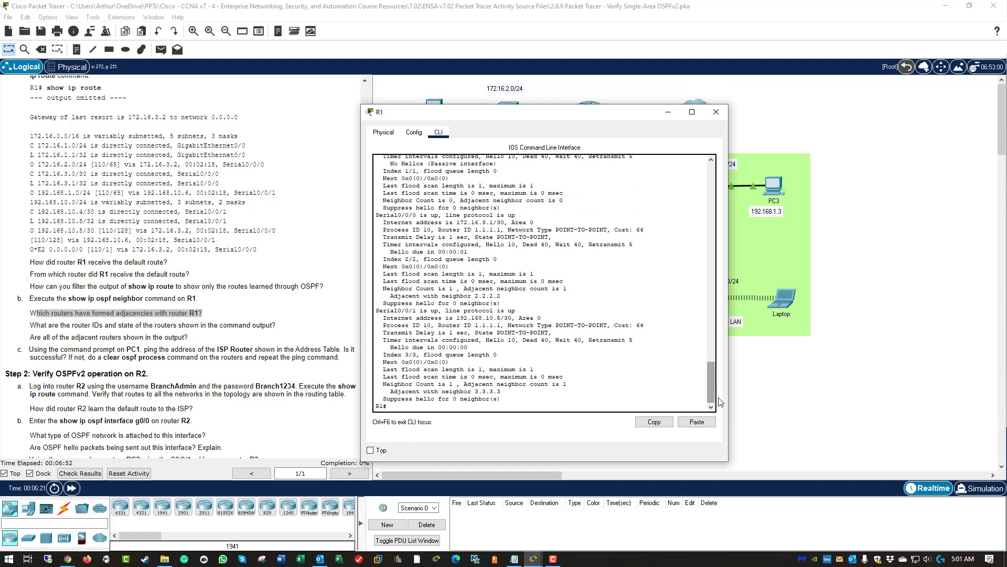
pyautogui.moveTo(711, 375); pyautogui.dragTo(717, 273)
pyautogui.moveTo(391, 310); pyautogui.dragTo(478, 334)
pyautogui.click(414, 347)
pyautogui.moveTo(376, 340); pyautogui.dragTo(410, 347)
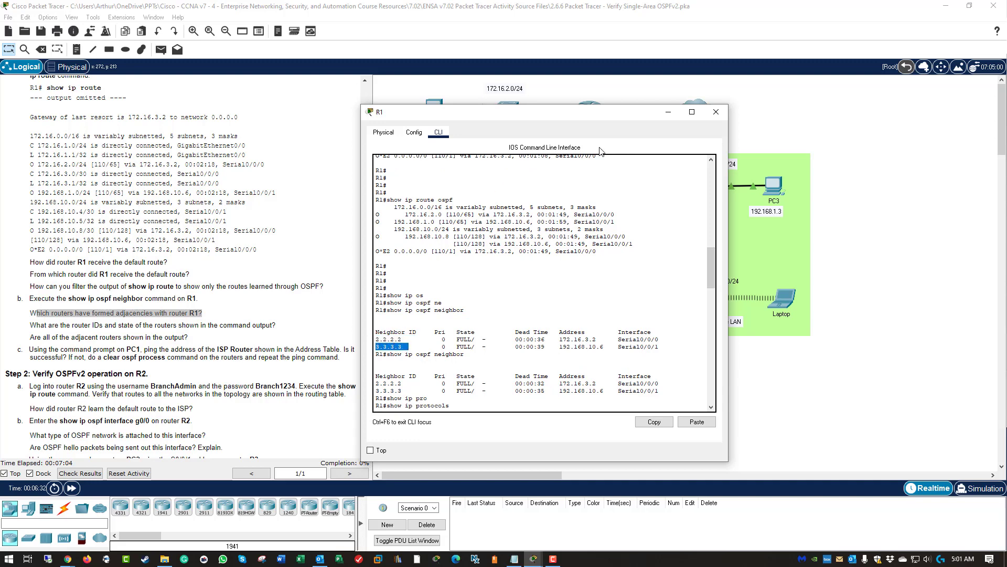
# - Close R1's console and scroll the instructions to Step 2's OSPF interface command for R2
pyautogui.moveTo(628, 113); pyautogui.dragTo(666, 113)
pyautogui.click(754, 113)
pyautogui.scroll(-5, 95, 286)
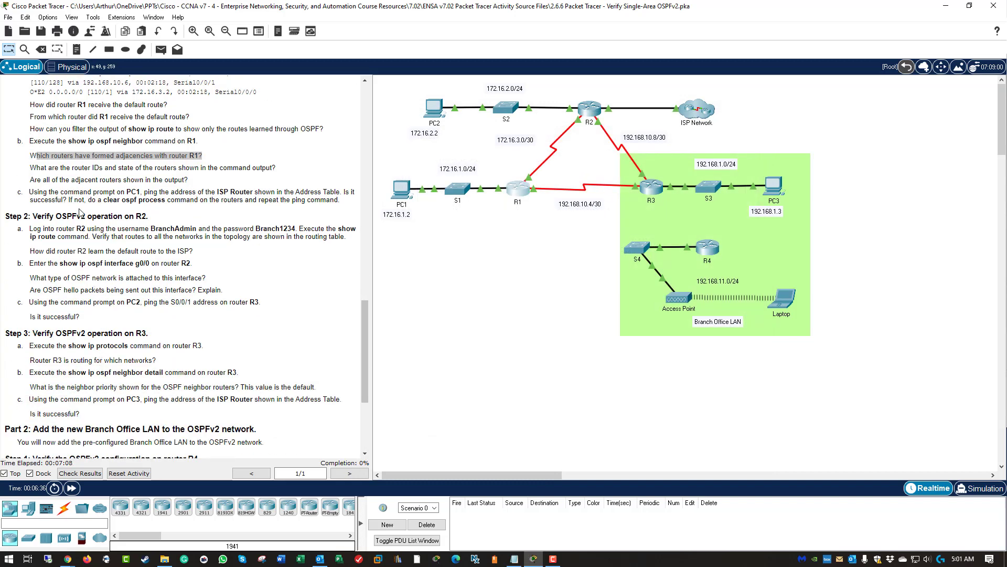
pyautogui.moveTo(61, 263); pyautogui.dragTo(131, 263)
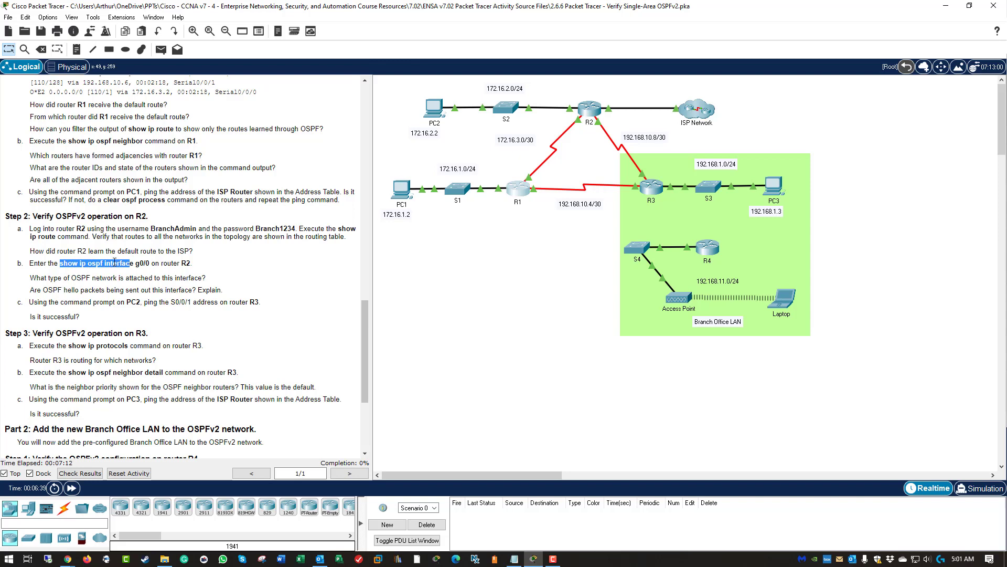
pyautogui.click(107, 263)
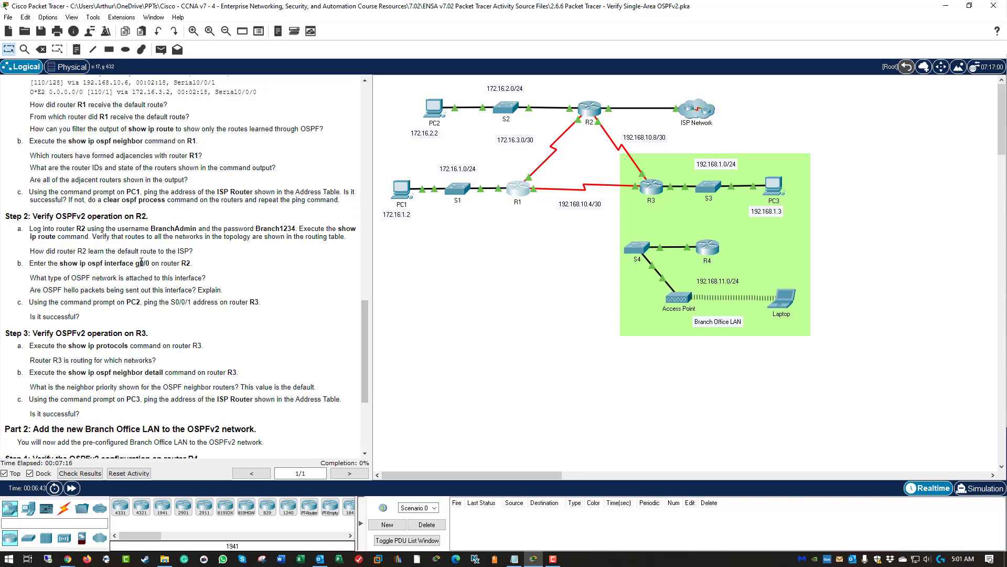
# - Run show ip ospf interface on R1 and highlight the GigabitEthernet0/0 section
pyautogui.click(517, 193)
pyautogui.press('Return')
pyautogui.press('Return')
pyautogui.press('Return')
pyautogui.press('Return')
pyautogui.write('show ip os')
pyautogui.press('Tab')
pyautogui.write('in')
pyautogui.press('Return')
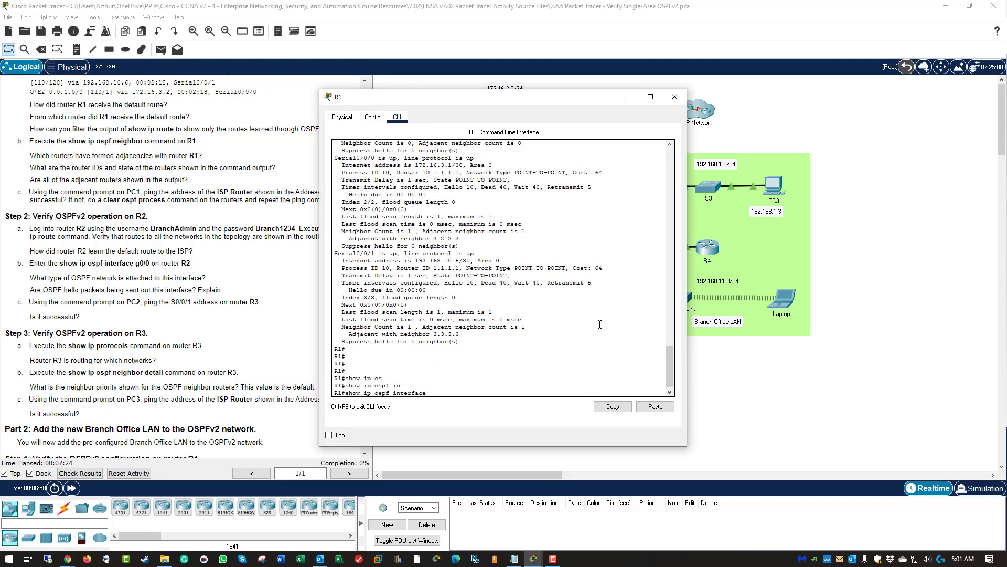
pyautogui.press('space')
pyautogui.press('space')
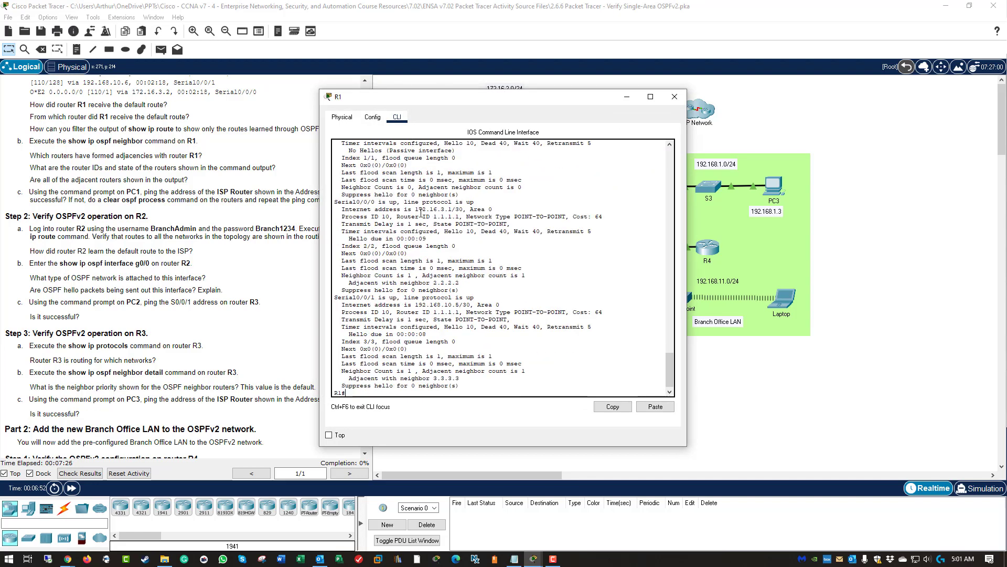
pyautogui.scroll(1, 429, 226)
pyautogui.moveTo(564, 97); pyautogui.dragTo(576, 51)
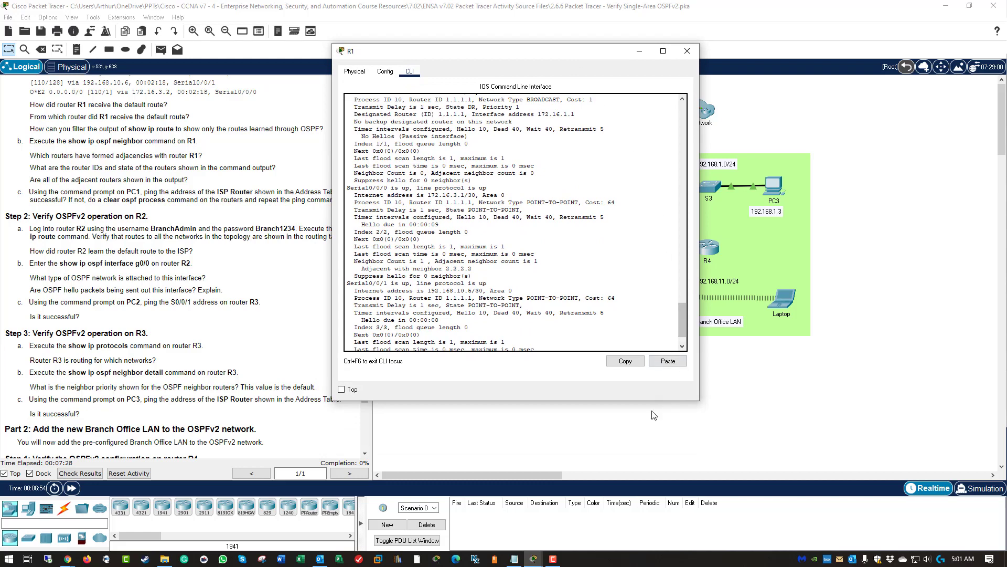
pyautogui.moveTo(651, 400); pyautogui.dragTo(651, 475)
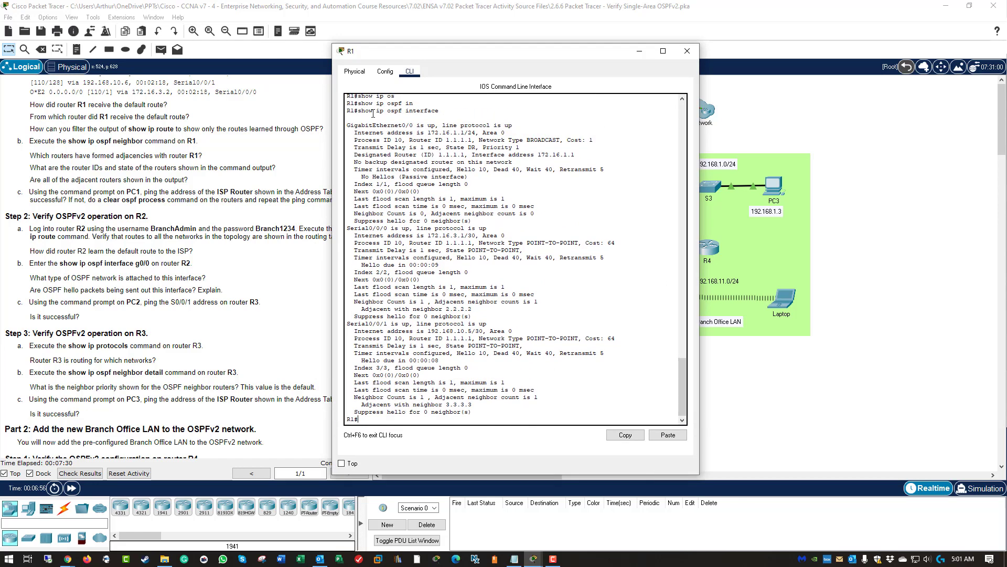
pyautogui.moveTo(350, 129); pyautogui.dragTo(496, 225)
pyautogui.click(381, 417)
# - Run show ip ospf interface g0/0 and highlight the BROADCAST network type and DR state
pyautogui.press('Up')
pyautogui.press('Return')
pyautogui.press('Return')
pyautogui.press('Return')
pyautogui.press('Return')
pyautogui.press('Return')
pyautogui.press('Return')
pyautogui.press('Return')
pyautogui.press('Return')
pyautogui.press('Return')
pyautogui.press('Return')
pyautogui.press('Return')
pyautogui.press('Return')
pyautogui.press('Return')
pyautogui.press('Return')
pyautogui.press('Return')
pyautogui.press('Return')
pyautogui.press('Return')
pyautogui.press('Return')
pyautogui.press('Return')
pyautogui.press('Return')
pyautogui.press('Return')
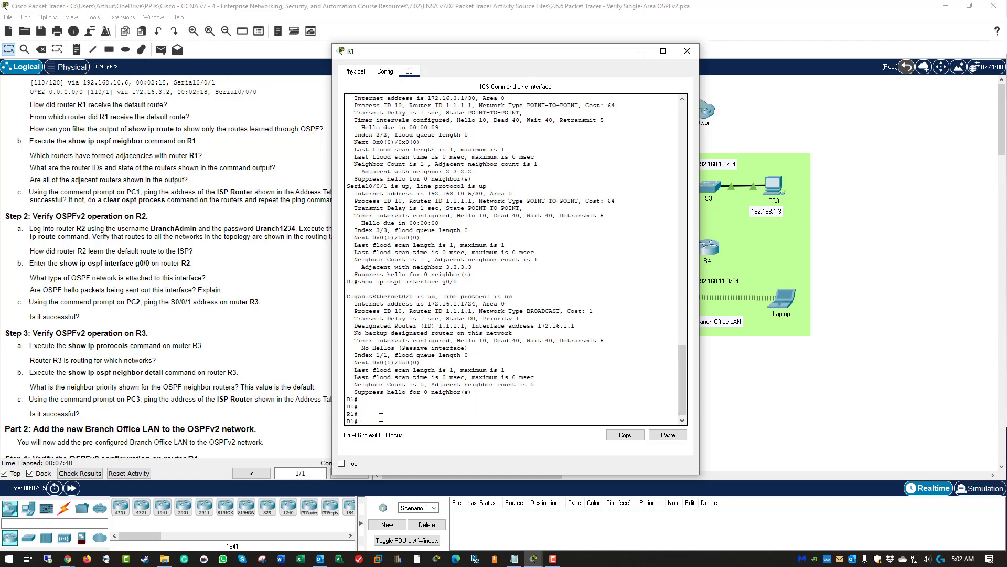
pyautogui.press('Up')
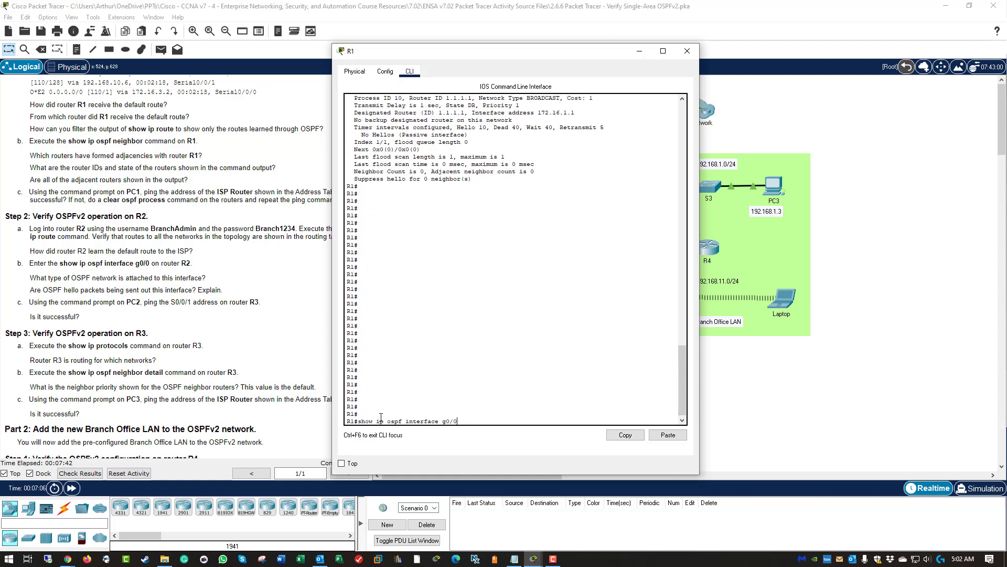
pyautogui.press('Return')
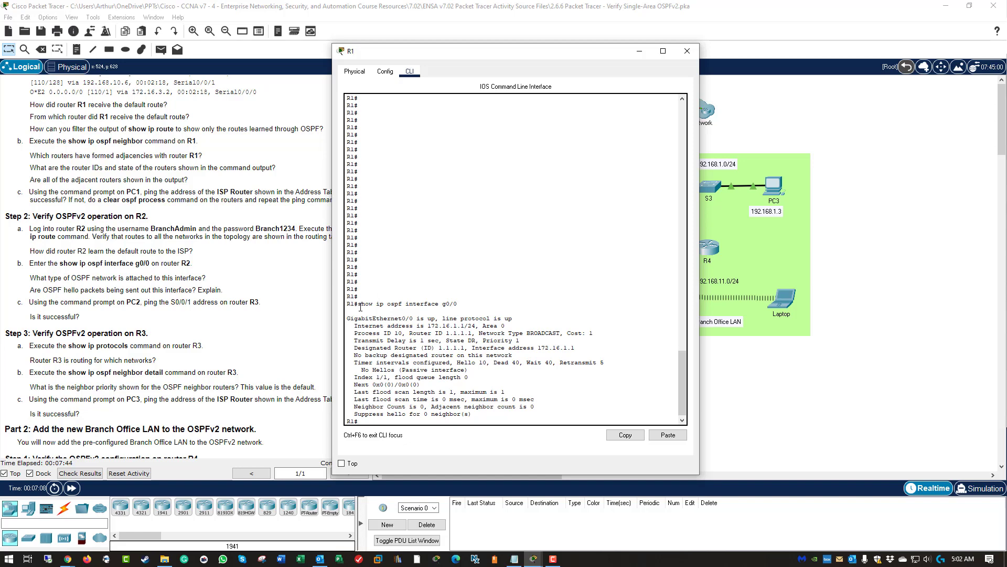
pyautogui.moveTo(346, 303); pyautogui.dragTo(489, 418)
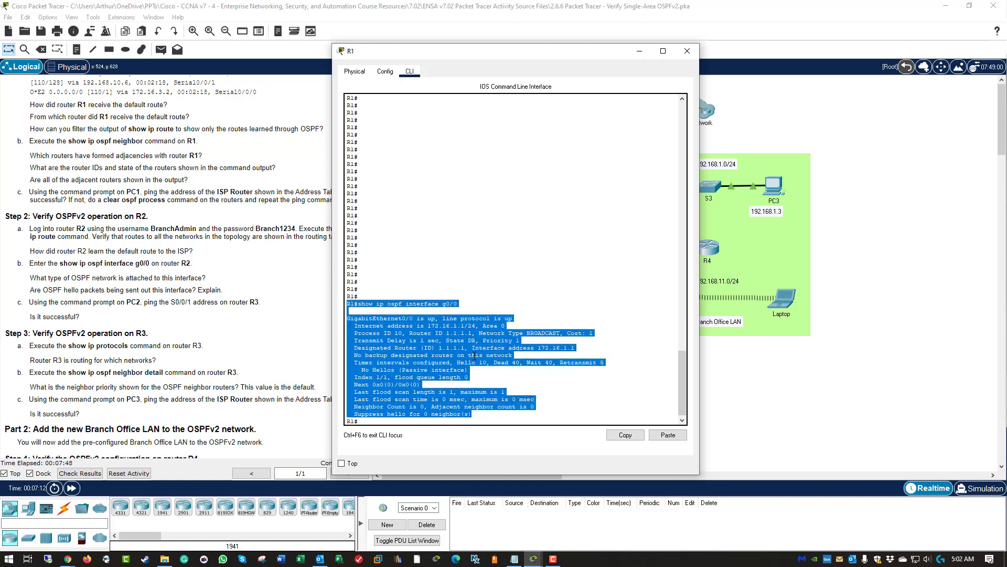
pyautogui.click(502, 306)
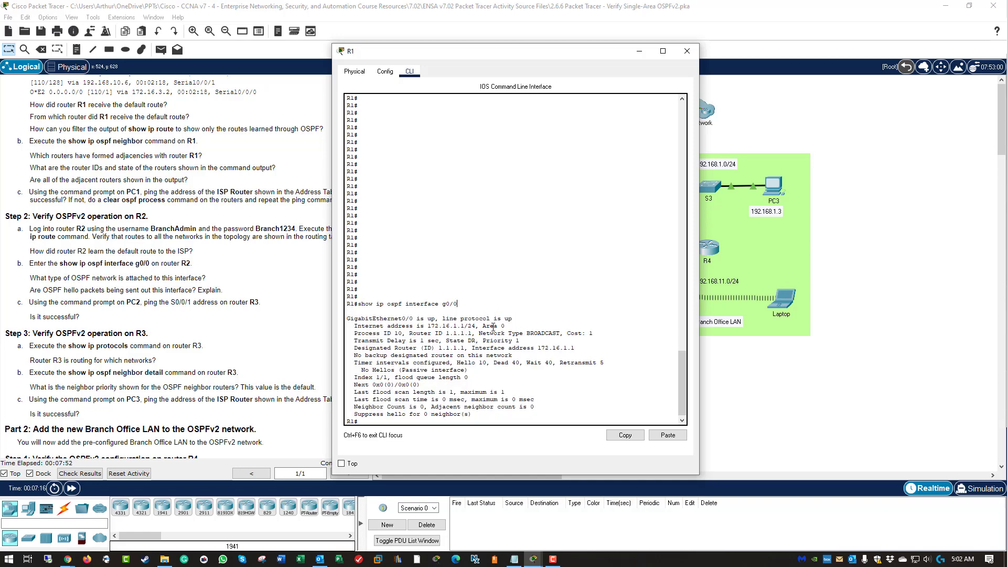
pyautogui.moveTo(481, 325); pyautogui.dragTo(517, 333)
pyautogui.doubleClick(547, 332)
pyautogui.doubleClick(471, 341)
# - Edit the recalled command to show ip ospf interface s0/0/0 and highlight its point-to-point network type
pyautogui.click(490, 370)
pyautogui.press('Up')
pyautogui.press('BackSpace')
pyautogui.press('BackSpace')
pyautogui.press('BackSpace')
pyautogui.write('s/0/0/')
pyautogui.press('BackSpace')
pyautogui.press('BackSpace')
pyautogui.press('BackSpace')
pyautogui.press('BackSpace')
pyautogui.write('/0/0')
pyautogui.press('Return')
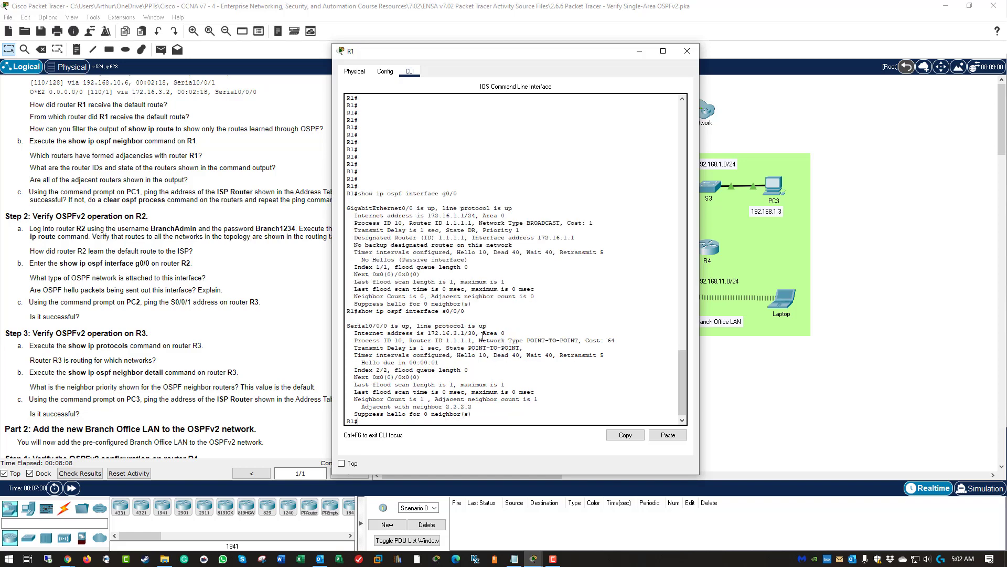
pyautogui.moveTo(479, 340); pyautogui.dragTo(579, 340)
pyautogui.click(528, 340)
# - Compare g0/0's priority 1 and cost 1 against Serial0/0/0's cost of 64
pyautogui.moveTo(515, 229); pyautogui.dragTo(520, 230)
pyautogui.moveTo(593, 223); pyautogui.dragTo(567, 222)
pyautogui.moveTo(616, 341); pyautogui.dragTo(590, 340)
pyautogui.moveTo(345, 209); pyautogui.dragTo(515, 208)
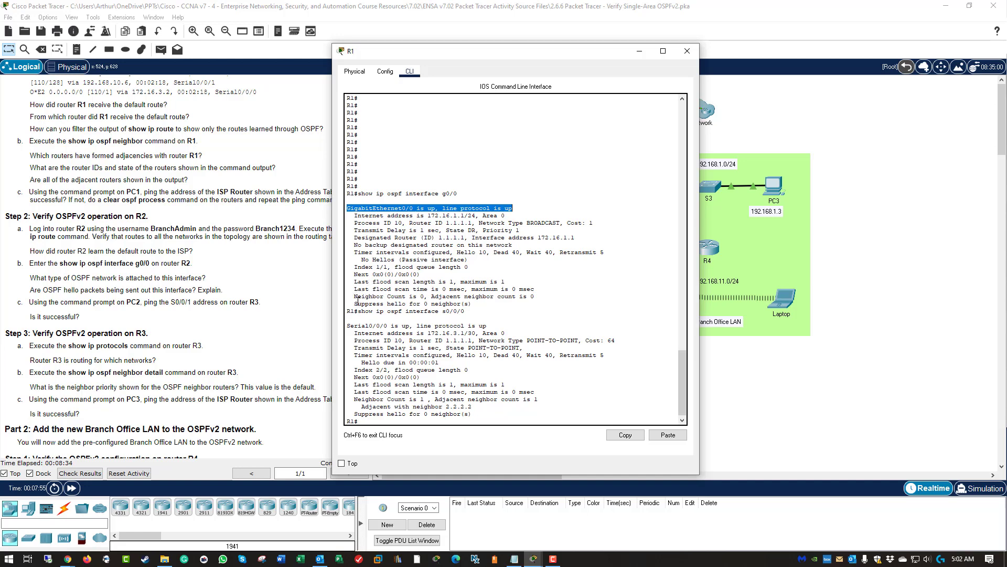
pyautogui.moveTo(354, 303)
pyautogui.mouseDown()
pyautogui.moveTo(495, 310)
pyautogui.moveTo(351, 304)
pyautogui.mouseUp()
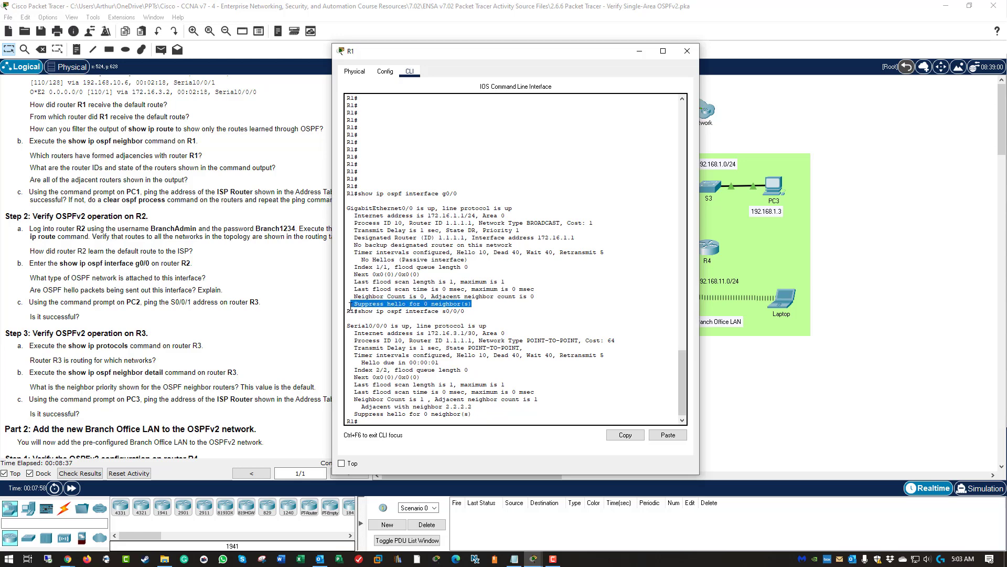
# - Close R1's console, find the Step 2 heading for R2, and open R2's CLI
pyautogui.click(687, 51)
pyautogui.scroll(-4, 304, 287)
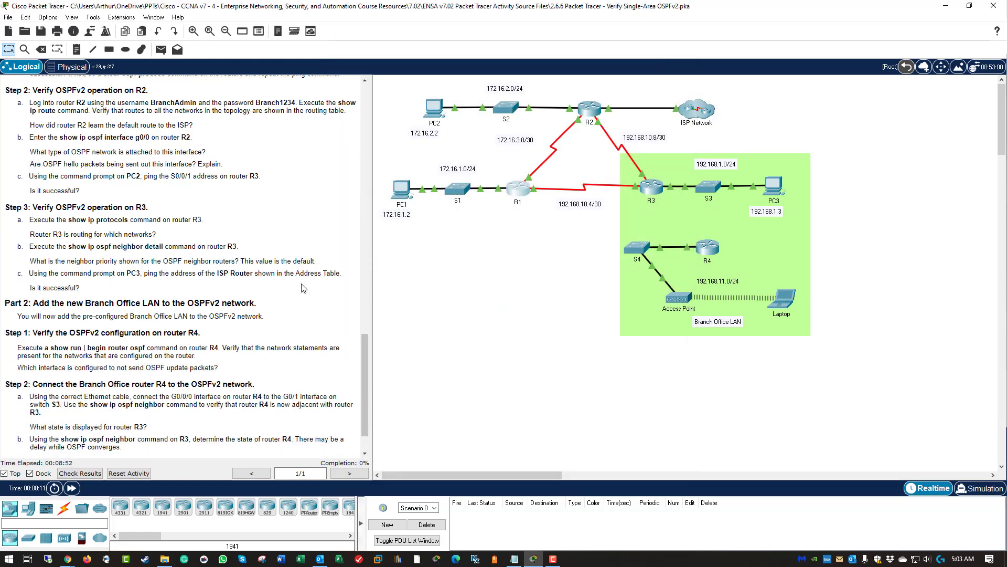
pyautogui.scroll(-2, 304, 287)
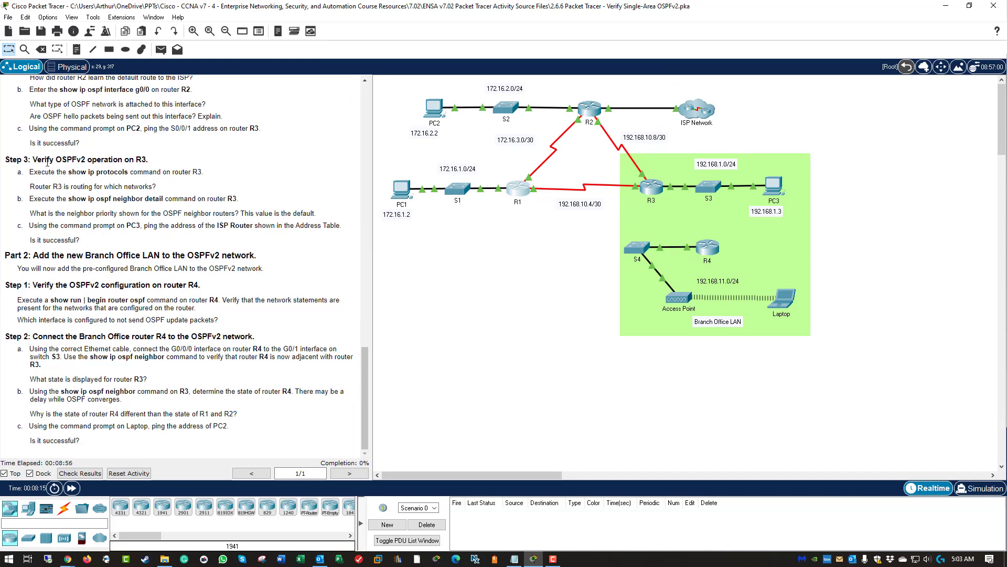
pyautogui.scroll(2, 56, 164)
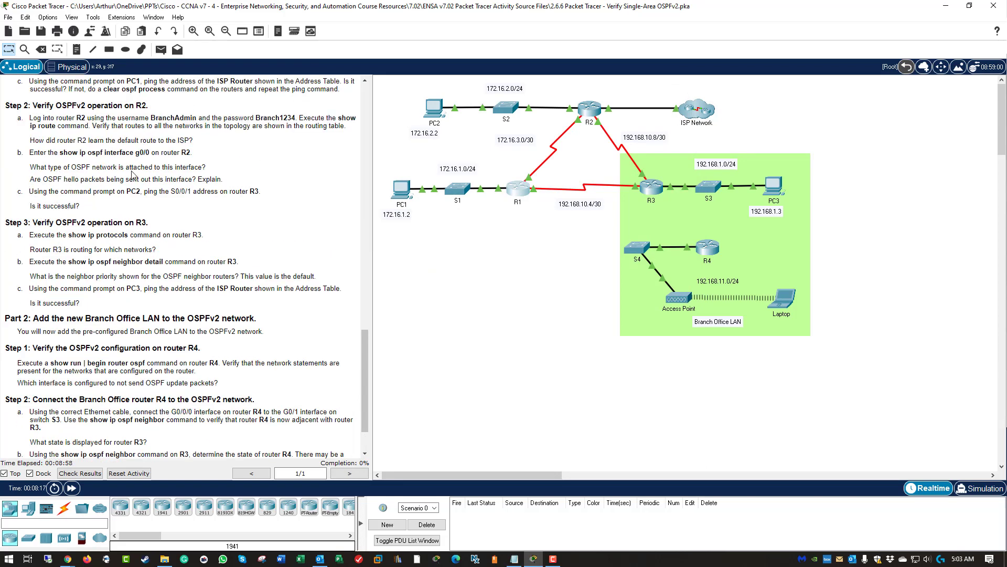
pyautogui.moveTo(148, 106); pyautogui.dragTo(145, 108)
pyautogui.click(589, 109)
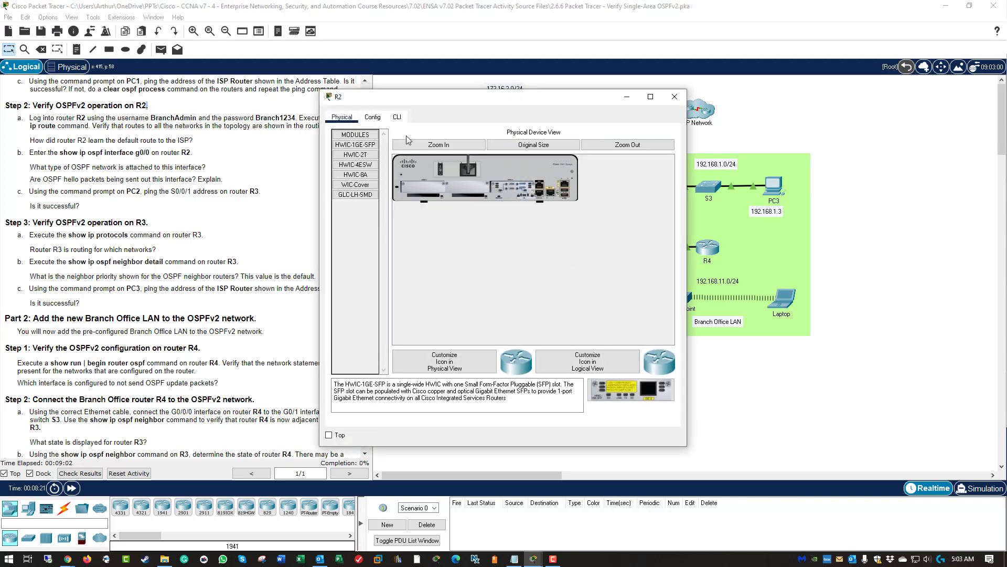
pyautogui.click(397, 116)
# - Log in to R2 with the admin username and password, retrying after one failed attempt
pyautogui.press('Return')
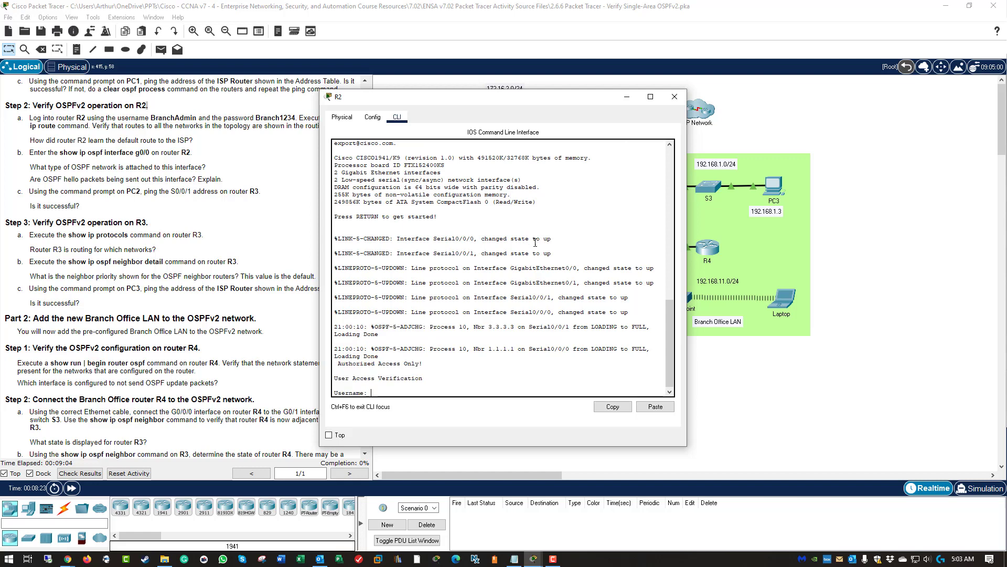
pyautogui.moveTo(506, 98); pyautogui.dragTo(563, 97)
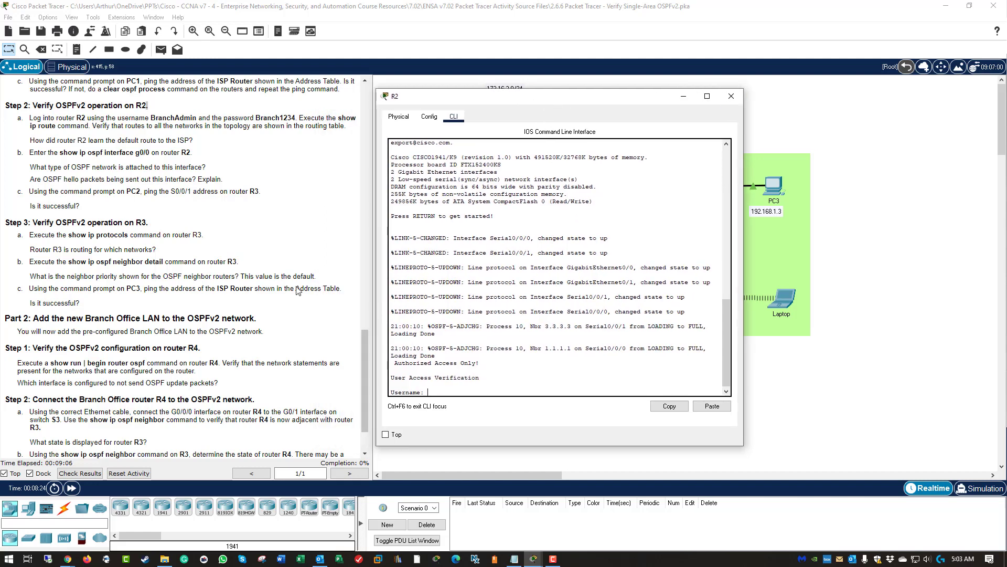
pyautogui.click(479, 363)
pyautogui.write('BranchAdmin')
pyautogui.press('Return')
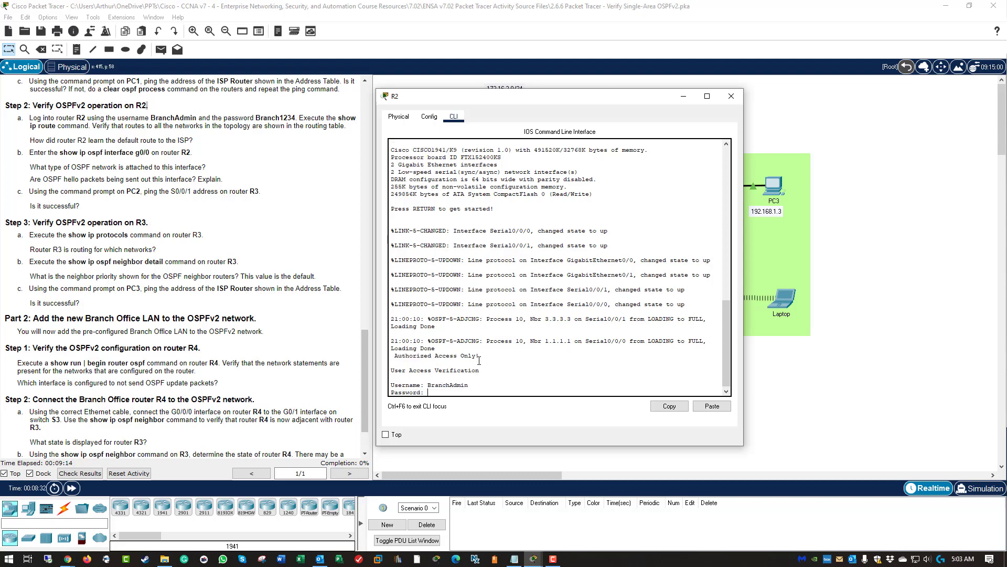
pyautogui.press('Return')
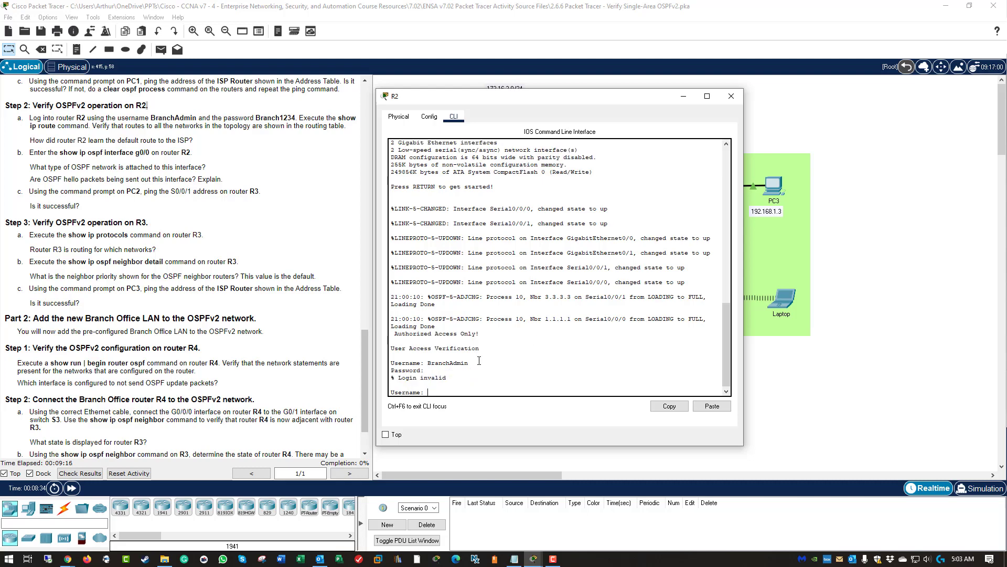
pyautogui.write('BranchAdmin')
pyautogui.press('Return')
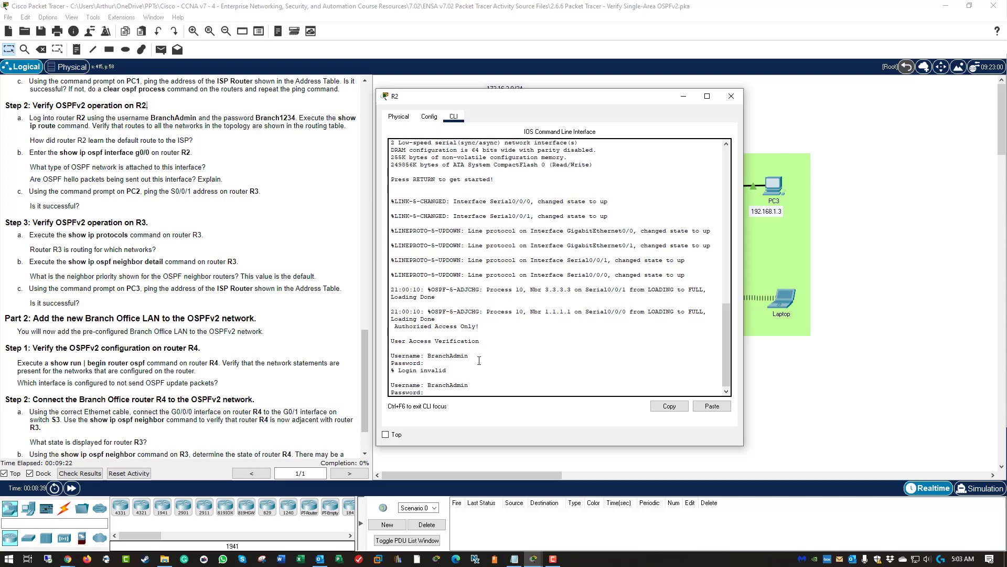
pyautogui.press('Return')
# - Run show ip ospf interface g0/0 on R2 using Tab completion
pyautogui.press('Return')
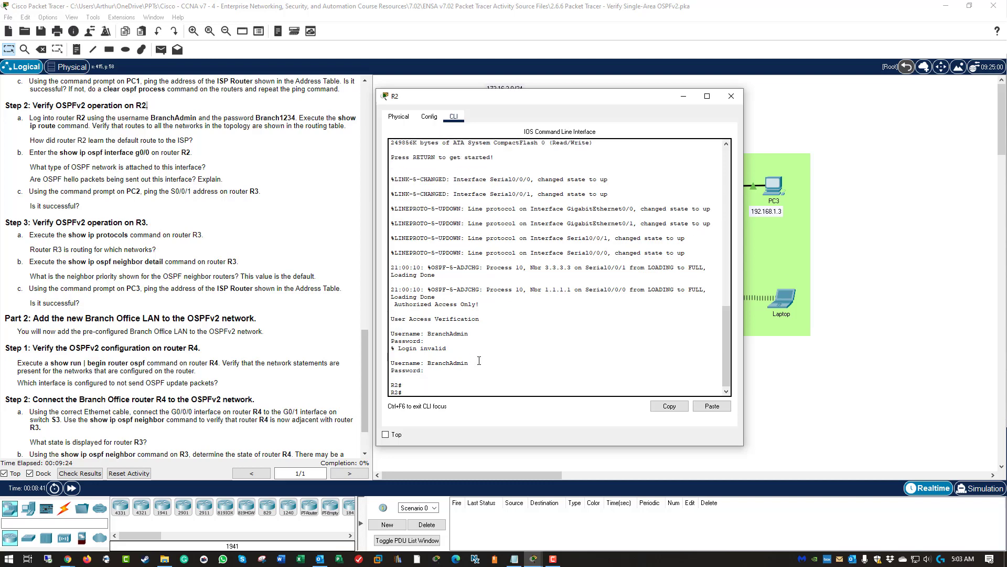
pyautogui.press('Return')
pyautogui.press('Return')
pyautogui.press('Return')
pyautogui.write('show ip')
pyautogui.write(' i')
pyautogui.press('BackSpace')
pyautogui.write('os')
pyautogui.press('Tab')
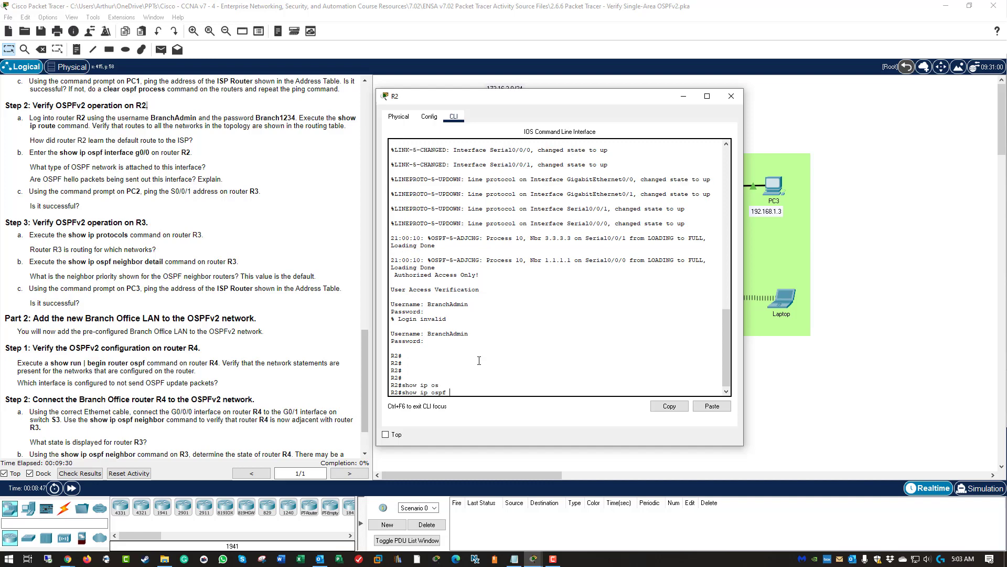
pyautogui.write('in')
pyautogui.press('Tab')
pyautogui.write('g0/0')
pyautogui.press('Return')
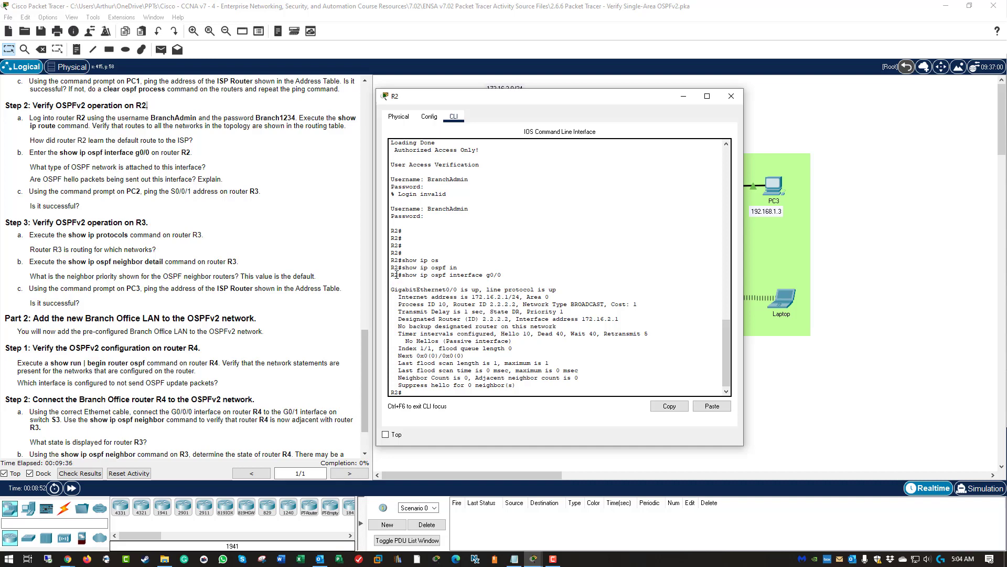
# - Highlight R2's DR state, router ID 2.2.2.2 and BROADCAST network type
pyautogui.moveTo(394, 275); pyautogui.dragTo(569, 386)
pyautogui.click(570, 344)
pyautogui.doubleClick(516, 311)
pyautogui.moveTo(565, 311); pyautogui.dragTo(433, 305)
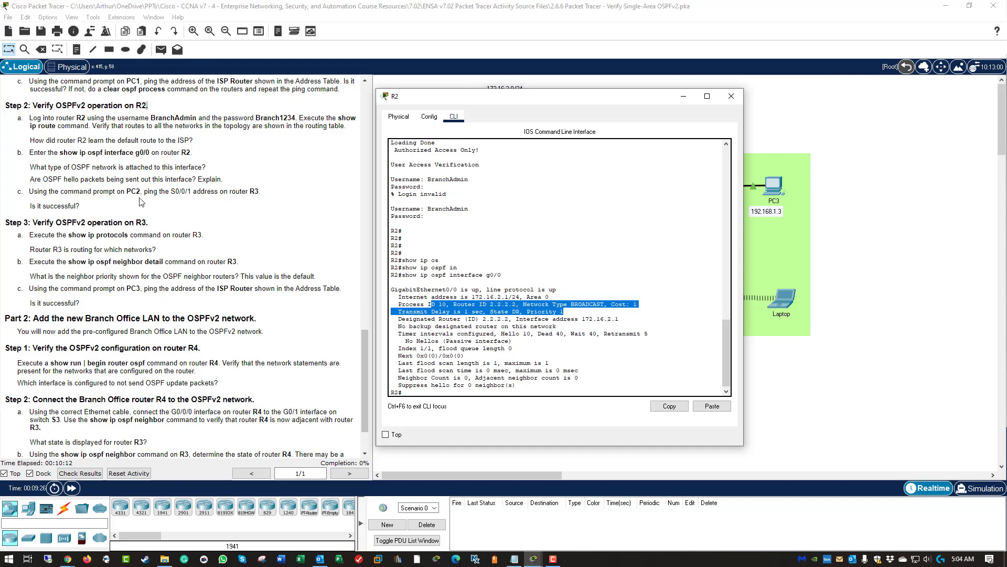
# - Mark R3 S0/0/1's address 192.168.10.10 in the Addressing Table, then reopen R2's CLI
pyautogui.moveTo(145, 192); pyautogui.dragTo(246, 193)
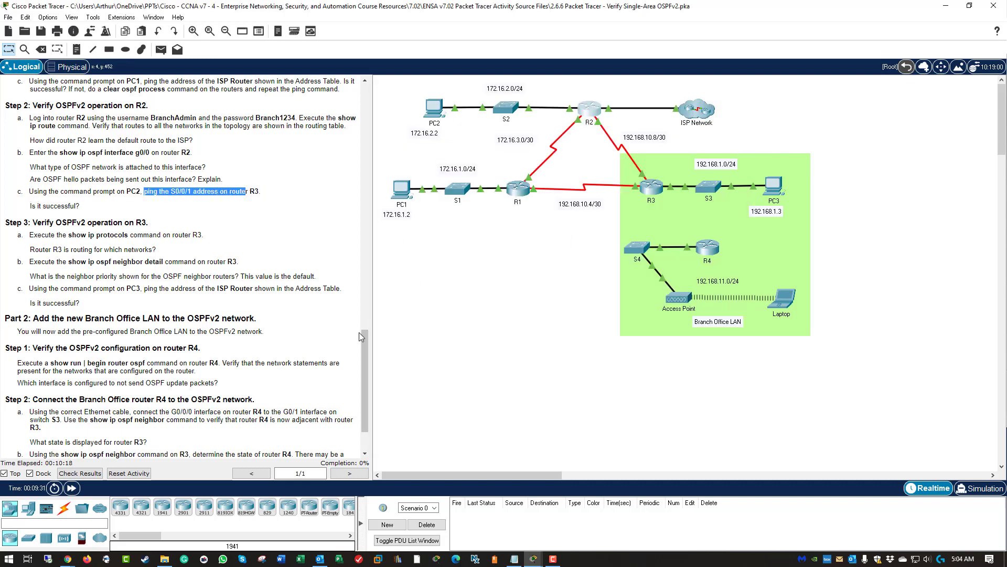
pyautogui.moveTo(362, 342); pyautogui.dragTo(388, 125)
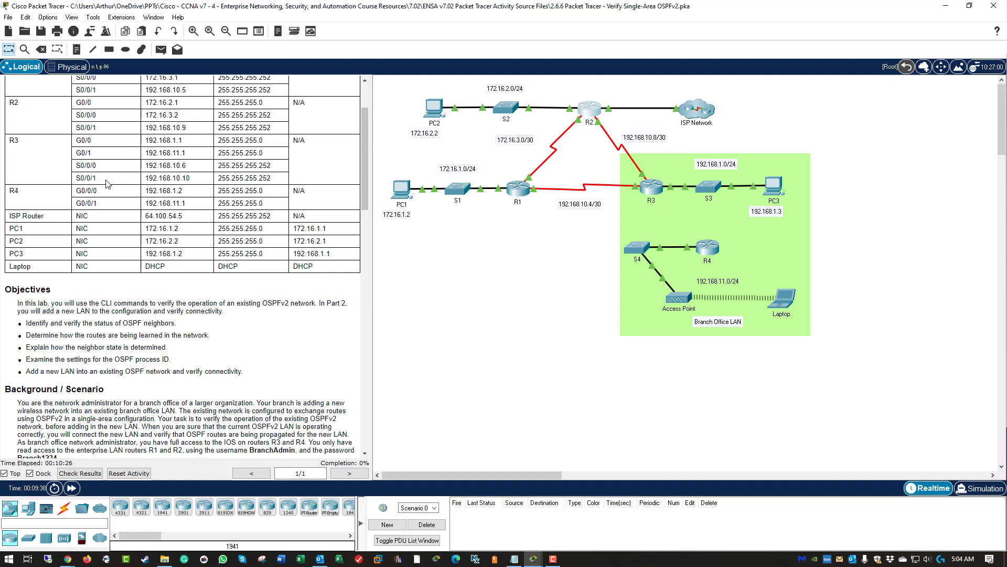
pyautogui.moveTo(196, 179); pyautogui.dragTo(147, 178)
pyautogui.moveTo(362, 178); pyautogui.dragTo(324, 368)
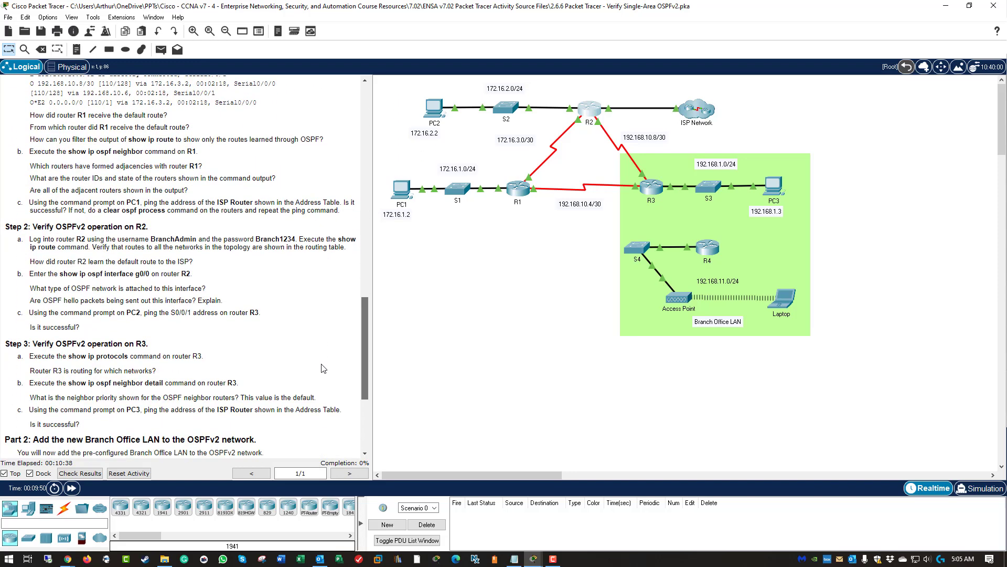
pyautogui.click(589, 109)
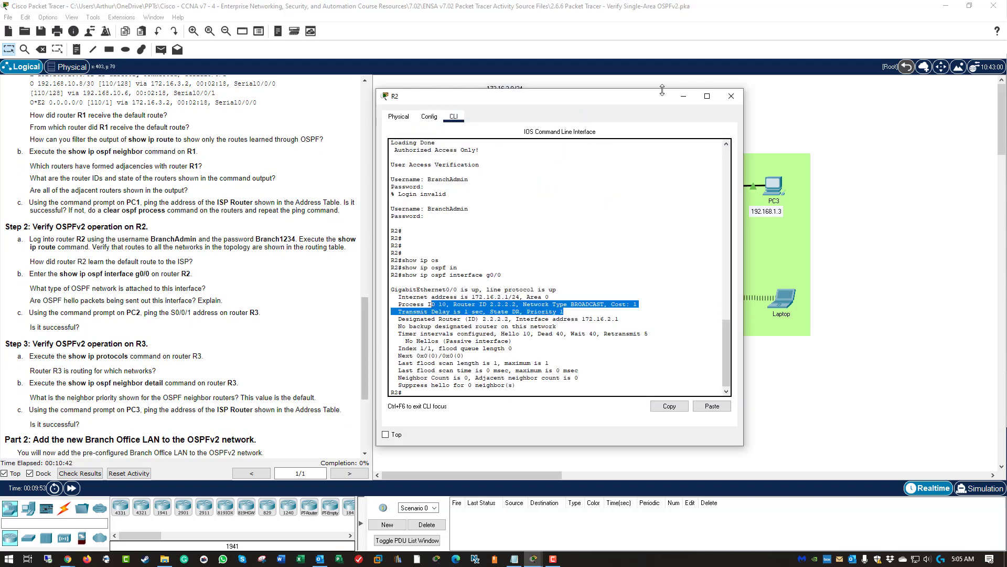
# - Ping 192.168.10.10 from PC2's command prompt, then close PC2's window
pyautogui.click(731, 96)
pyautogui.click(434, 108)
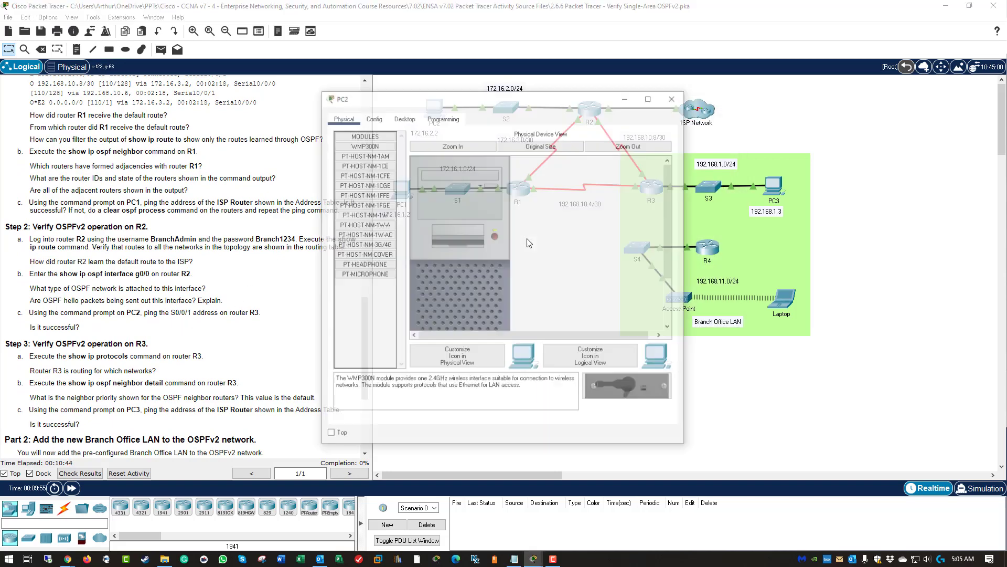
pyautogui.click(403, 117)
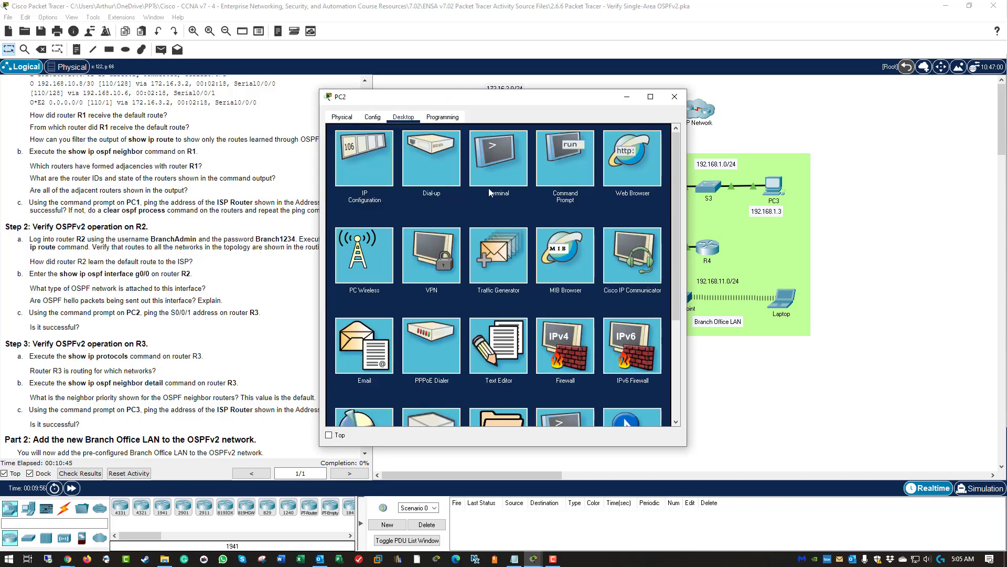
pyautogui.click(550, 159)
pyautogui.write('ping')
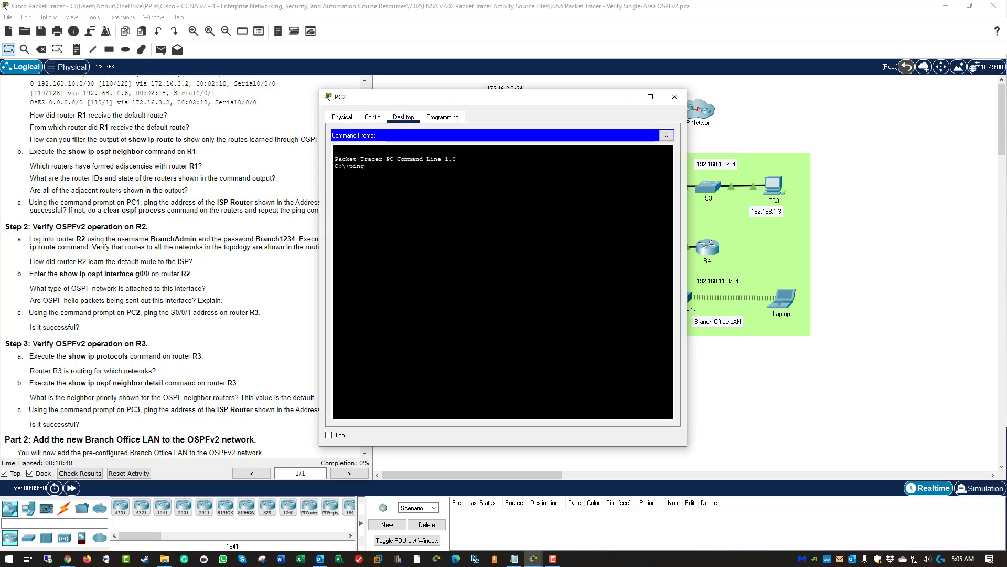
pyautogui.write(' 192.168.10.10')
pyautogui.press('Return')
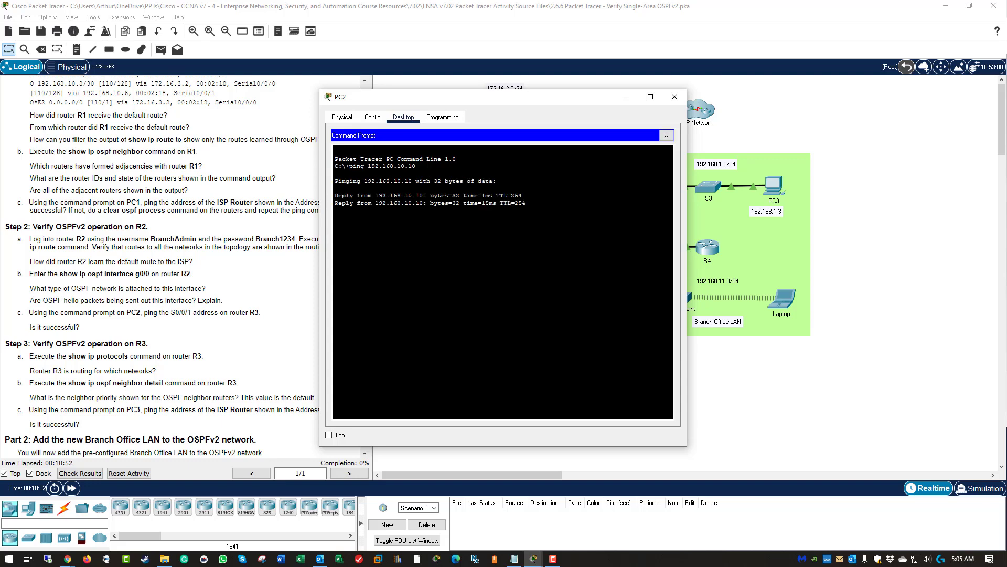
pyautogui.click(675, 96)
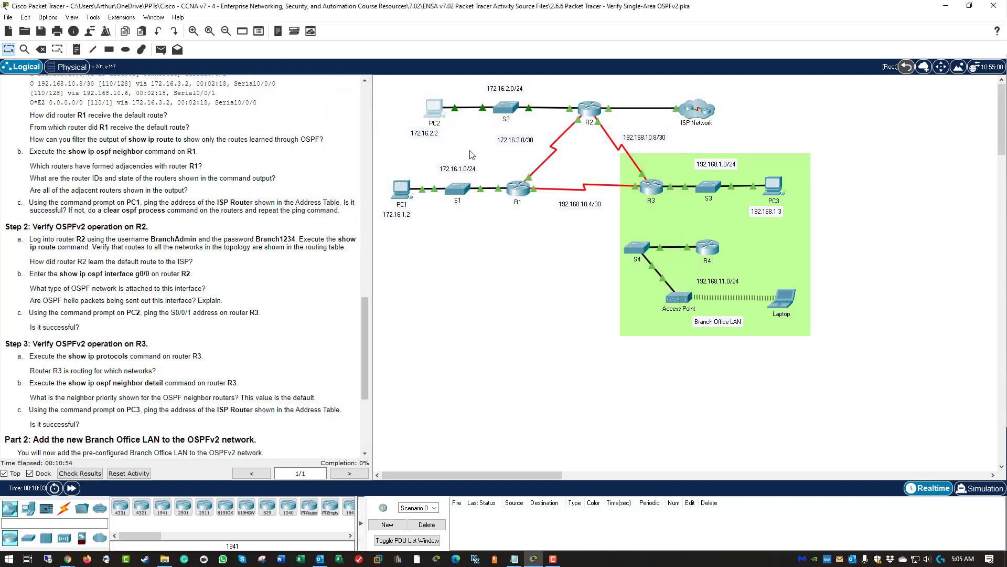
pyautogui.moveTo(432, 128)
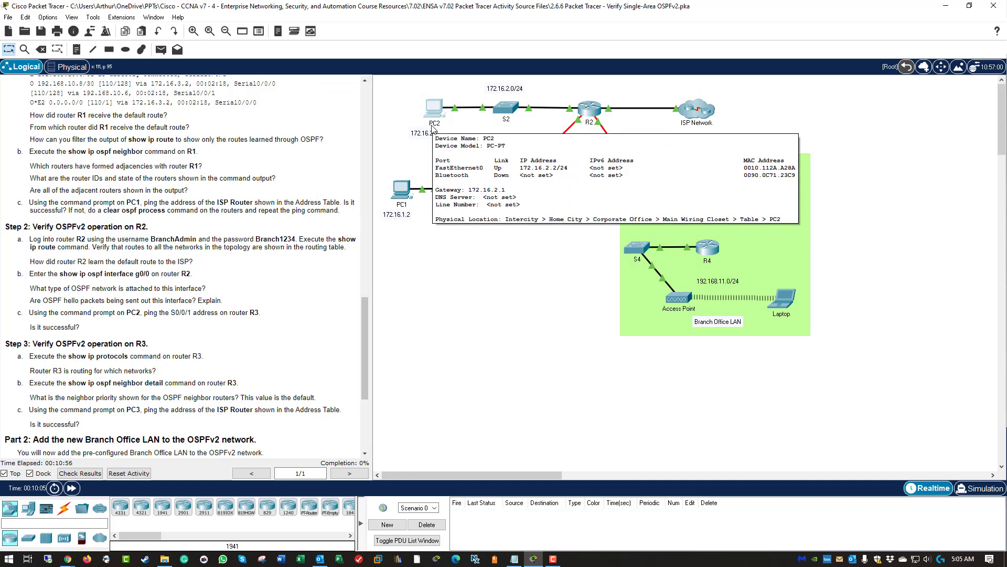
pyautogui.moveTo(587, 110)
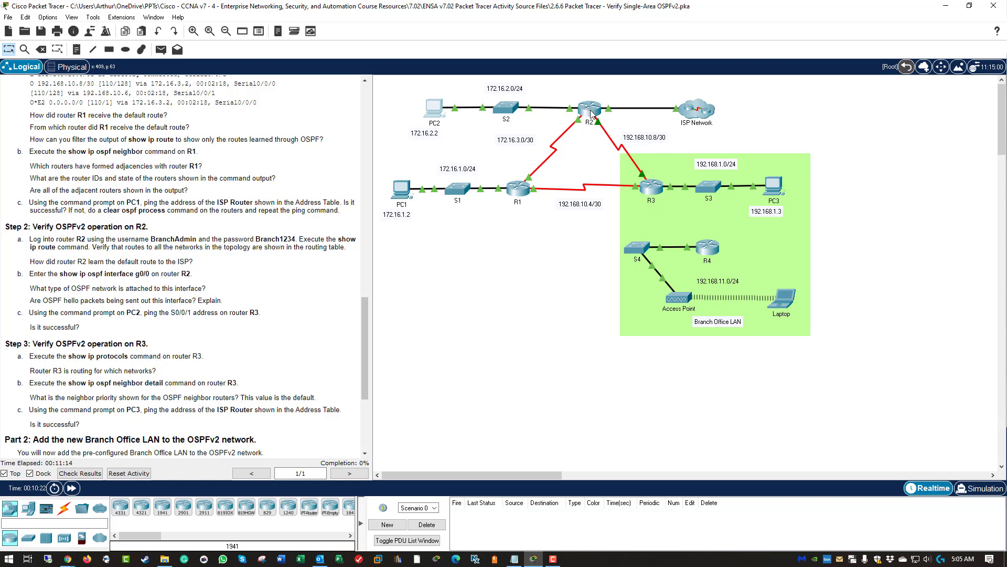
pyautogui.moveTo(657, 188)
pyautogui.scroll(-2, 279, 268)
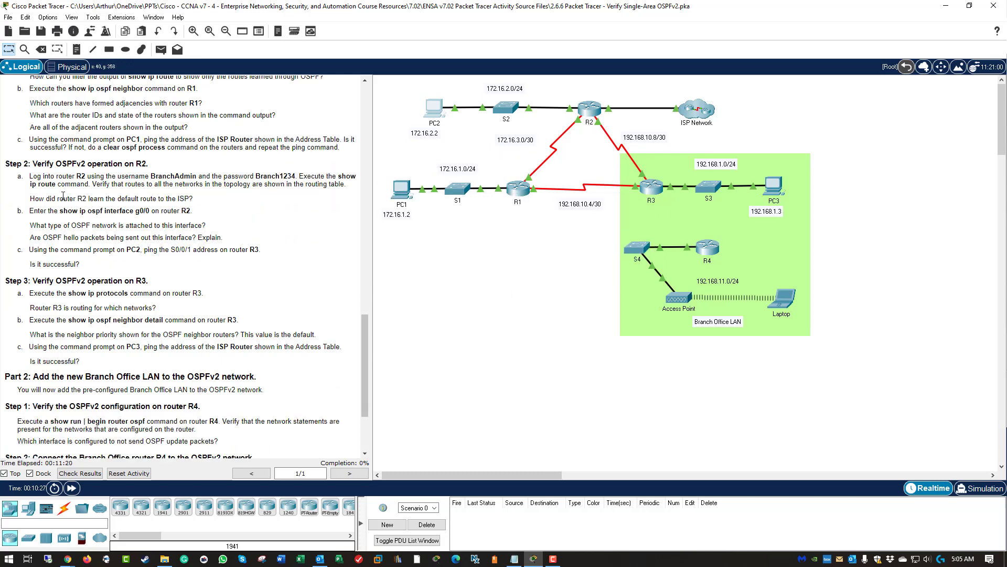
pyautogui.moveTo(11, 167); pyautogui.dragTo(188, 167)
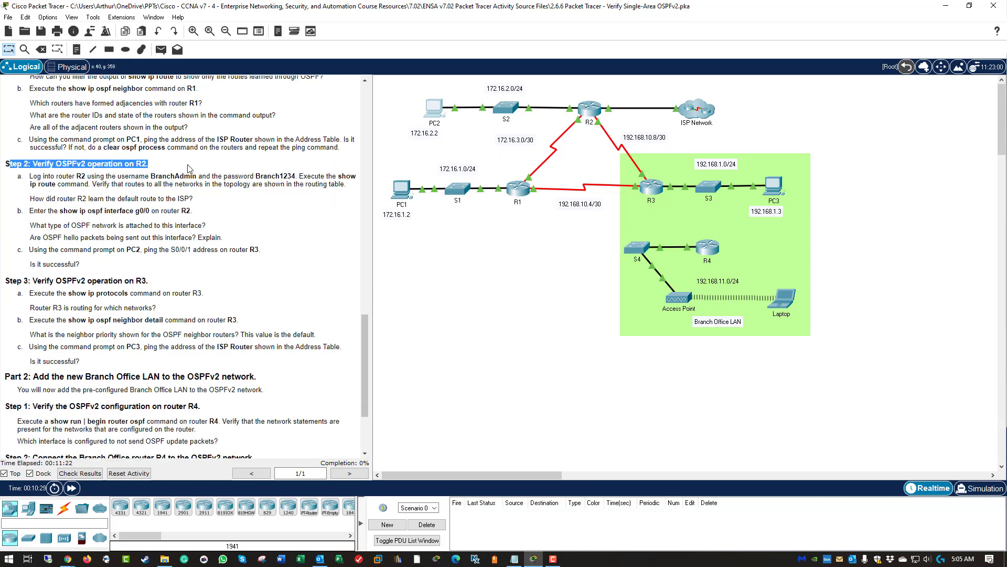
pyautogui.tripleClick(157, 250)
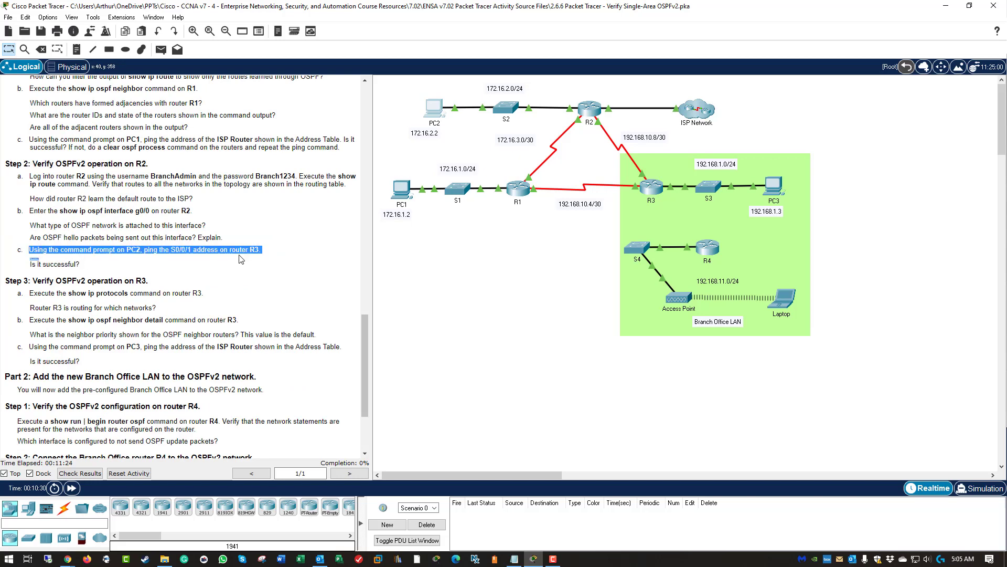
pyautogui.scroll(-1, 222, 248)
pyautogui.scroll(-3, 222, 248)
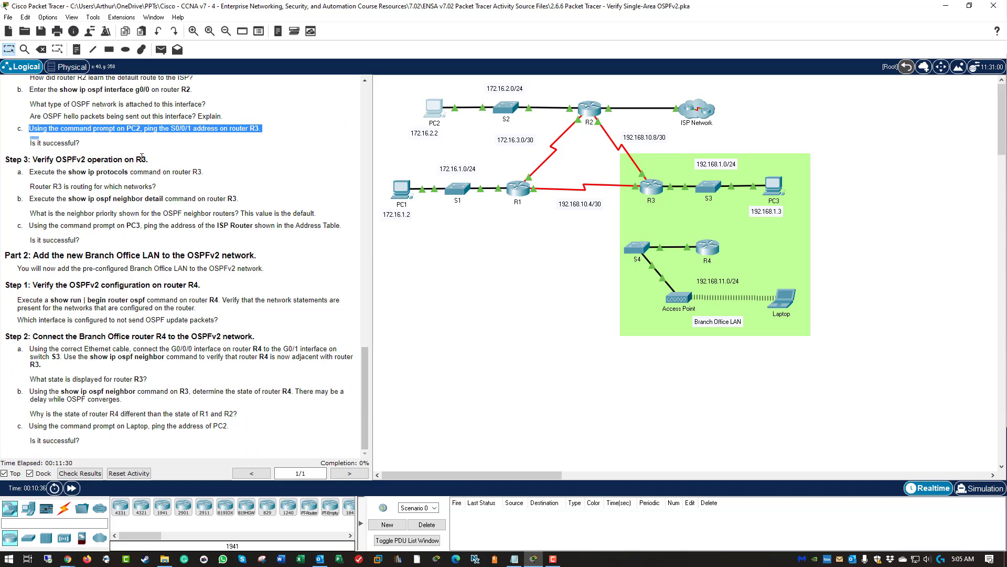
pyautogui.click(651, 186)
# - Enter privileged mode on R3 and run show ip protocols
pyautogui.click(484, 116)
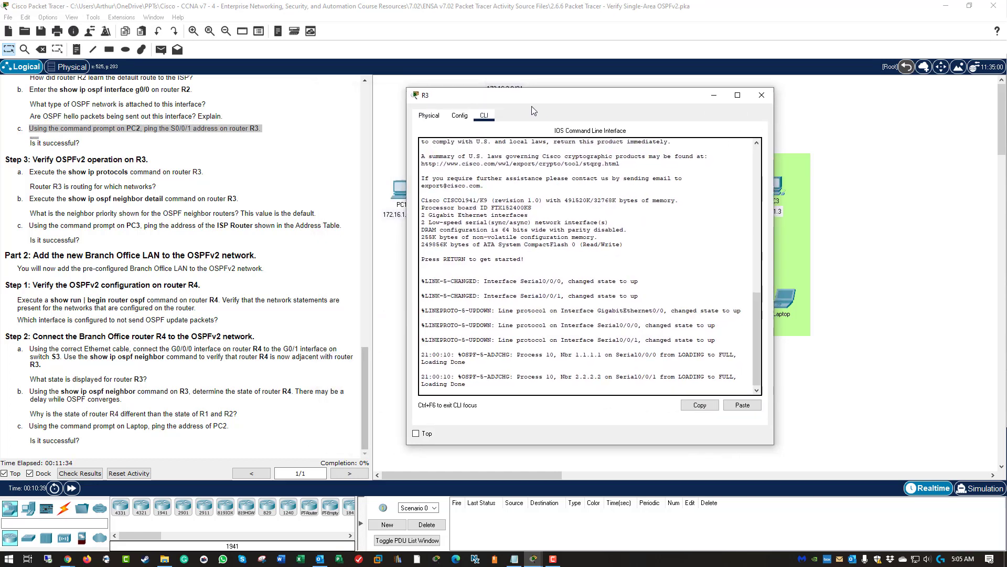
pyautogui.press('Return')
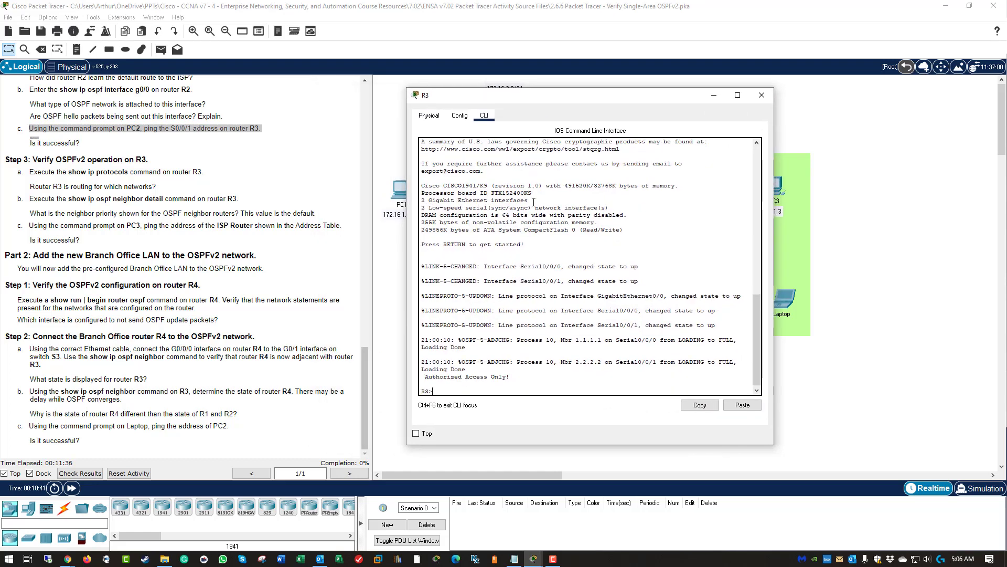
pyautogui.write('en')
pyautogui.press('Return')
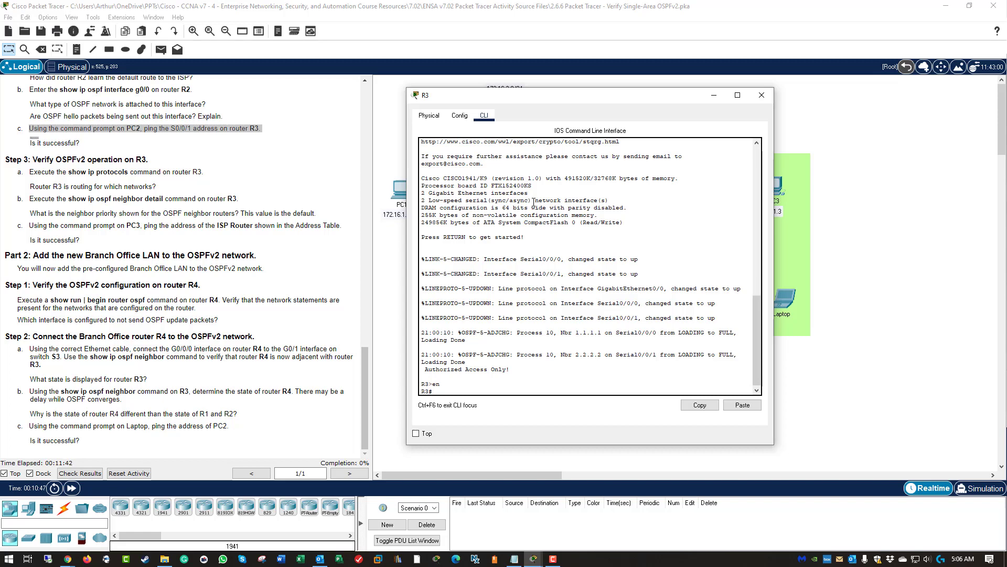
pyautogui.write('show ip pr')
pyautogui.press('Tab')
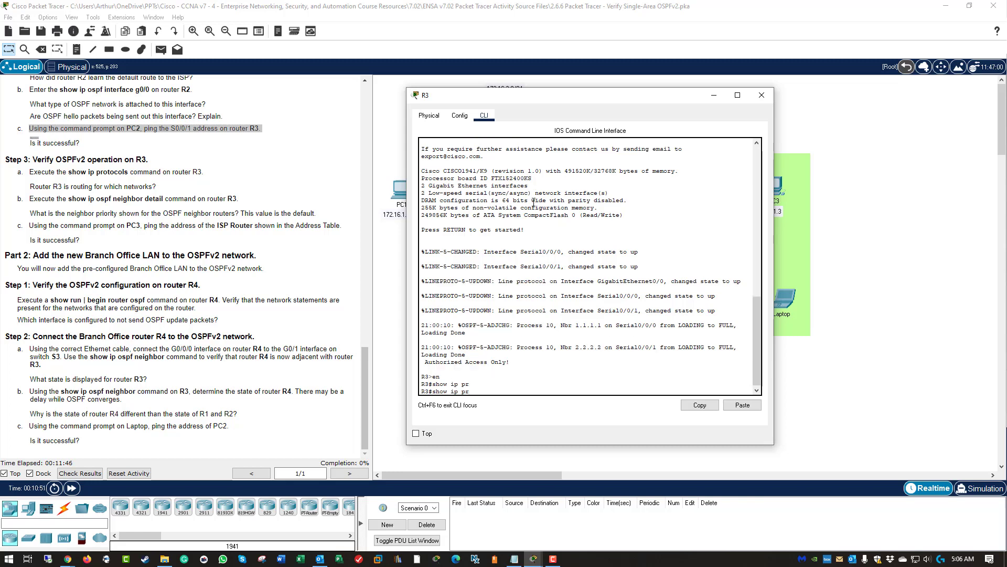
pyautogui.press('Return')
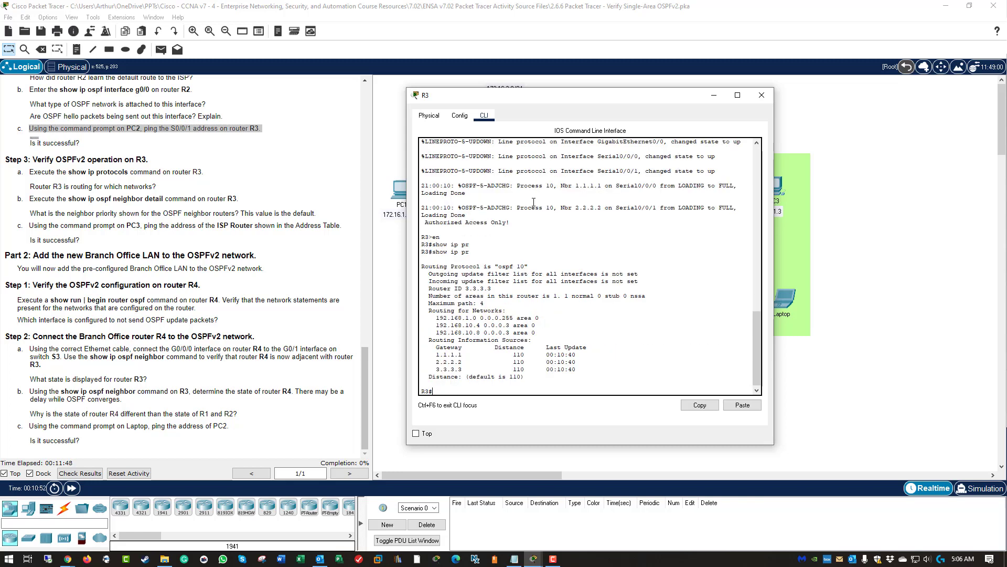
# - Mark OSPF process 10, the networks, routing sources and Maximum path 4, then close R3
pyautogui.moveTo(514, 269)
pyautogui.mouseDown()
pyautogui.moveTo(498, 267)
pyautogui.moveTo(525, 267)
pyautogui.mouseUp()
pyautogui.moveTo(436, 355); pyautogui.dragTo(576, 369)
pyautogui.moveTo(433, 318); pyautogui.dragTo(543, 335)
pyautogui.click(542, 334)
pyautogui.moveTo(429, 300); pyautogui.dragTo(491, 307)
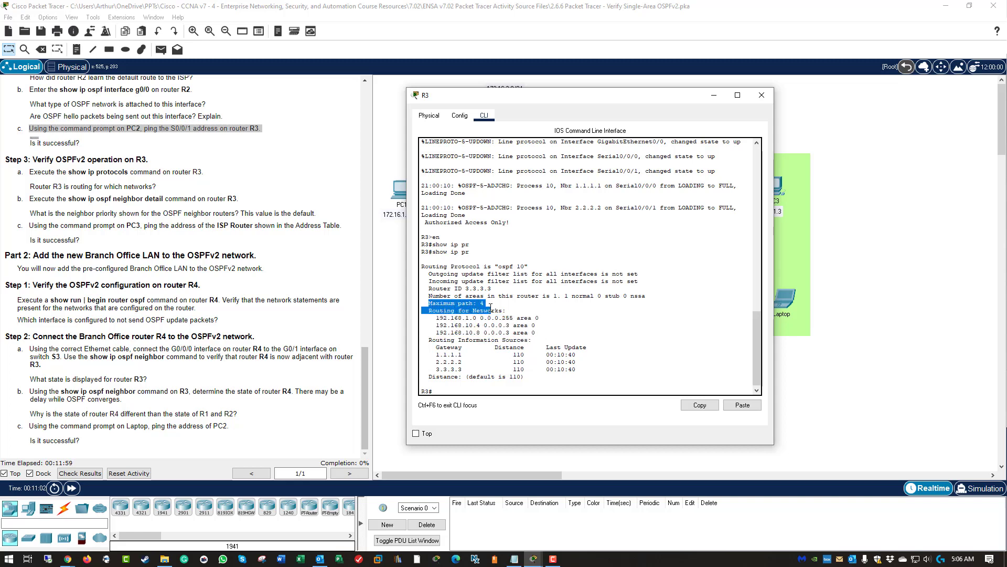
pyautogui.click(761, 95)
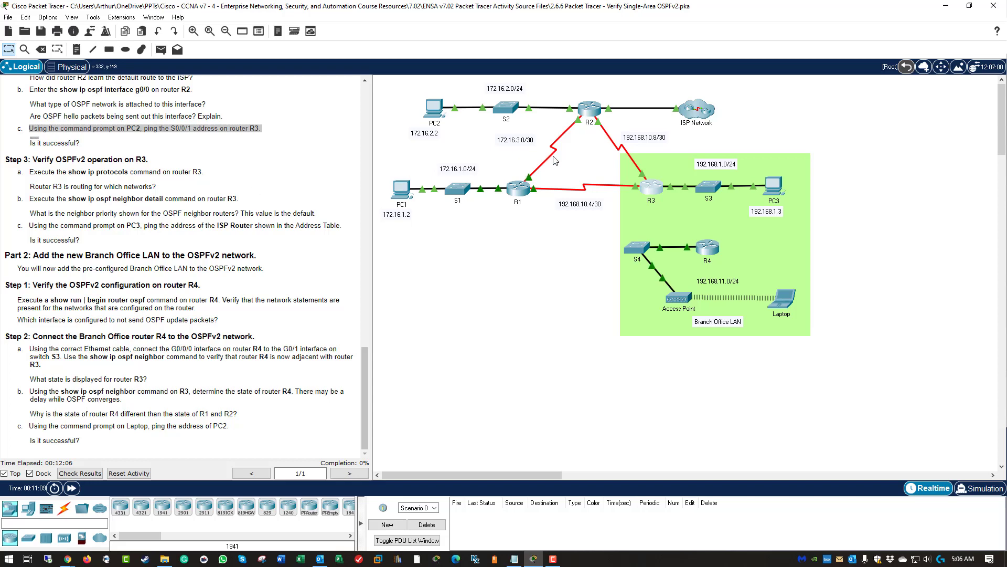
# - Run show ip ospf neighbor detail on R3 and page through the output
pyautogui.click(654, 188)
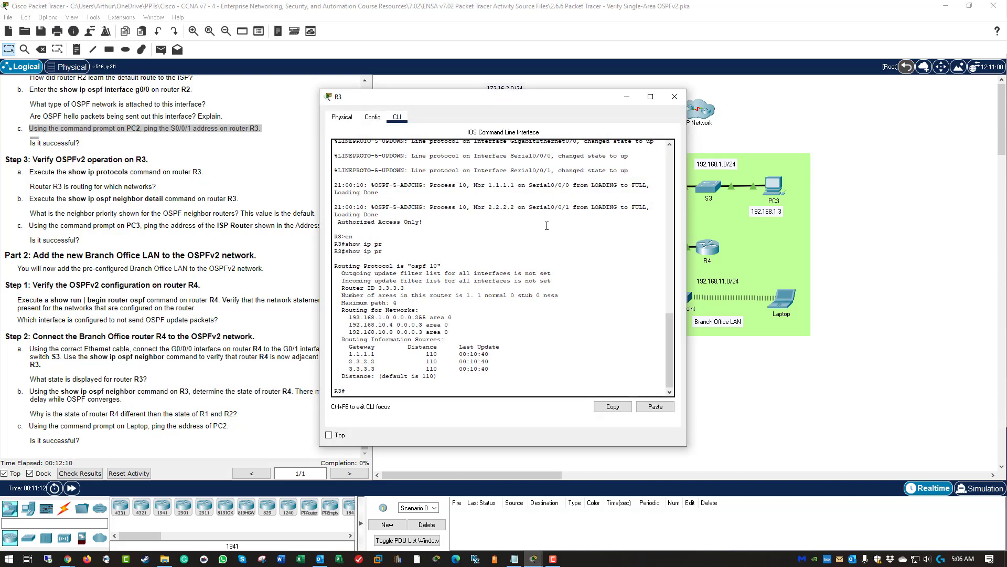
pyautogui.press('Return')
pyautogui.press('Return')
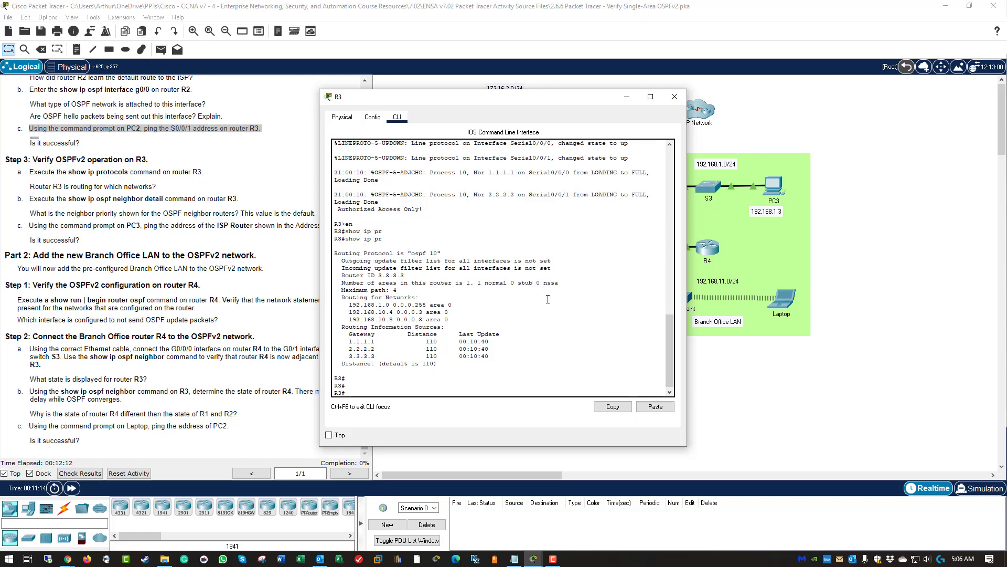
pyautogui.write('show ip os')
pyautogui.press('Tab')
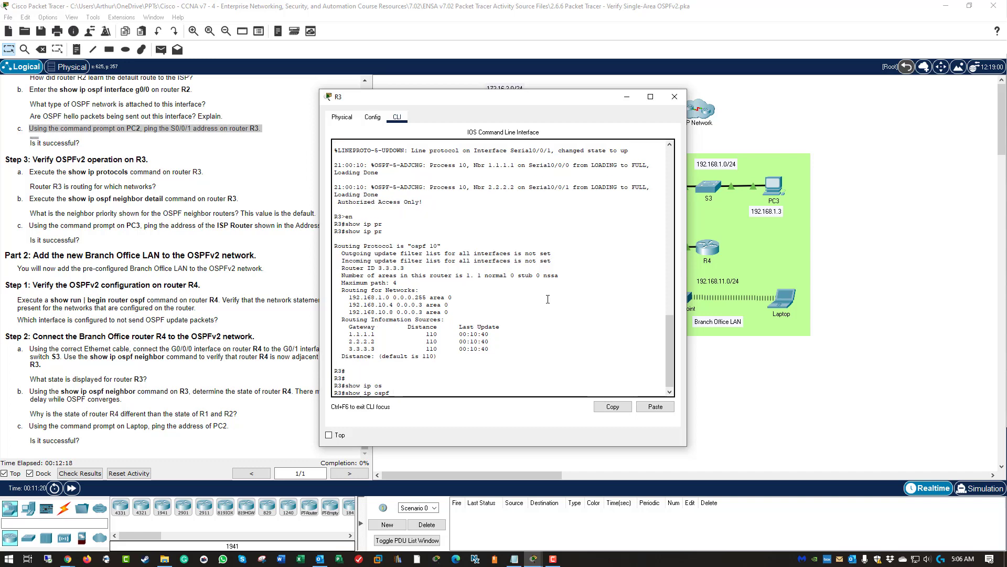
pyautogui.write('ne')
pyautogui.press('Tab')
pyautogui.write('de')
pyautogui.press('Tab')
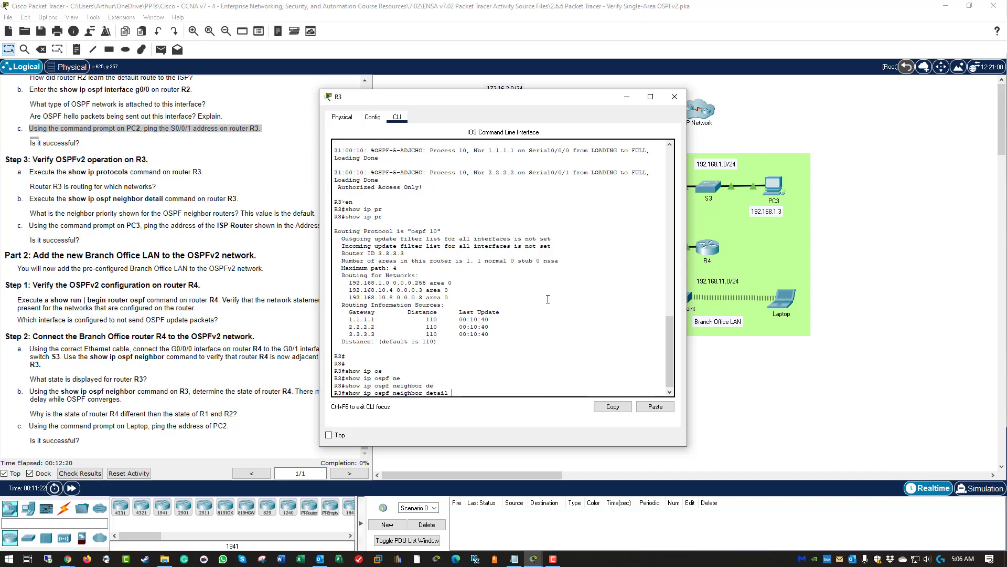
pyautogui.press('Return')
pyautogui.press('space')
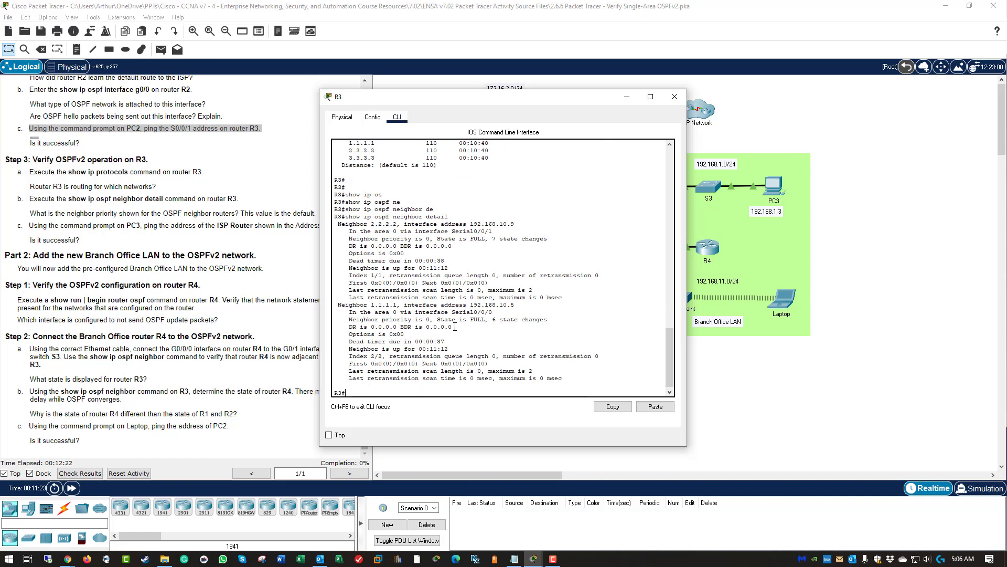
# - Highlight neighbors 1.1.1.1 and 2.2.2.2, their priority 0 and DR/BDR line, then close R3
pyautogui.moveTo(566, 376); pyautogui.dragTo(334, 303)
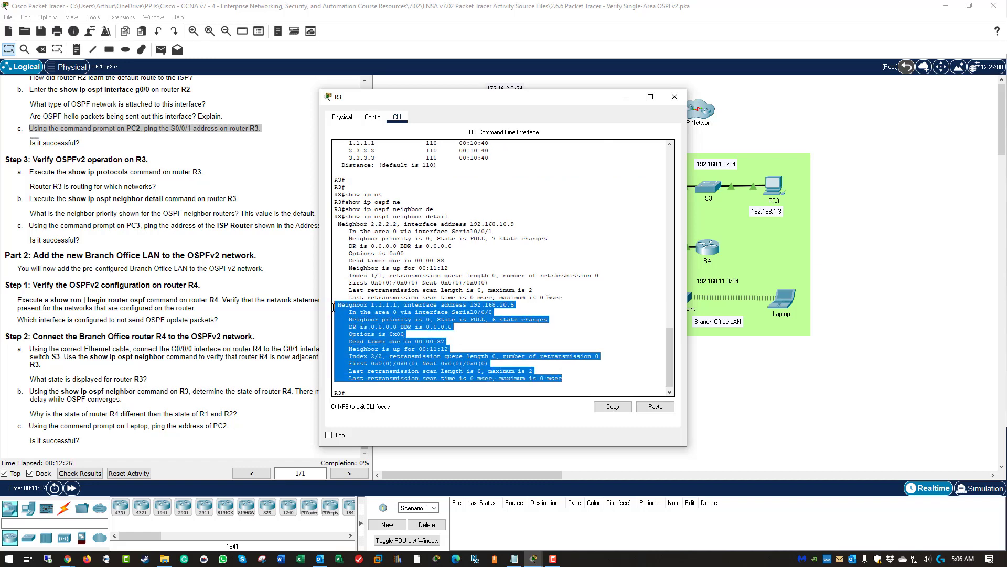
pyautogui.moveTo(562, 297); pyautogui.dragTo(340, 228)
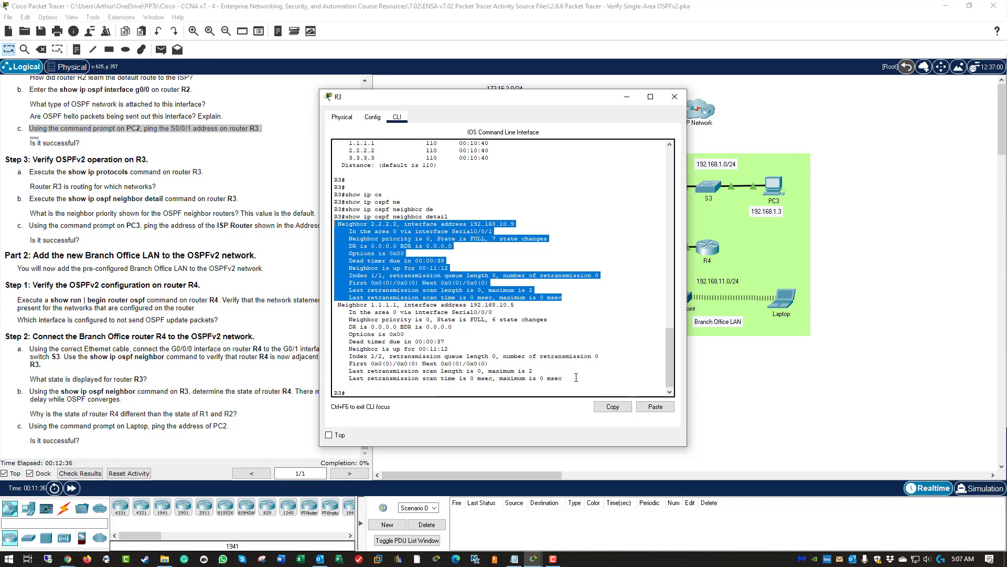
pyautogui.moveTo(575, 378); pyautogui.dragTo(328, 306)
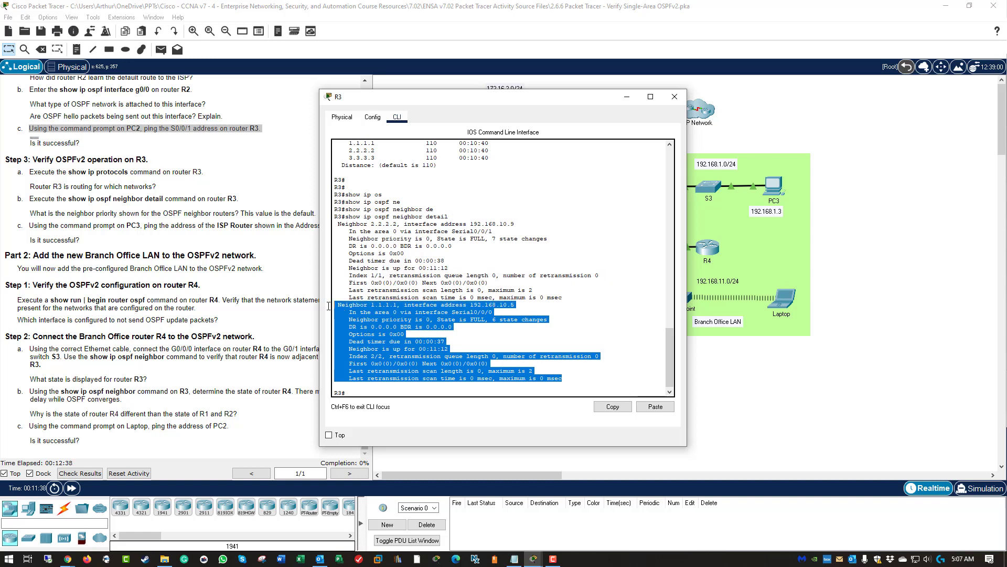
pyautogui.moveTo(572, 298); pyautogui.dragTo(306, 227)
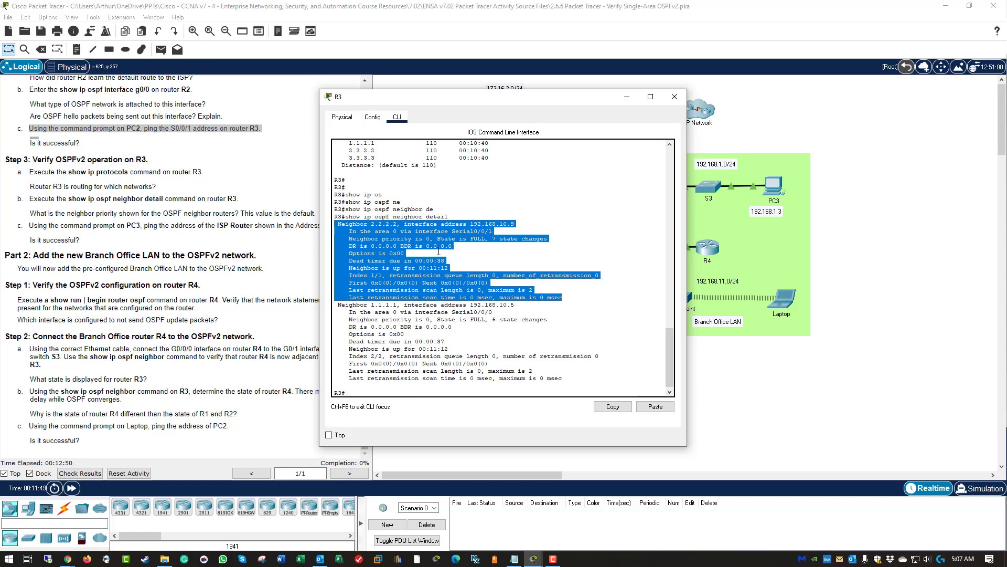
pyautogui.moveTo(428, 236); pyautogui.dragTo(431, 238)
pyautogui.doubleClick(427, 319)
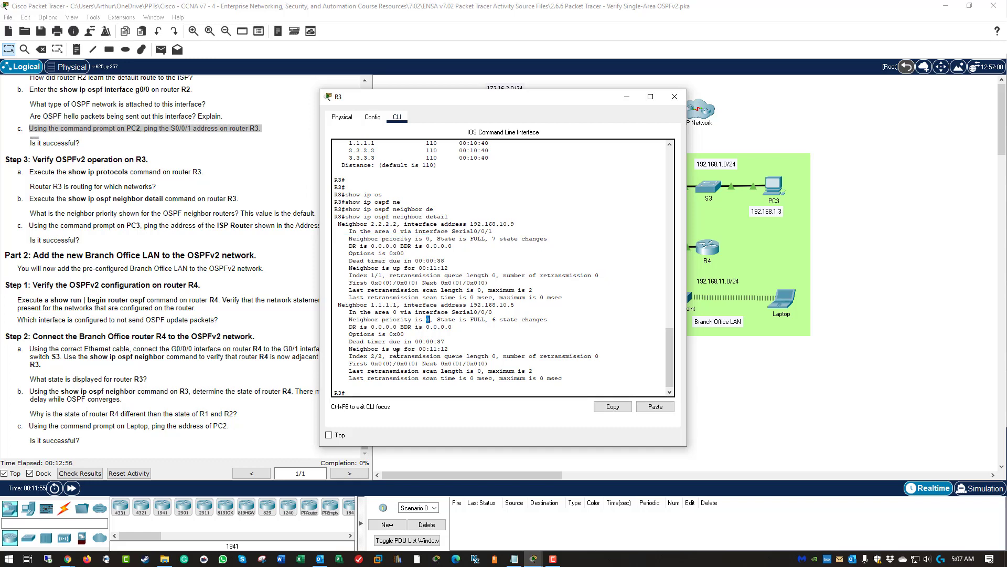
pyautogui.moveTo(345, 327); pyautogui.dragTo(453, 327)
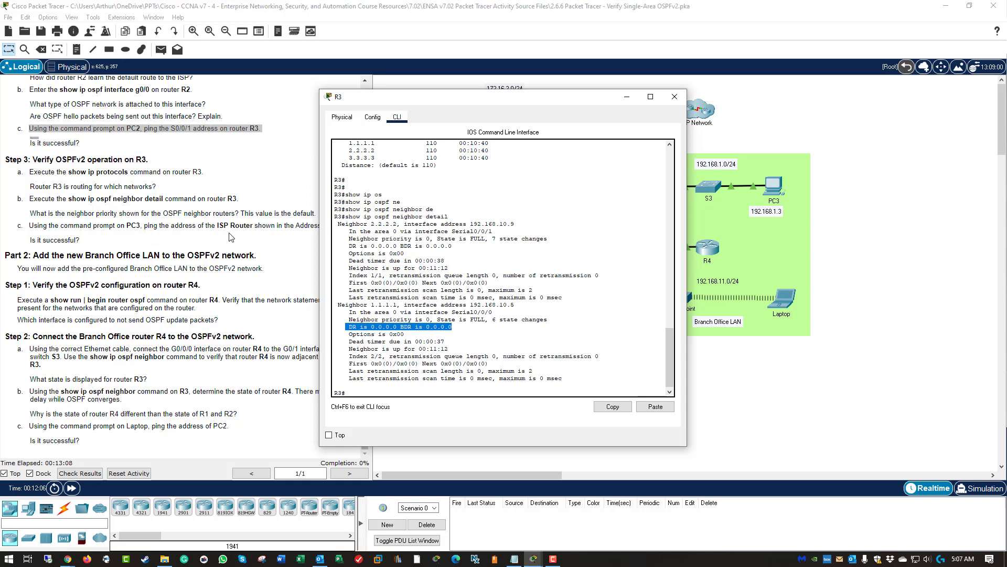
pyautogui.moveTo(462, 102); pyautogui.dragTo(516, 108)
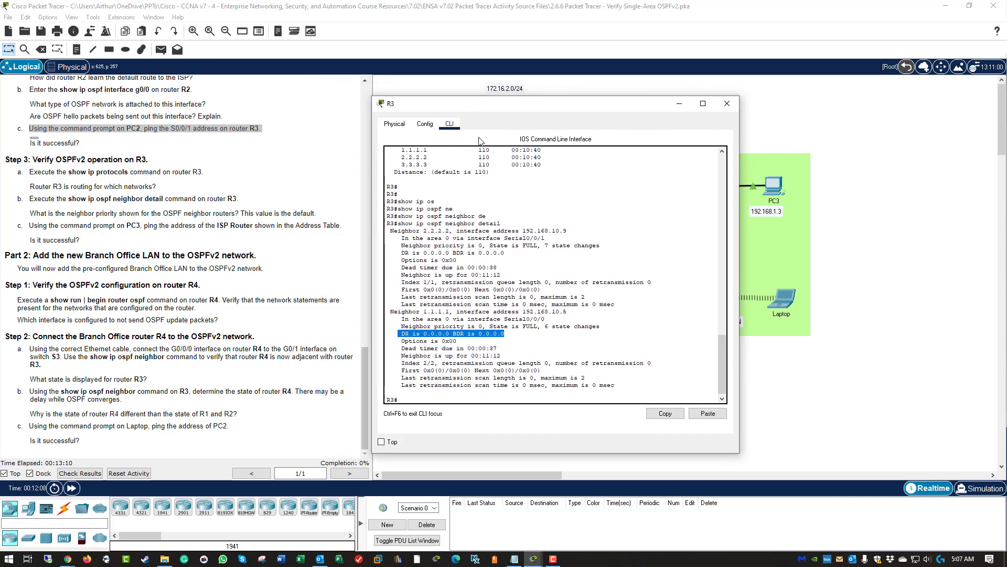
pyautogui.click(727, 103)
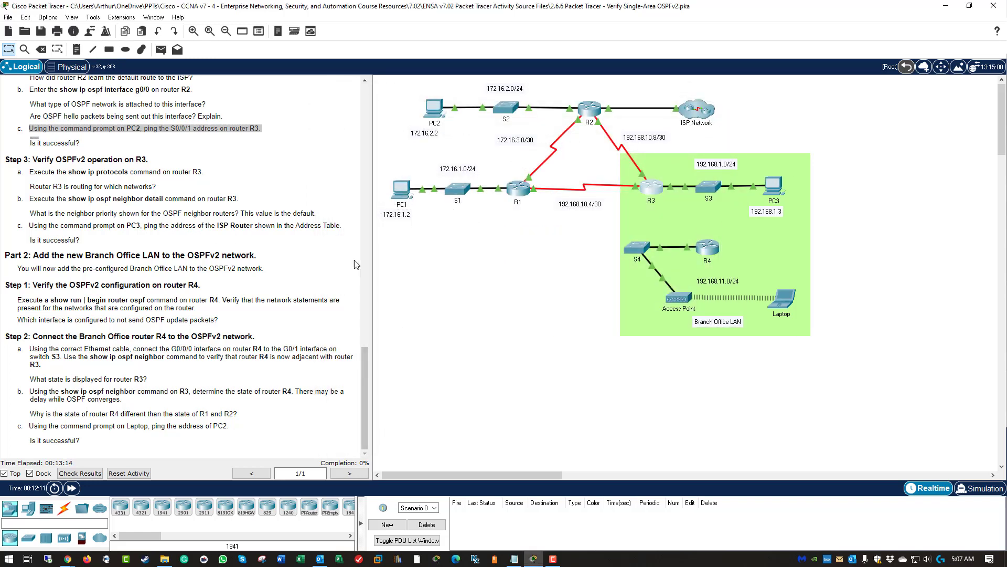
# - Ping 64.100.54.5 from PC3's command prompt, getting 3 of 4 replies, then close PC3
pyautogui.moveTo(365, 360); pyautogui.dragTo(381, 113)
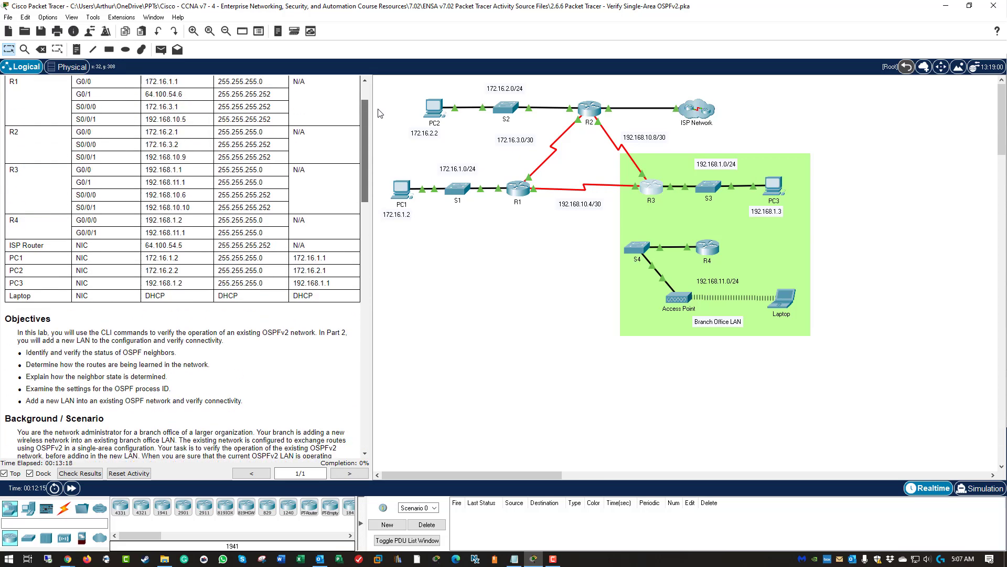
pyautogui.moveTo(364, 149); pyautogui.dragTo(360, 396)
pyautogui.click(773, 185)
pyautogui.click(403, 117)
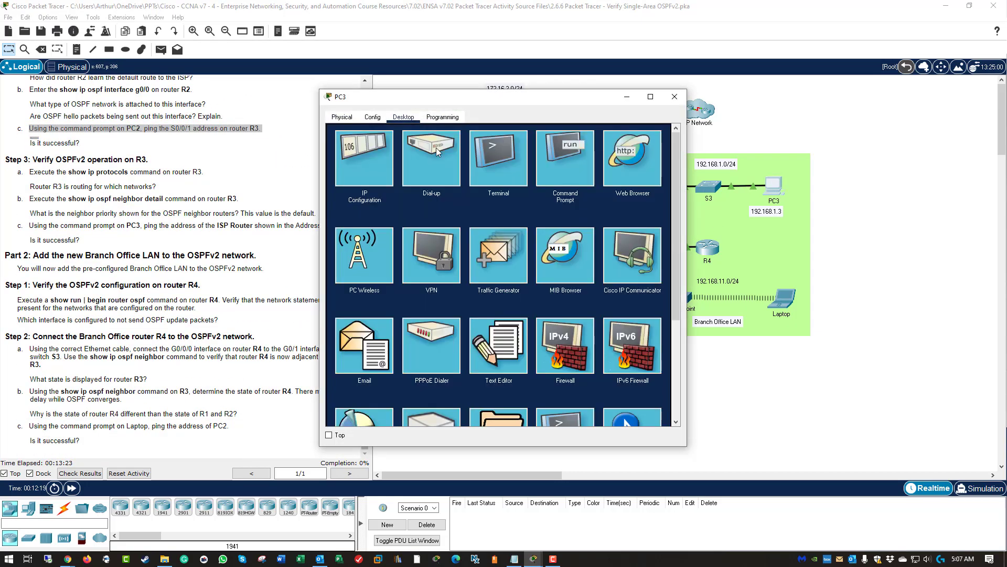
pyautogui.click(560, 168)
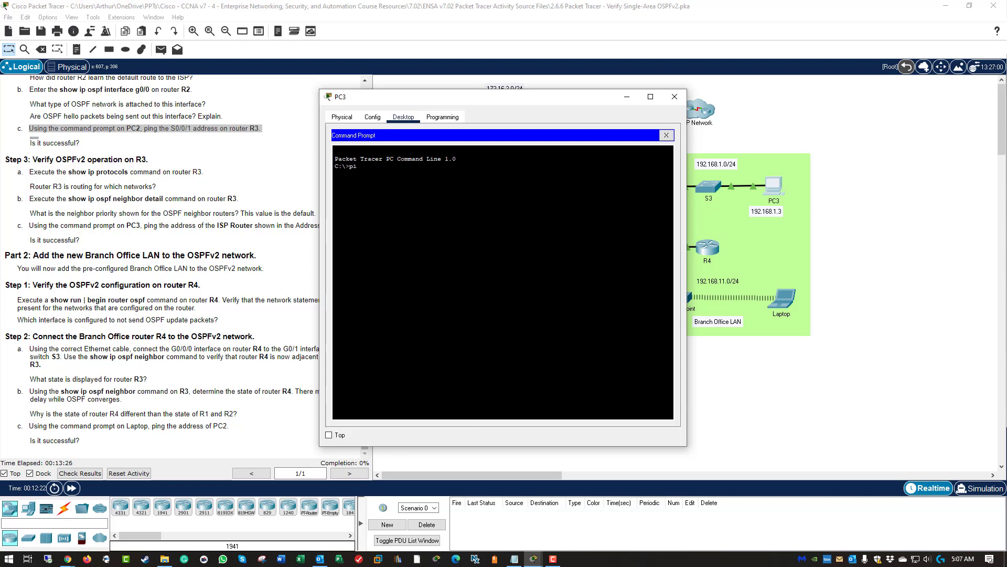
pyautogui.write('ping 64.100.54.5')
pyautogui.press('Return')
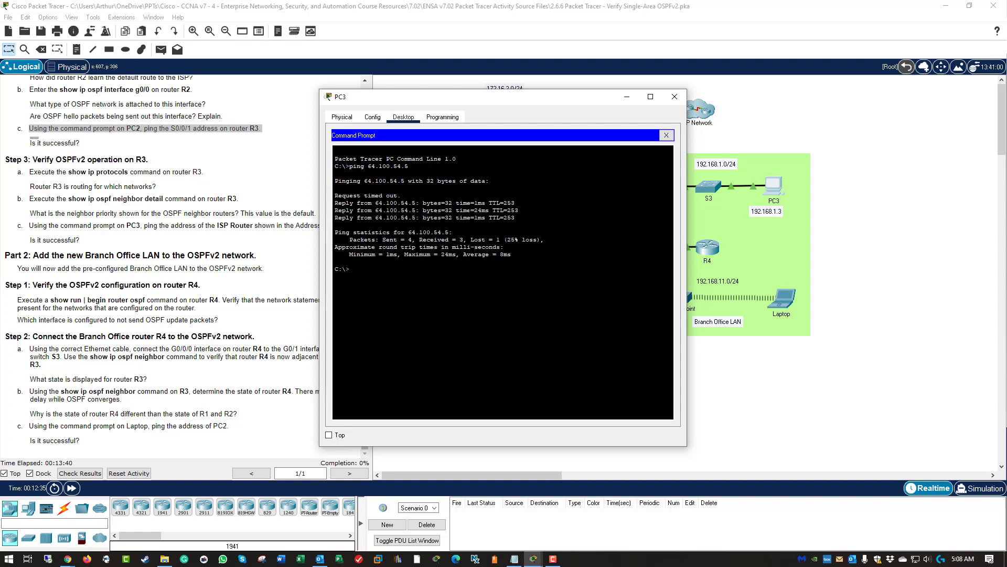
pyautogui.moveTo(529, 103); pyautogui.dragTo(220, 110)
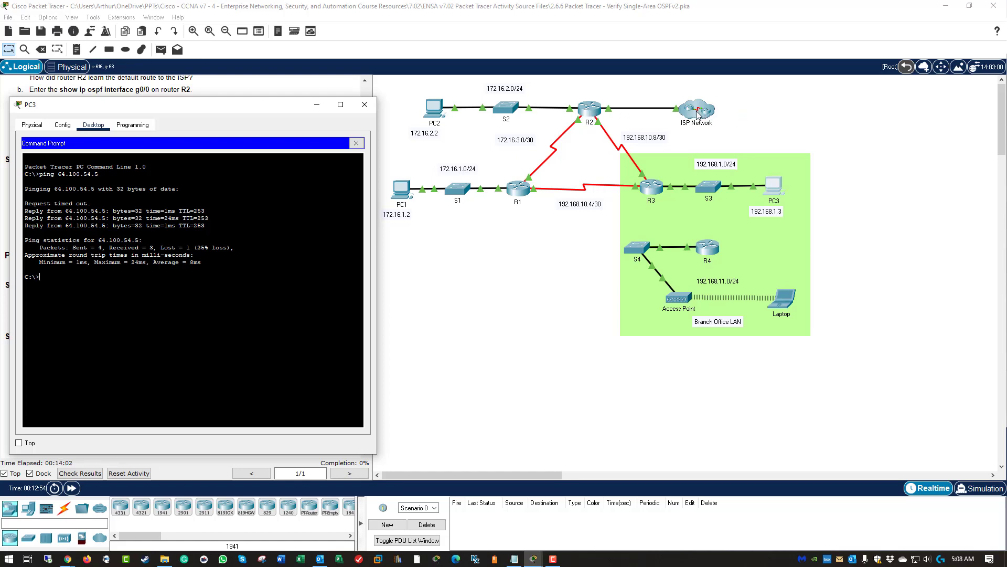
pyautogui.click(364, 104)
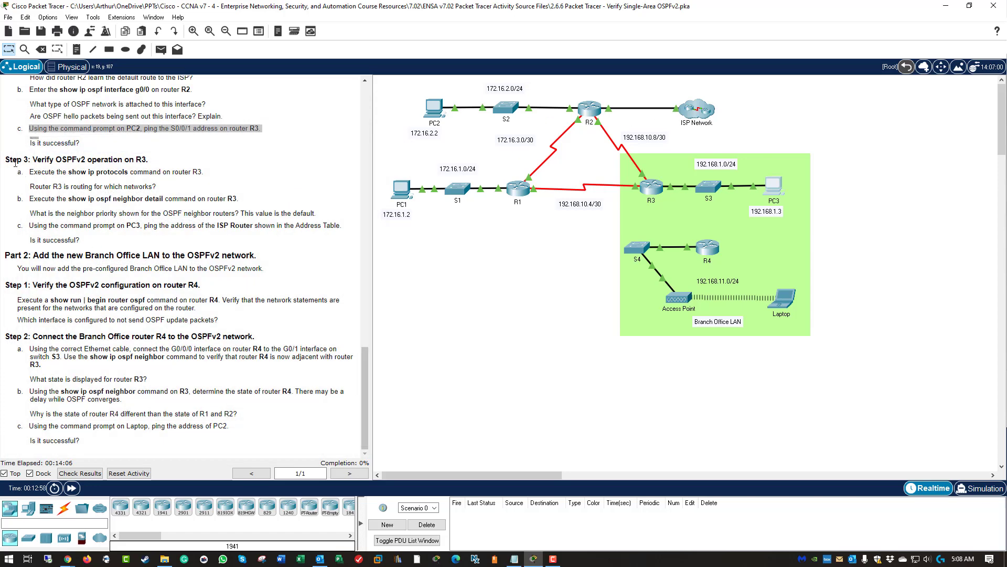
# - Select the Step 3 and Step 2a instruction text, then open R3's command line
pyautogui.moveTo(10, 159); pyautogui.dragTo(118, 236)
pyautogui.click(131, 243)
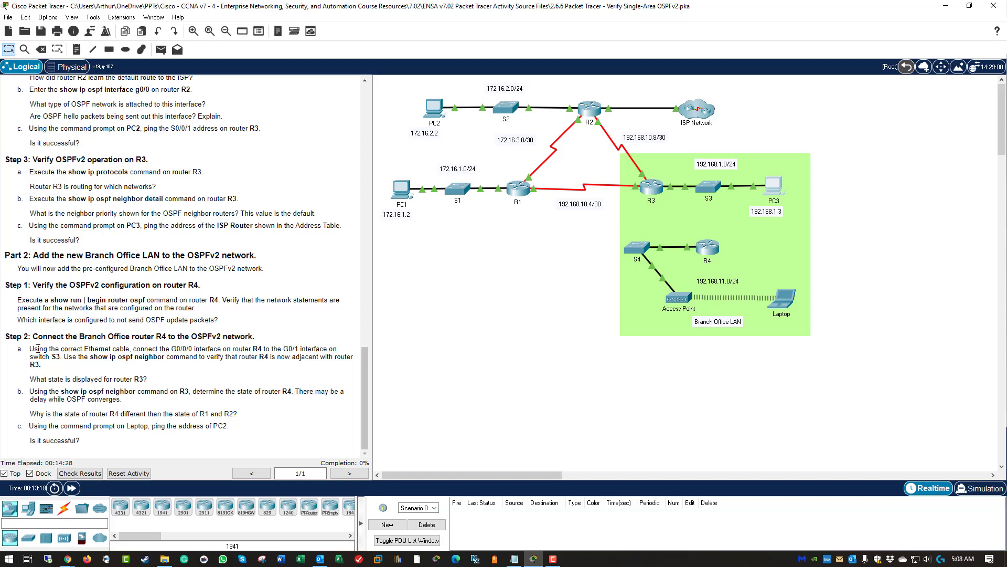
pyautogui.moveTo(29, 348); pyautogui.dragTo(94, 348)
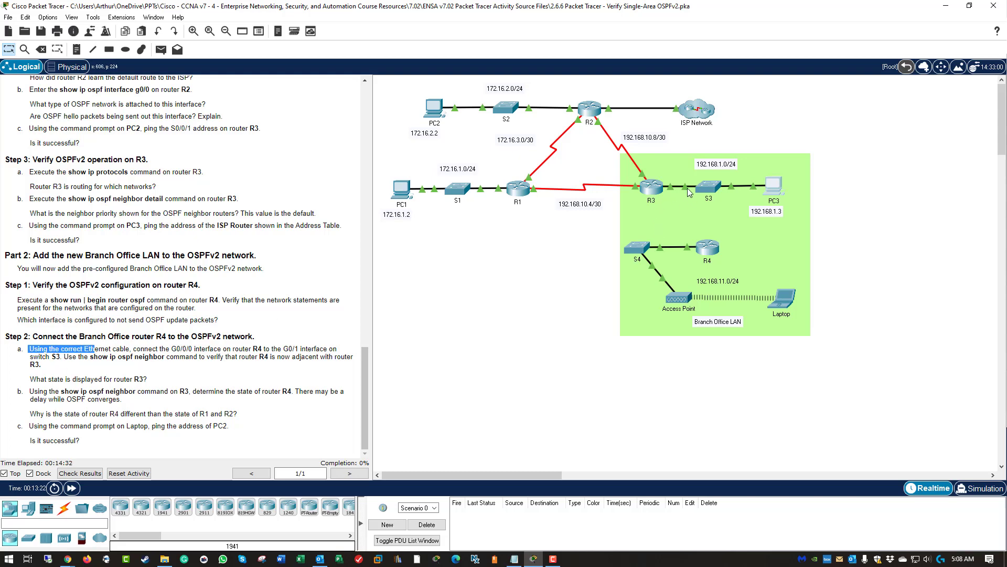
pyautogui.click(651, 187)
# - Display R3's running config from the OSPF section with show run | begin router ospf
pyautogui.click(506, 248)
pyautogui.press('Return')
pyautogui.press('Return')
pyautogui.press('Return')
pyautogui.press('Return')
pyautogui.press('Return')
pyautogui.press('Return')
pyautogui.press('Return')
pyautogui.press('Return')
pyautogui.write('show run')
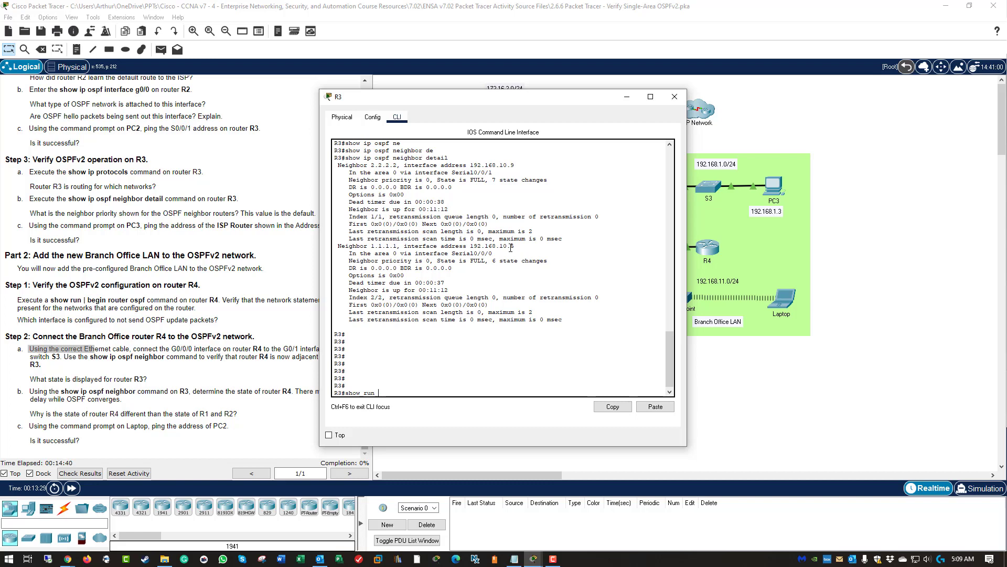
pyautogui.write(' |')
pyautogui.write('begin router ospf')
pyautogui.press('Return')
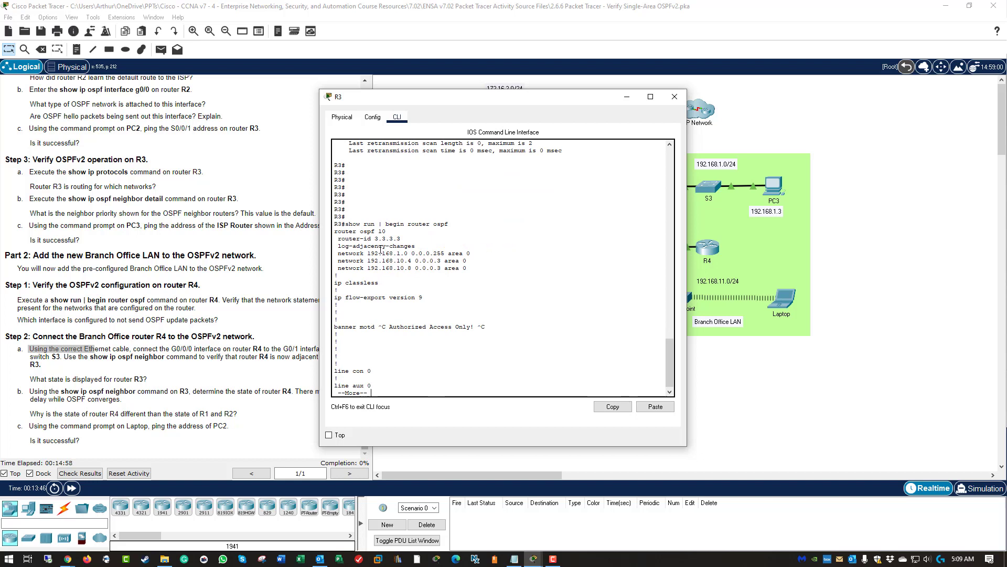
# - Highlight router ospf 10 and the 192.168.10.4 and 192.168.10.8 network lines, then close R3's window
pyautogui.moveTo(336, 232); pyautogui.dragTo(475, 270)
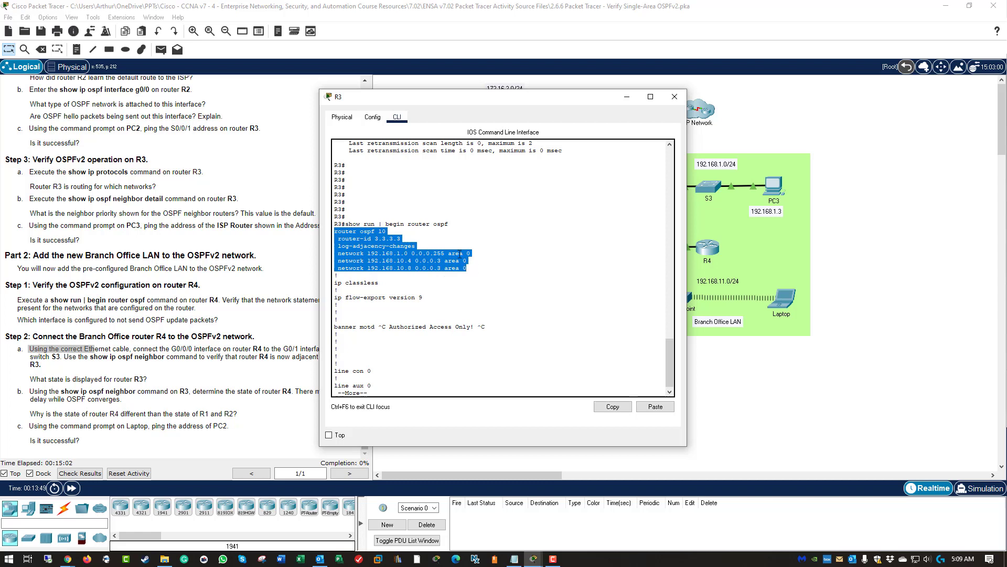
pyautogui.click(340, 234)
pyautogui.moveTo(334, 231); pyautogui.dragTo(395, 231)
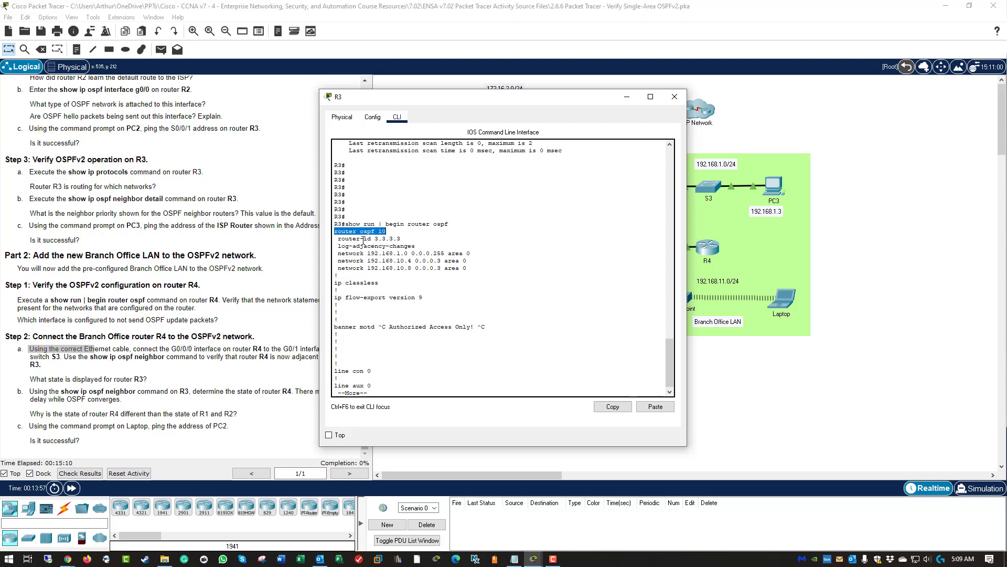
pyautogui.moveTo(472, 271); pyautogui.dragTo(324, 230)
pyautogui.click(472, 270)
pyautogui.moveTo(467, 268); pyautogui.dragTo(337, 263)
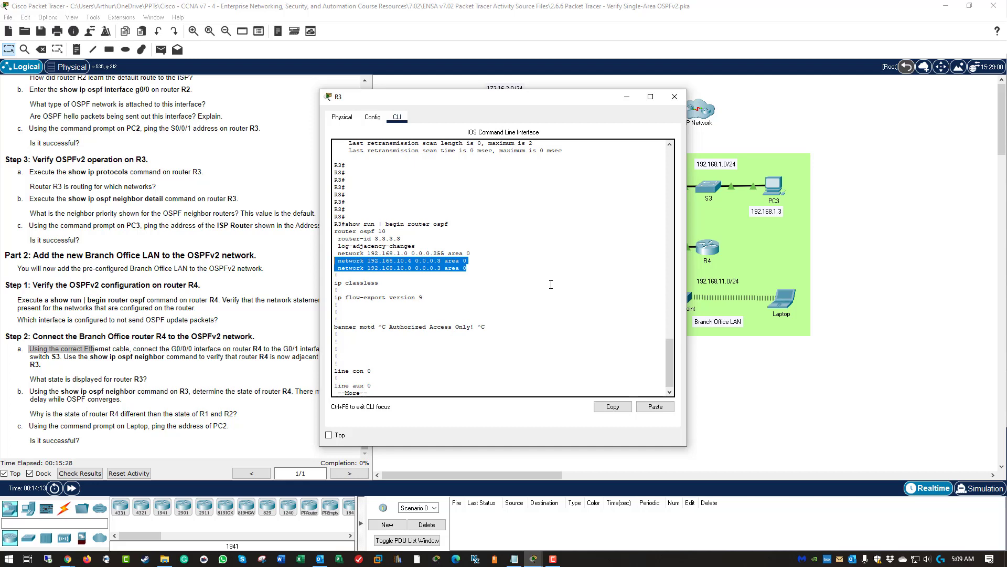
pyautogui.click(673, 95)
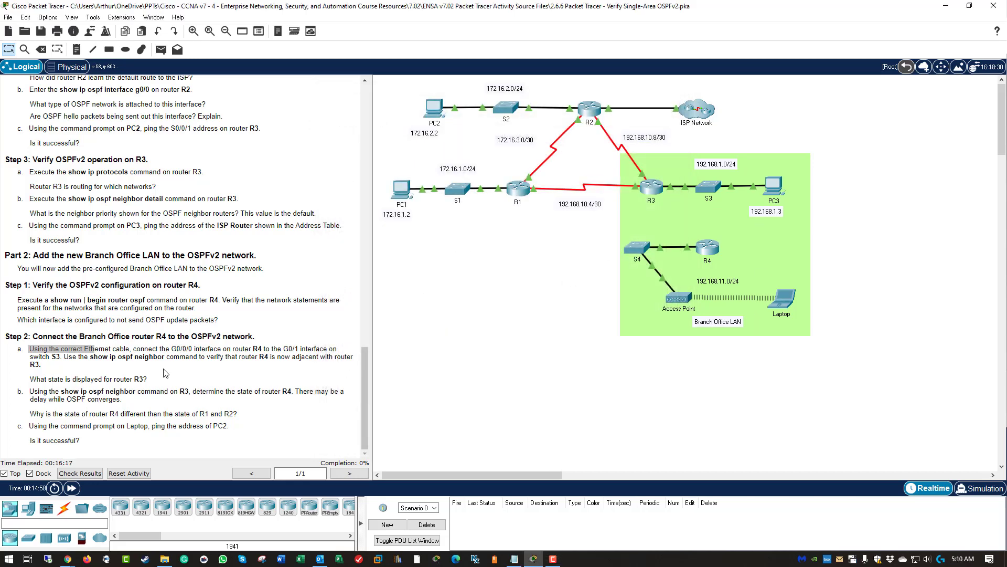
# - Cable R4's GigabitEthernet0/0/0 to S3's GigabitEthernet0/1 with a copper straight-through link
pyautogui.moveTo(38, 335); pyautogui.dragTo(120, 349)
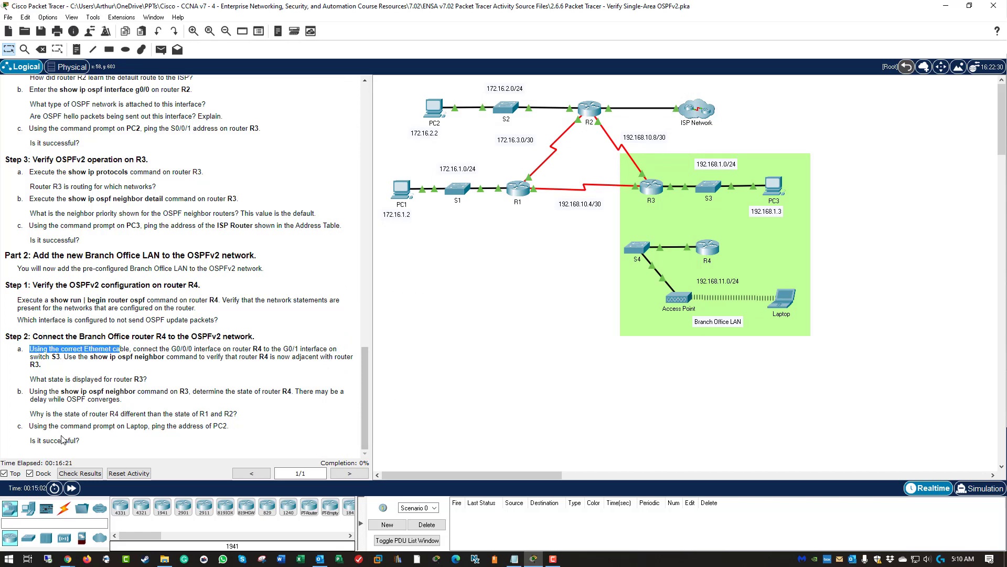
pyautogui.click(64, 507)
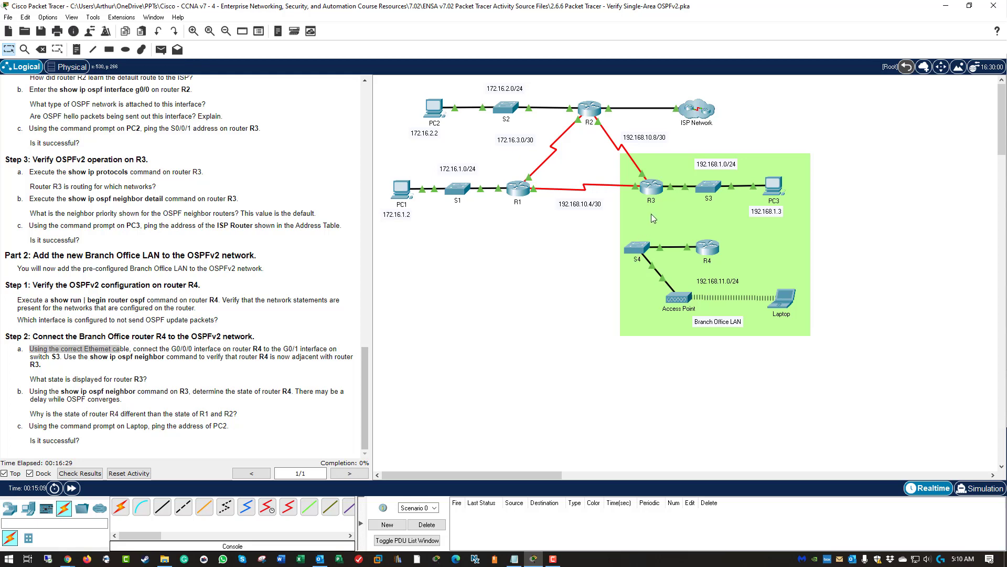
pyautogui.click(161, 517)
pyautogui.moveTo(639, 250)
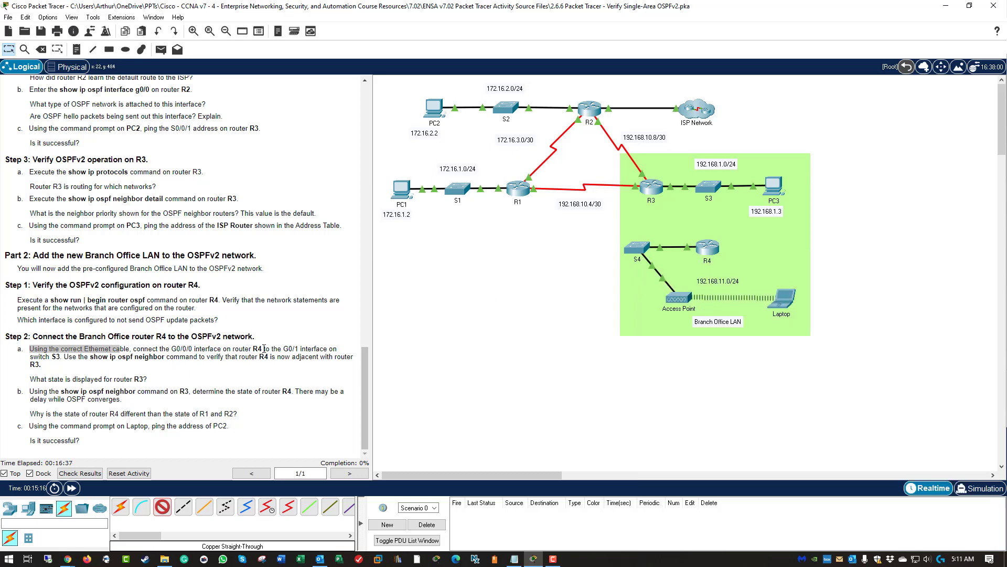
pyautogui.moveTo(659, 192)
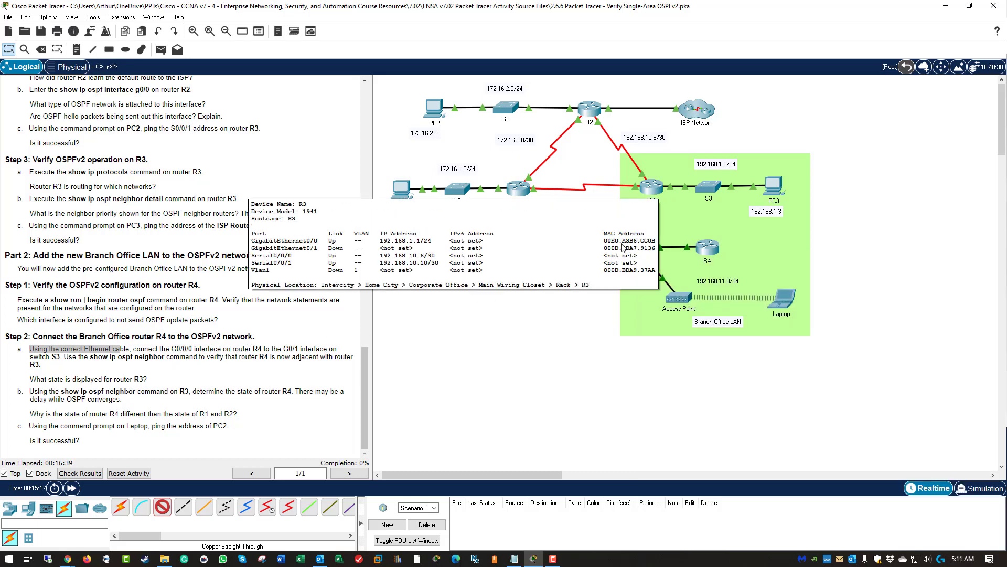
pyautogui.click(713, 247)
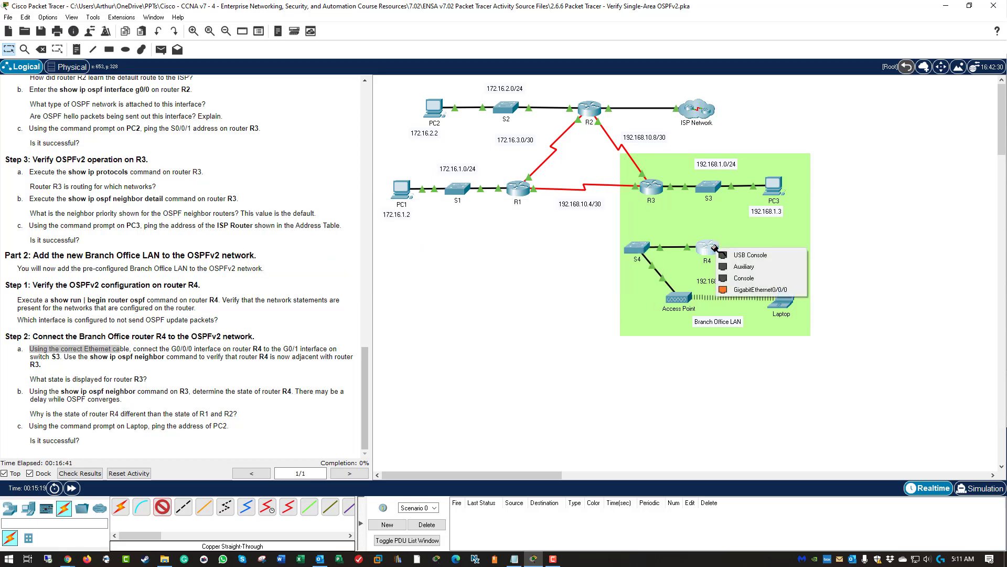
pyautogui.click(757, 289)
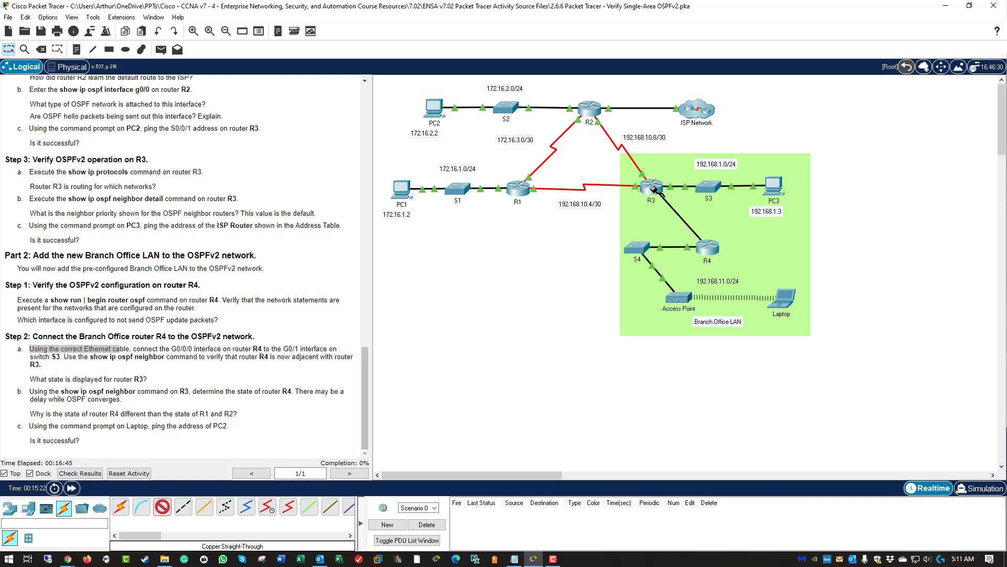
pyautogui.moveTo(654, 190)
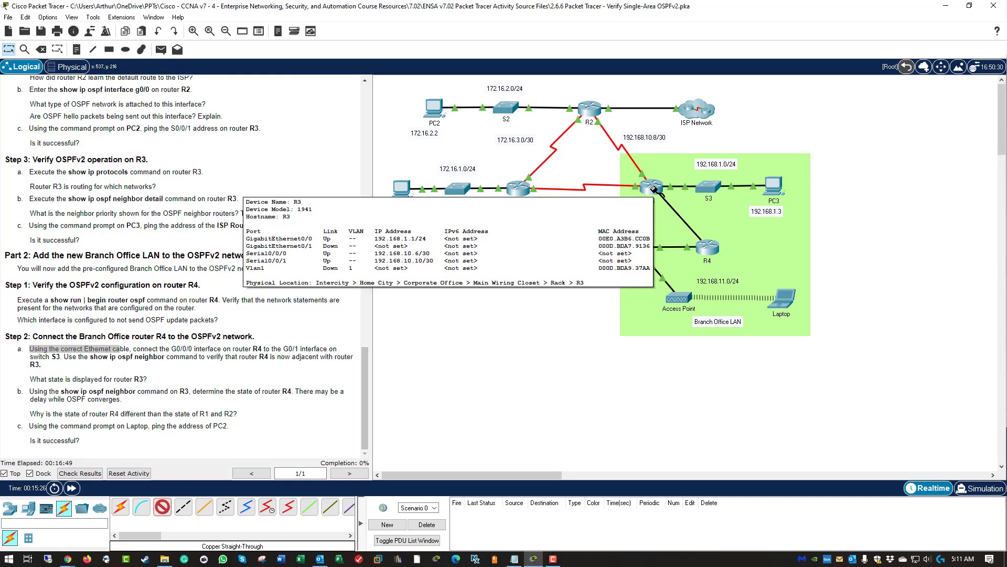
pyautogui.click(709, 190)
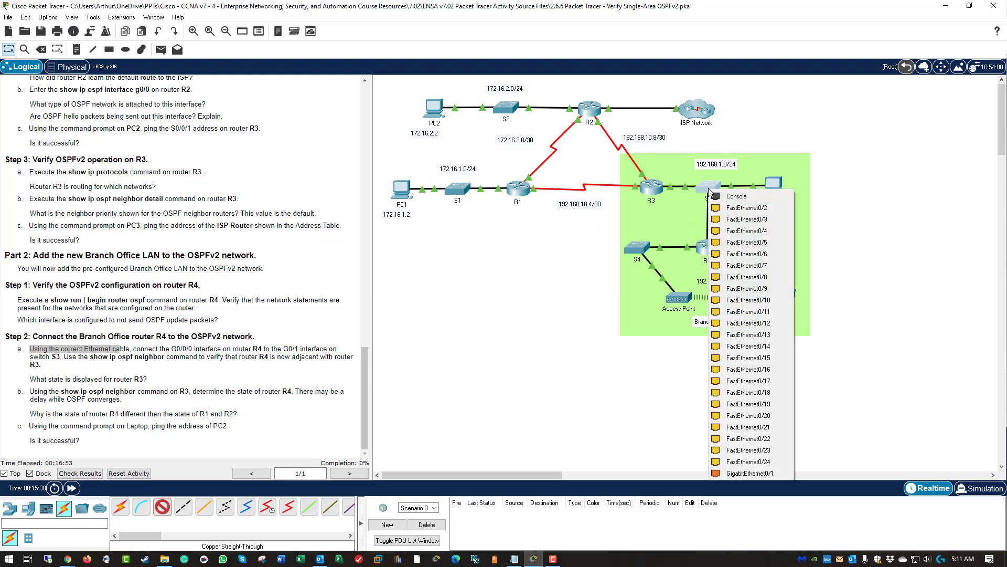
pyautogui.click(761, 473)
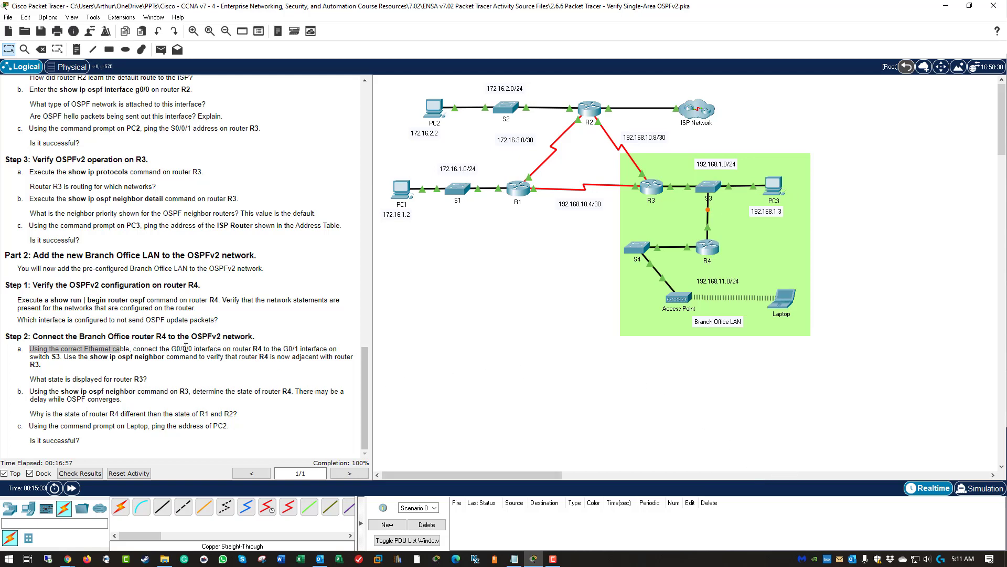
pyautogui.moveTo(166, 350); pyautogui.dragTo(62, 358)
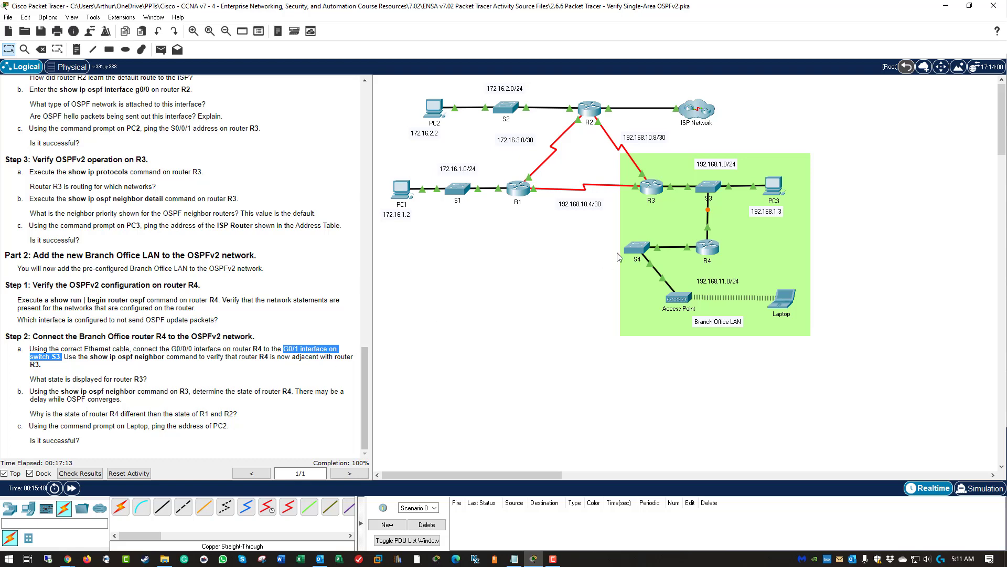
# - Reopen R3's CLI and run show ip ospf neighbor to view its neighbor table
pyautogui.click(655, 188)
pyautogui.click(543, 307)
pyautogui.press('space')
pyautogui.press('Return')
pyautogui.press('Return')
pyautogui.press('Return')
pyautogui.press('Return')
pyautogui.press('Return')
pyautogui.press('Return')
pyautogui.press('Return')
pyautogui.press('Return')
pyautogui.press('Return')
pyautogui.press('Return')
pyautogui.press('Return')
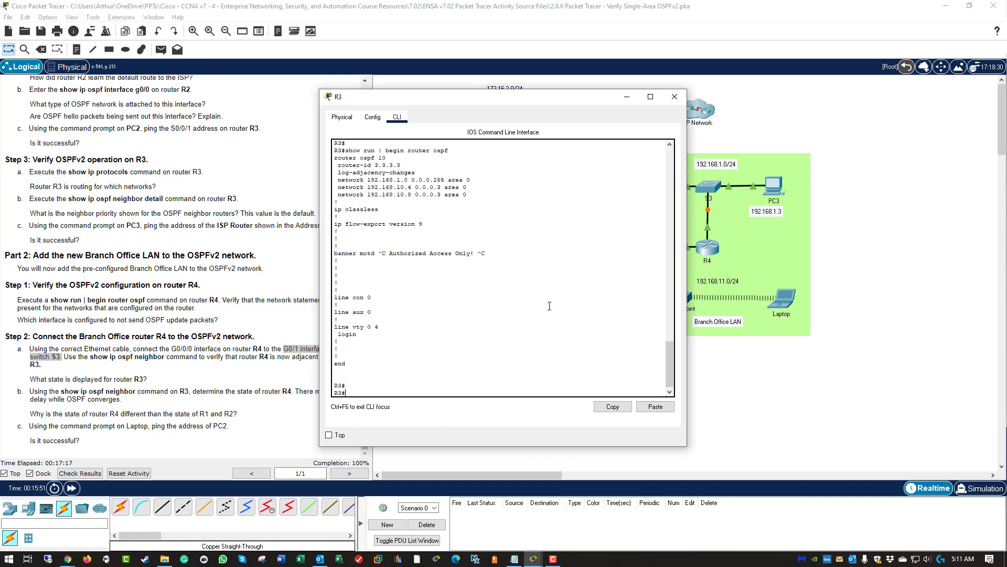
pyautogui.press('Return')
pyautogui.press('Return')
pyautogui.press('Return')
pyautogui.press('Return')
pyautogui.press('Return')
pyautogui.press('Return')
pyautogui.press('Return')
pyautogui.press('Return')
pyautogui.press('Return')
pyautogui.press('Return')
pyautogui.press('Return')
pyautogui.press('Return')
pyautogui.press('Return')
pyautogui.press('Return')
pyautogui.press('Return')
pyautogui.press('Return')
pyautogui.press('Return')
pyautogui.press('Return')
pyautogui.press('Return')
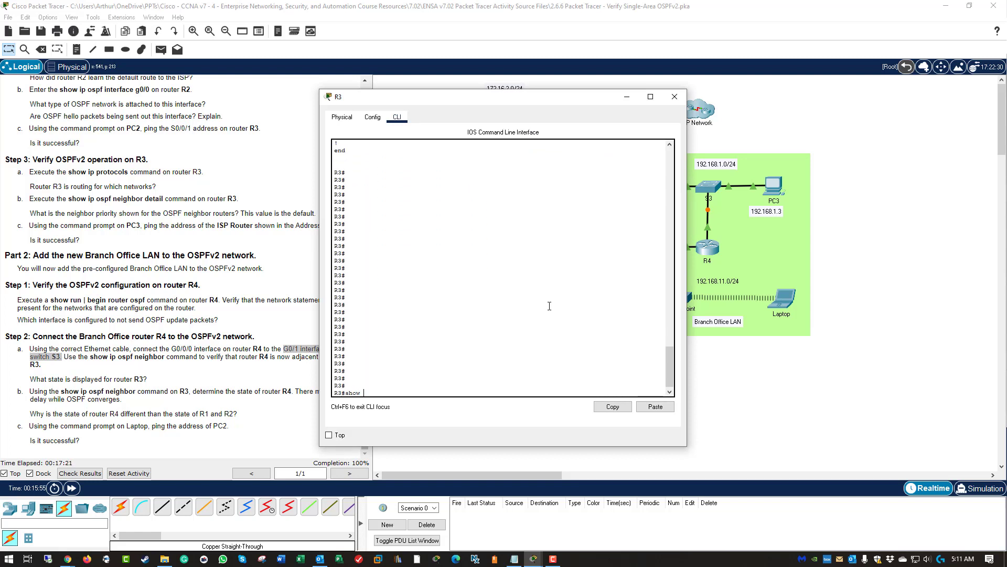
pyautogui.write('show ip osp')
pyautogui.press('Tab')
pyautogui.write('ne')
pyautogui.press('Tab')
pyautogui.press('Return')
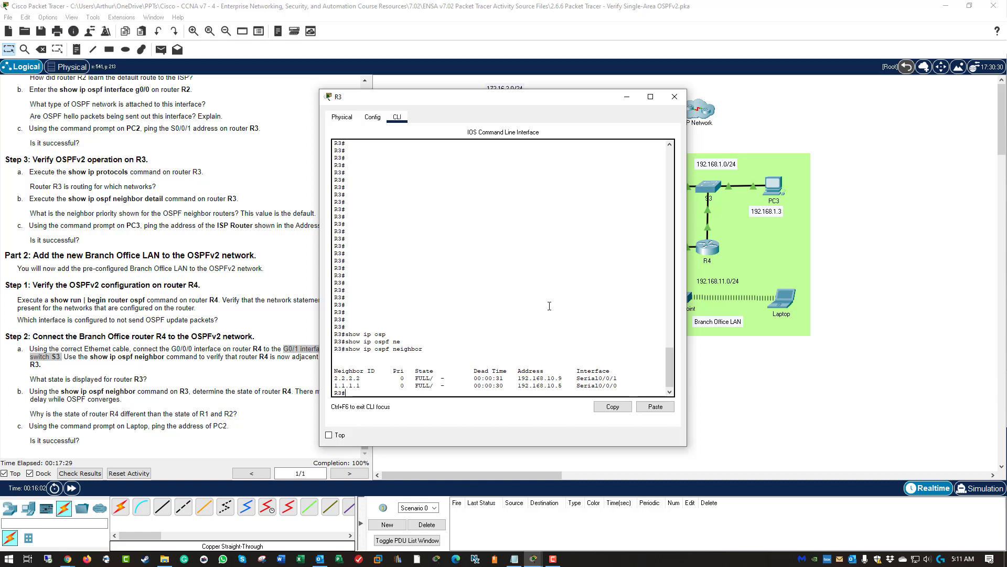
pyautogui.moveTo(433, 106); pyautogui.dragTo(502, 109)
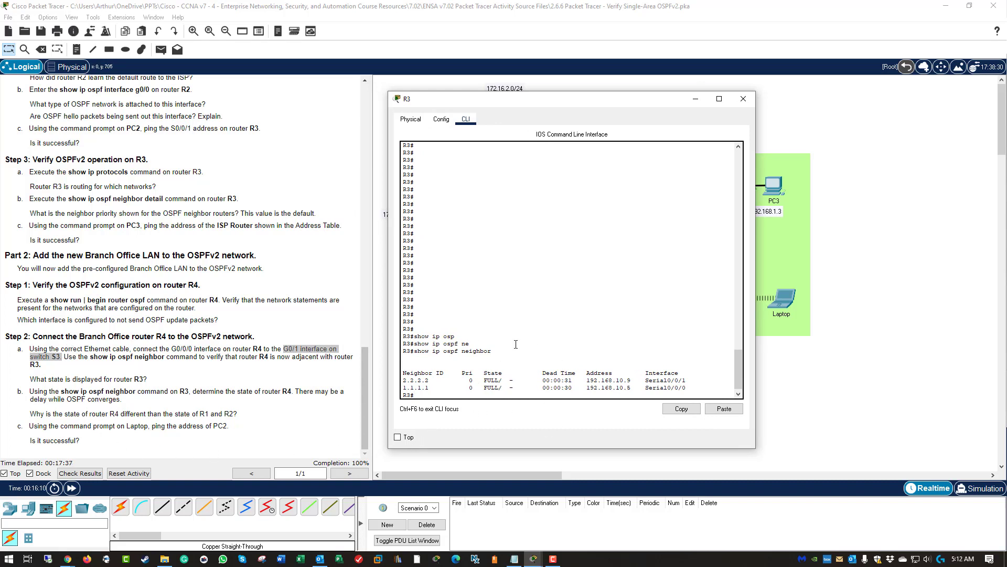
# - Rerun the neighbor check until R4 (4.4.4.4) moves from INIT to FULL/BDR, and highlight that row
pyautogui.press('Up')
pyautogui.press('Return')
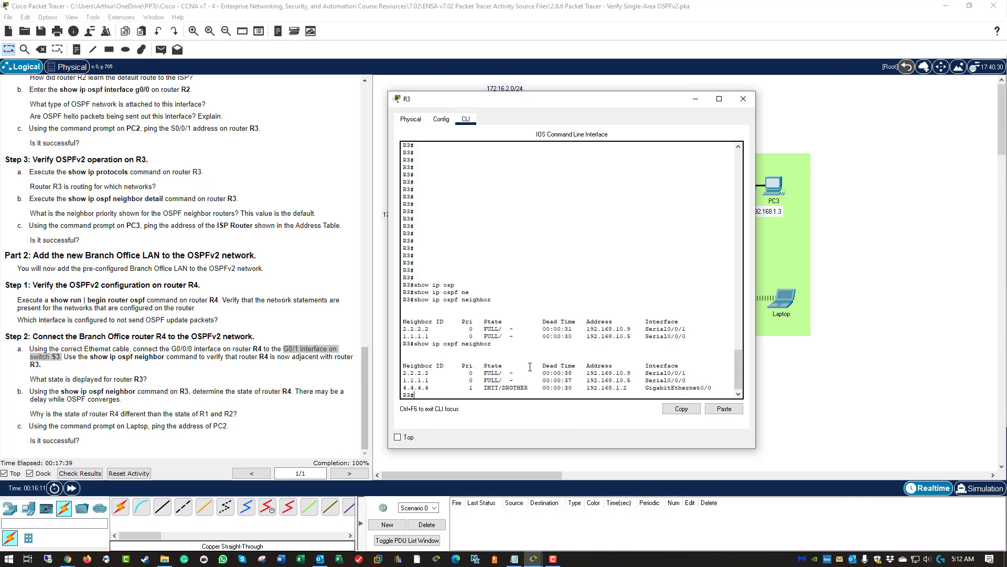
pyautogui.doubleClick(490, 387)
pyautogui.click(508, 390)
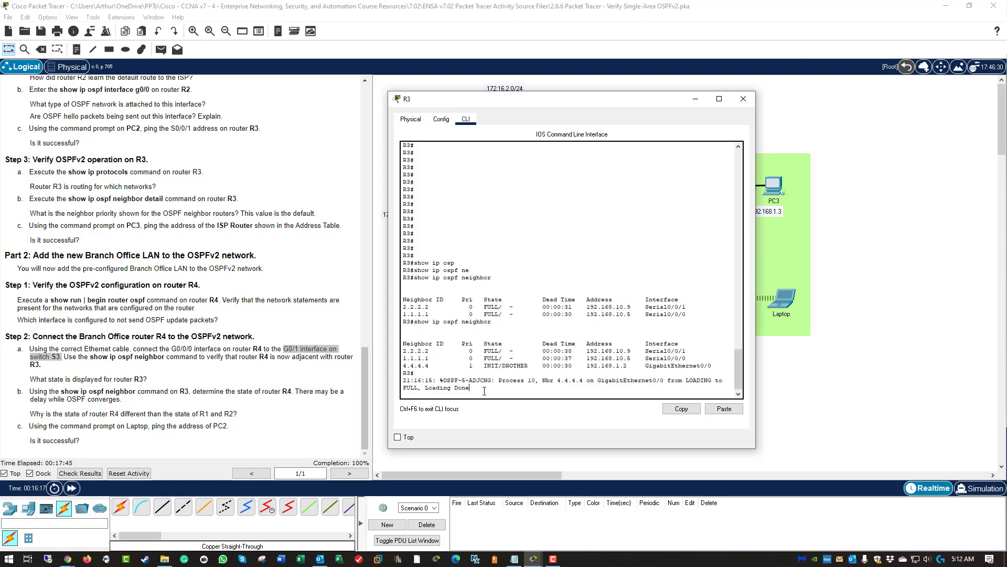
pyautogui.press('Return')
pyautogui.press('Return')
pyautogui.press('Up')
pyautogui.press('Return')
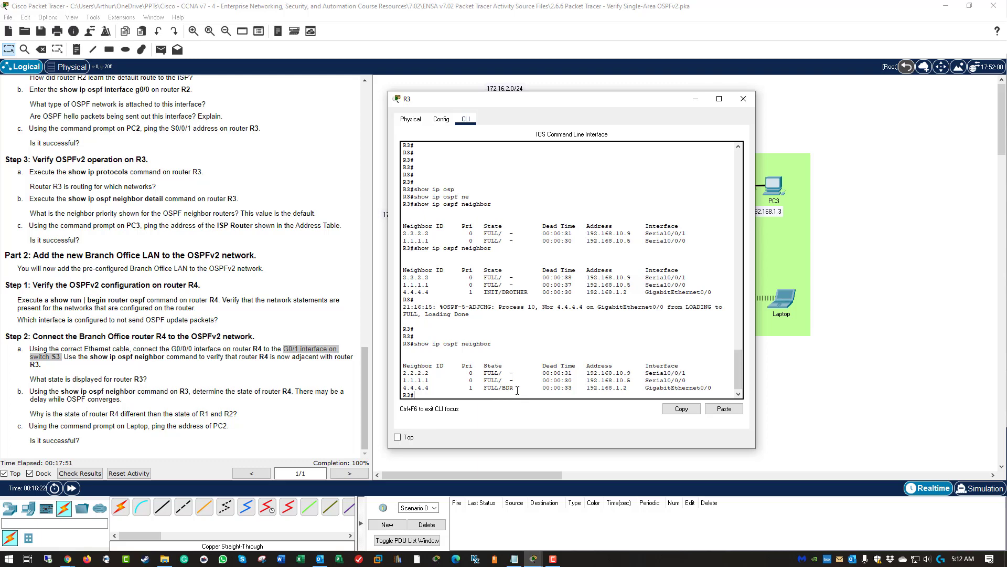
pyautogui.press('Return')
pyautogui.press('Up')
pyautogui.press('Return')
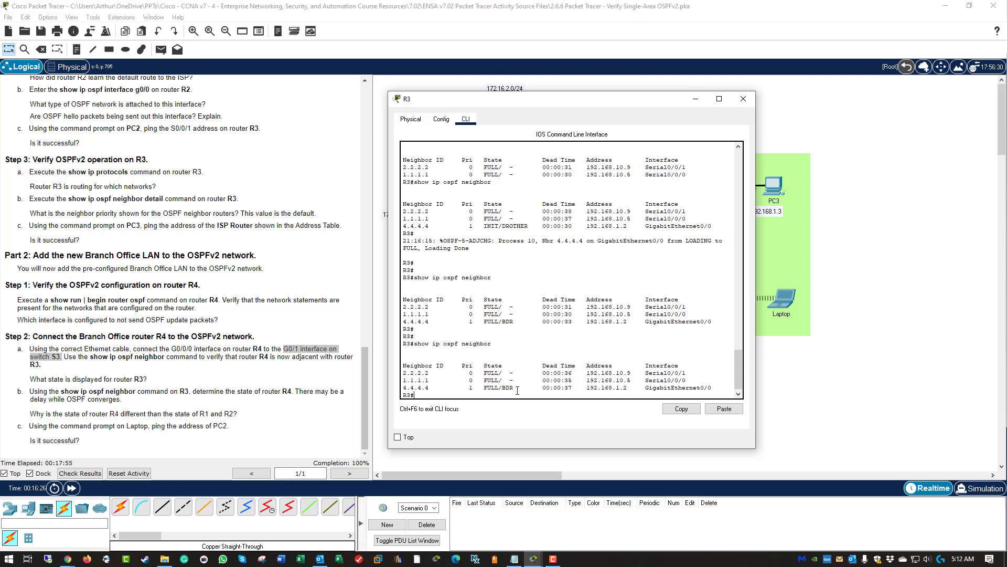
pyautogui.press('Up')
pyautogui.press('Return')
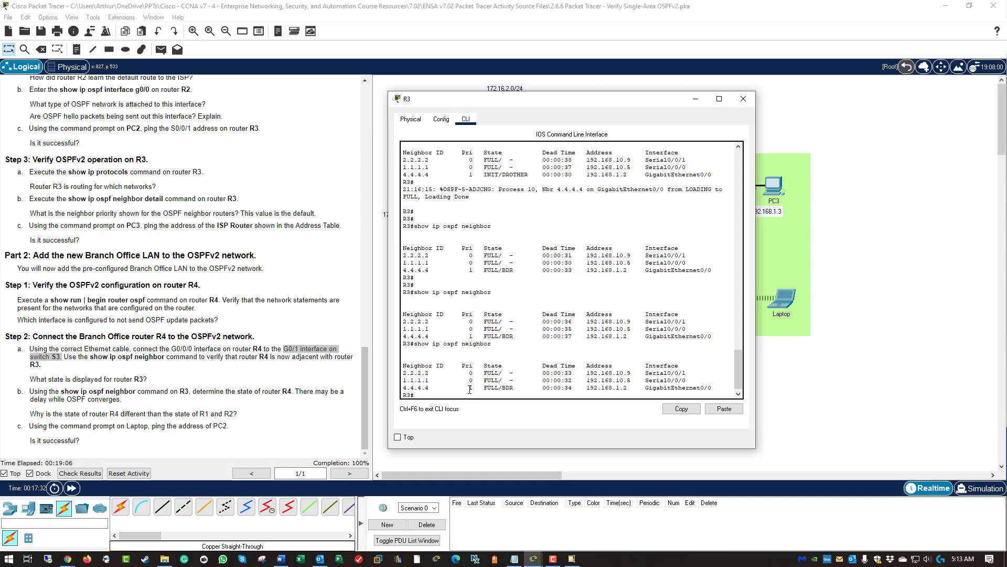
pyautogui.press('Return')
pyautogui.press('Return')
pyautogui.press('Return')
pyautogui.press('Return')
pyautogui.press('Return')
pyautogui.press('Return')
pyautogui.press('Return')
pyautogui.press('Up')
pyautogui.press('Return')
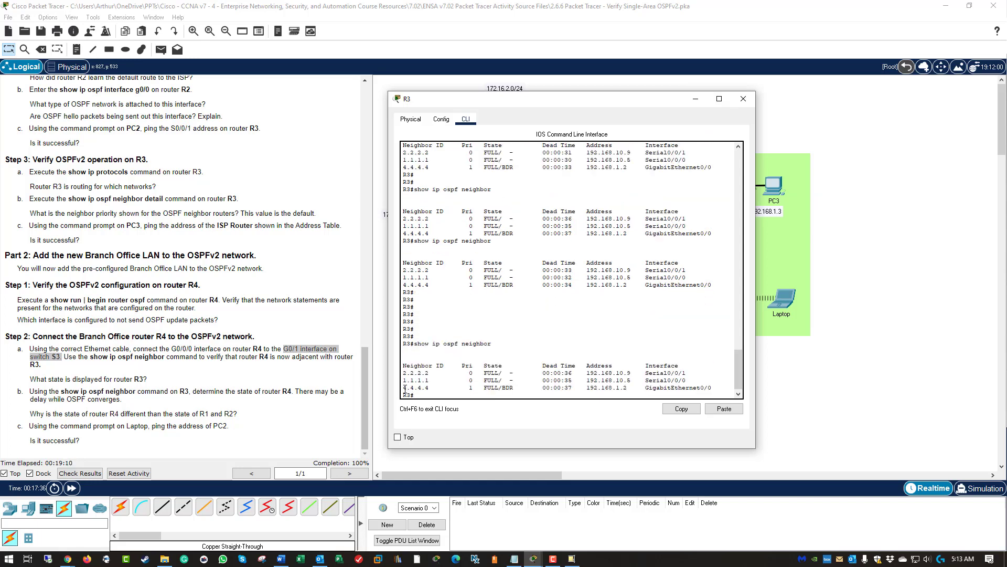
pyautogui.moveTo(403, 389); pyautogui.dragTo(523, 387)
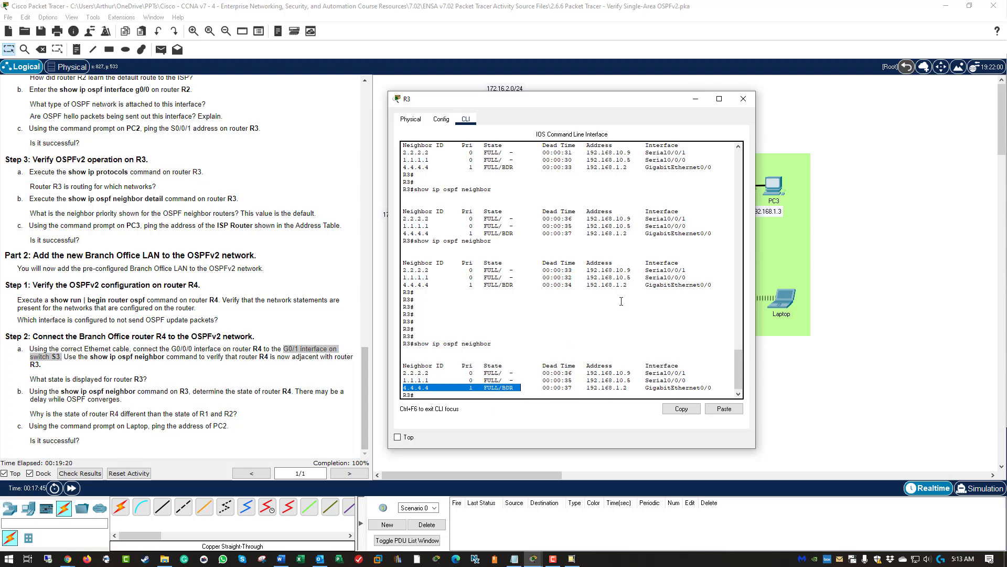
# - Run show ip ospf interface g0/0 on R3 and highlight its BROADCAST network type
pyautogui.click(564, 310)
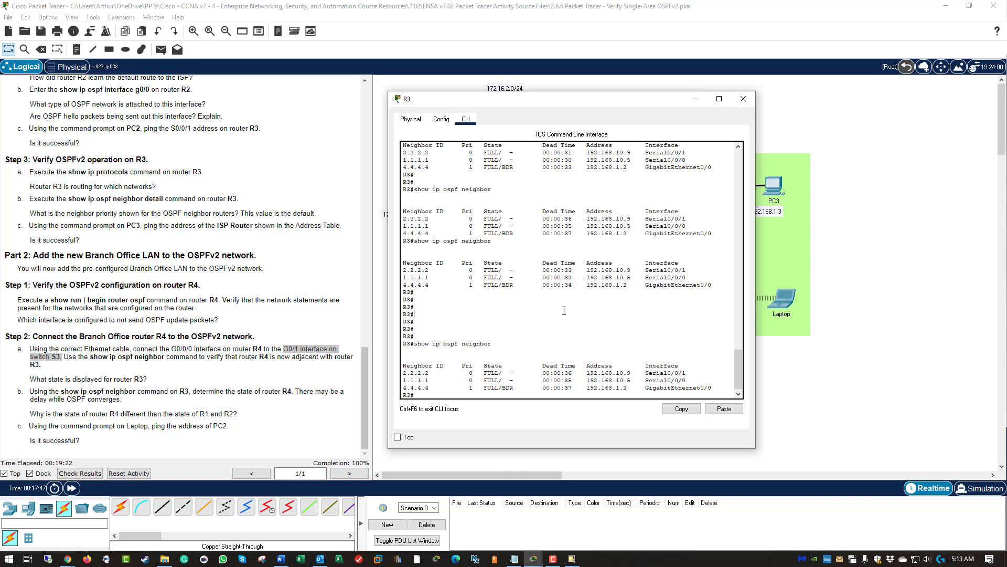
pyautogui.press('Return')
pyautogui.press('Return')
pyautogui.press('Return')
pyautogui.press('Return')
pyautogui.press('Return')
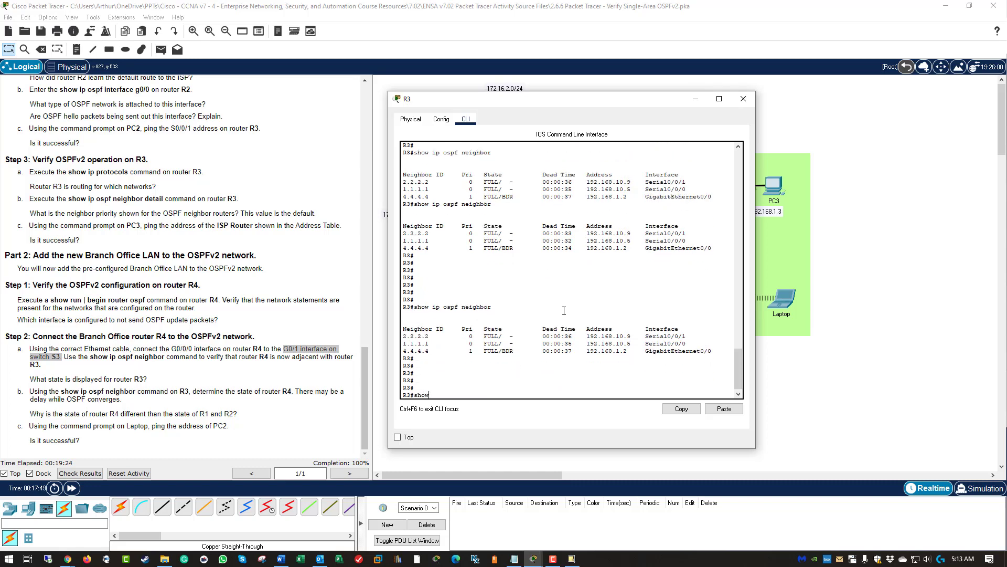
pyautogui.write('ip o')
pyautogui.write('s')
pyautogui.press('Tab')
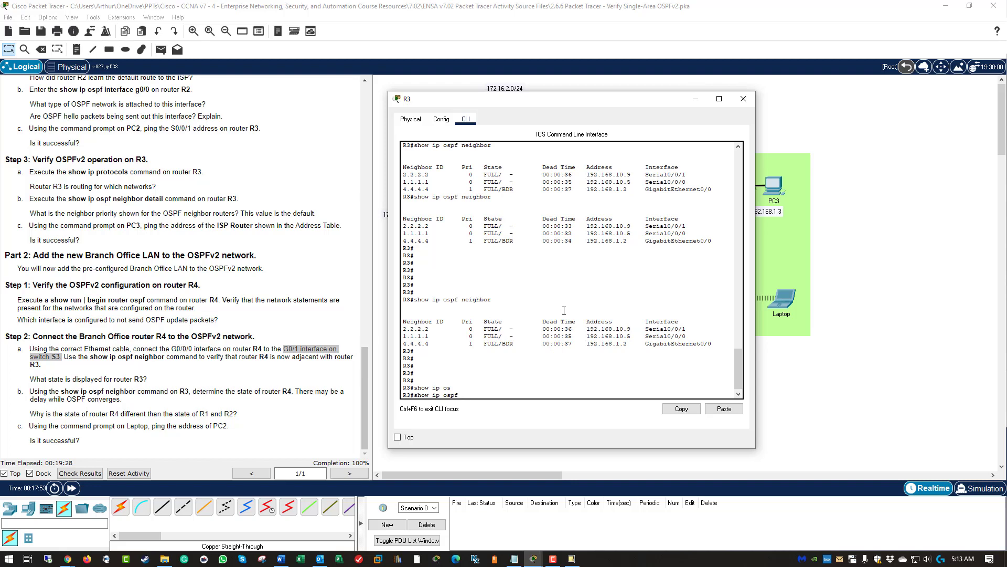
pyautogui.write('int')
pyautogui.press('Tab')
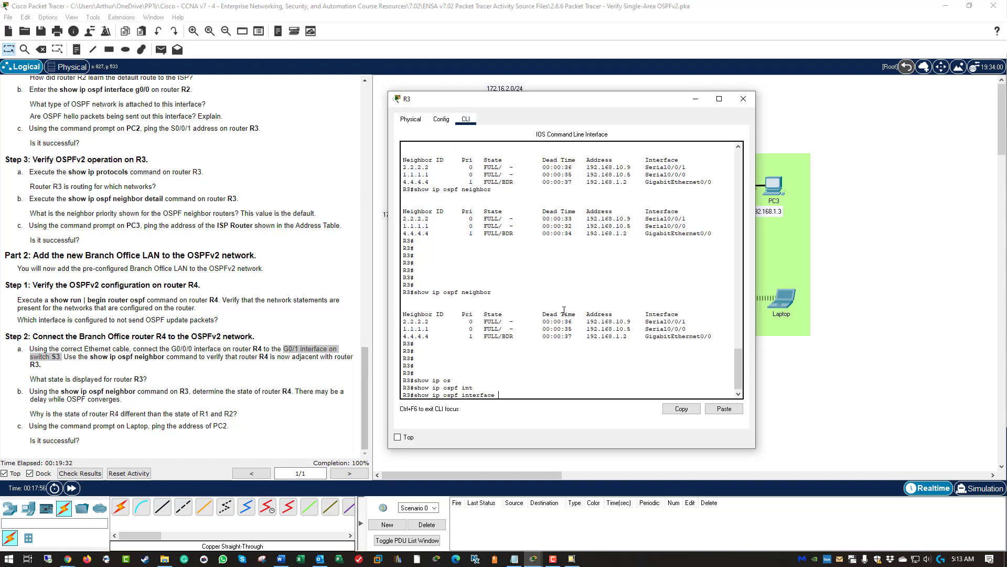
pyautogui.write('g0/0')
pyautogui.press('Return')
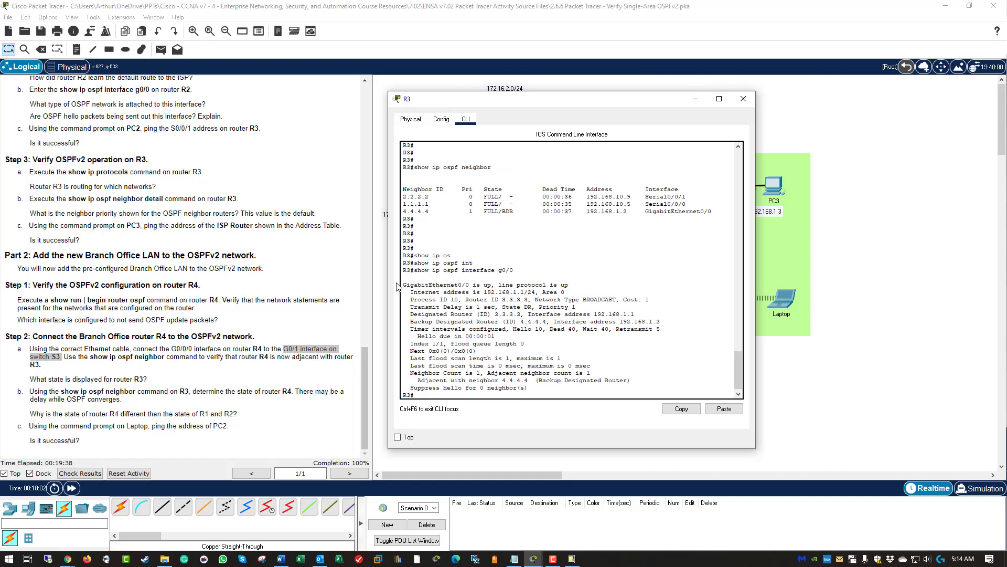
pyautogui.doubleClick(599, 299)
# - List OSPF details for all R3 interfaces, highlighting the Serial entries and GigabitEthernet0/0's adjacency with BDR 4.4.4.4
pyautogui.press('Return')
pyautogui.press('Return')
pyautogui.press('Return')
pyautogui.press('Return')
pyautogui.press('Return')
pyautogui.press('Return')
pyautogui.press('Return')
pyautogui.press('Return')
pyautogui.press('Return')
pyautogui.press('Return')
pyautogui.press('Return')
pyautogui.press('Return')
pyautogui.press('Return')
pyautogui.press('Return')
pyautogui.press('Return')
pyautogui.press('Return')
pyautogui.press('Return')
pyautogui.press('Return')
pyautogui.press('Return')
pyautogui.press('Return')
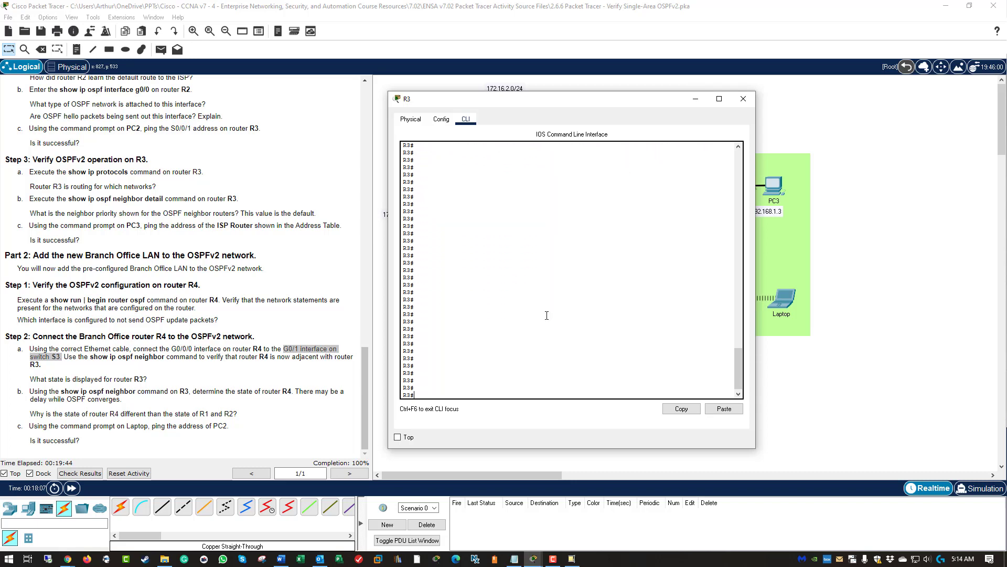
pyautogui.press('Up')
pyautogui.press('Return')
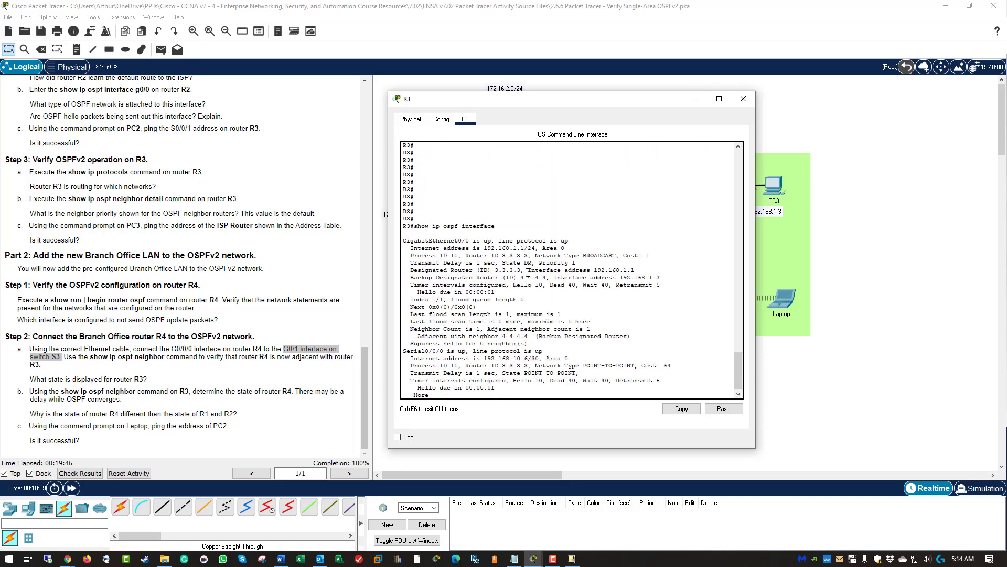
pyautogui.press('space')
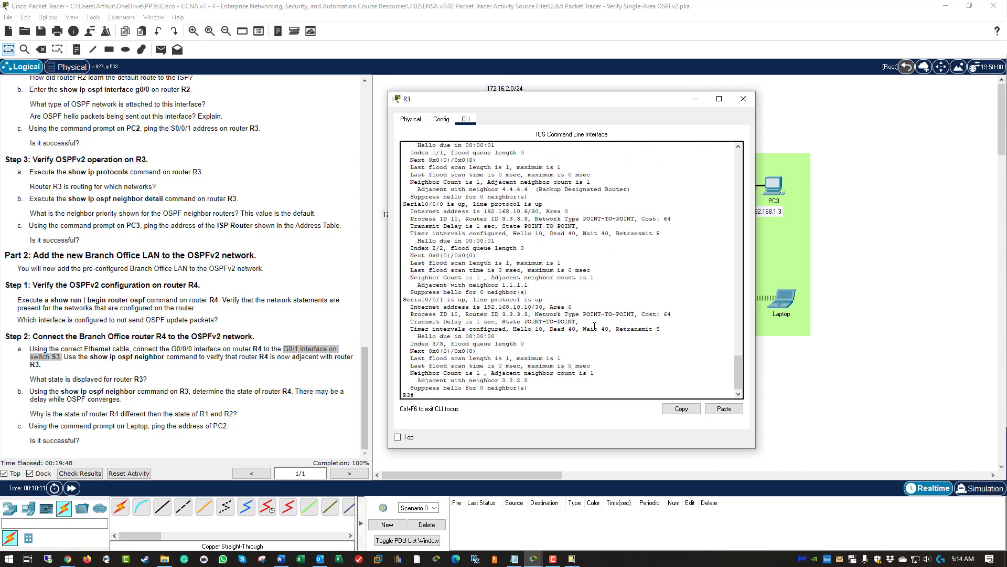
pyautogui.moveTo(404, 300); pyautogui.dragTo(623, 308)
pyautogui.moveTo(673, 218); pyautogui.dragTo(401, 197)
pyautogui.scroll(1, 465, 229)
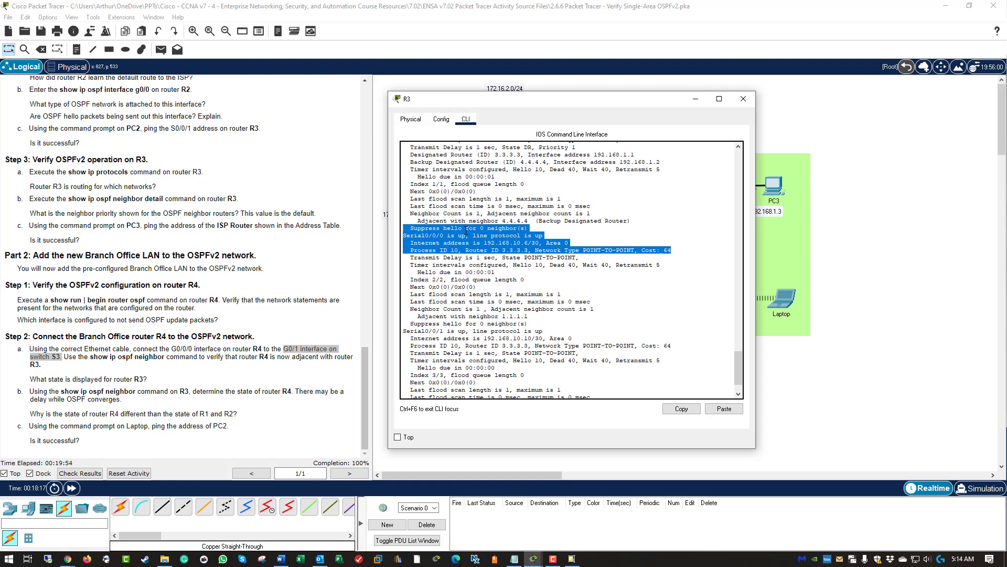
pyautogui.scroll(1, 466, 231)
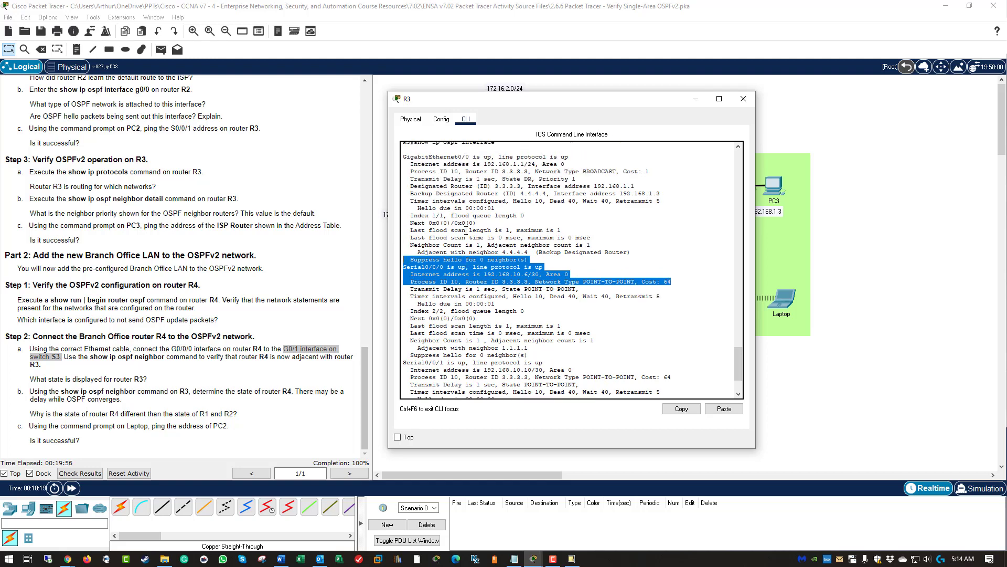
pyautogui.scroll(1, 466, 231)
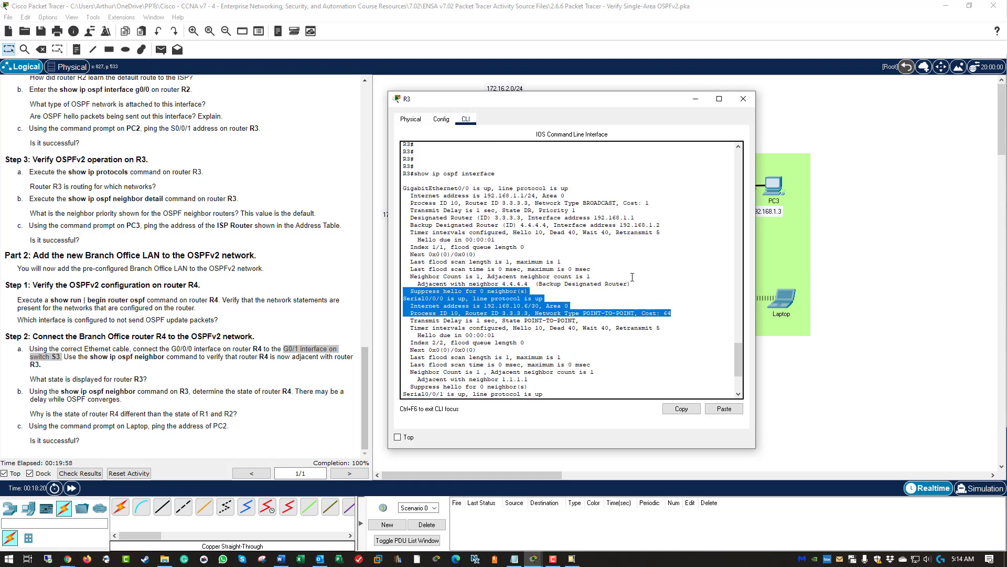
pyautogui.moveTo(631, 284); pyautogui.dragTo(396, 190)
pyautogui.click(502, 225)
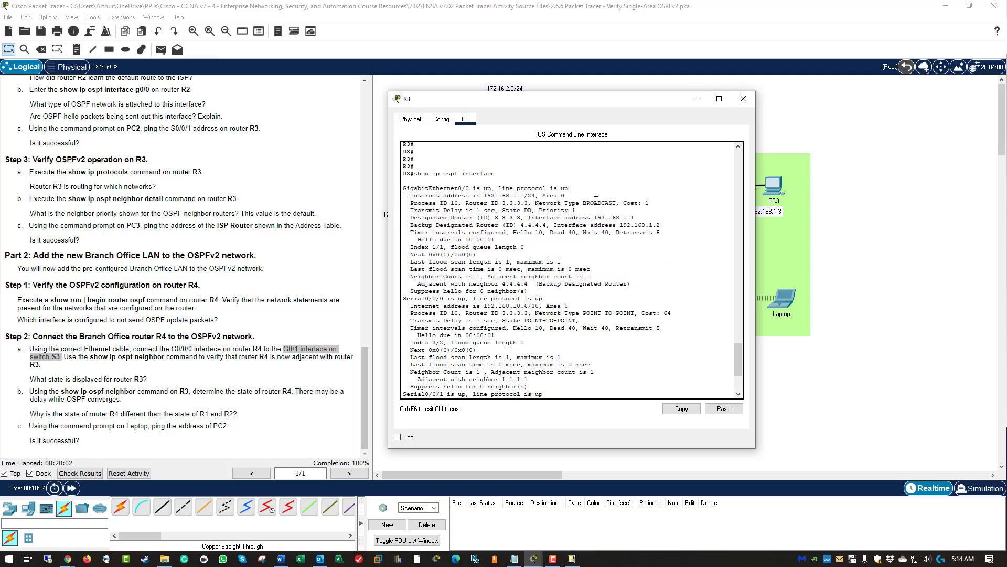
pyautogui.doubleClick(597, 202)
pyautogui.moveTo(414, 283); pyautogui.dragTo(544, 285)
pyautogui.click(545, 285)
pyautogui.doubleClick(604, 204)
# - Close R3's window and open the Laptop's Command Prompt, dismissing the locked-notes warning
pyautogui.click(744, 99)
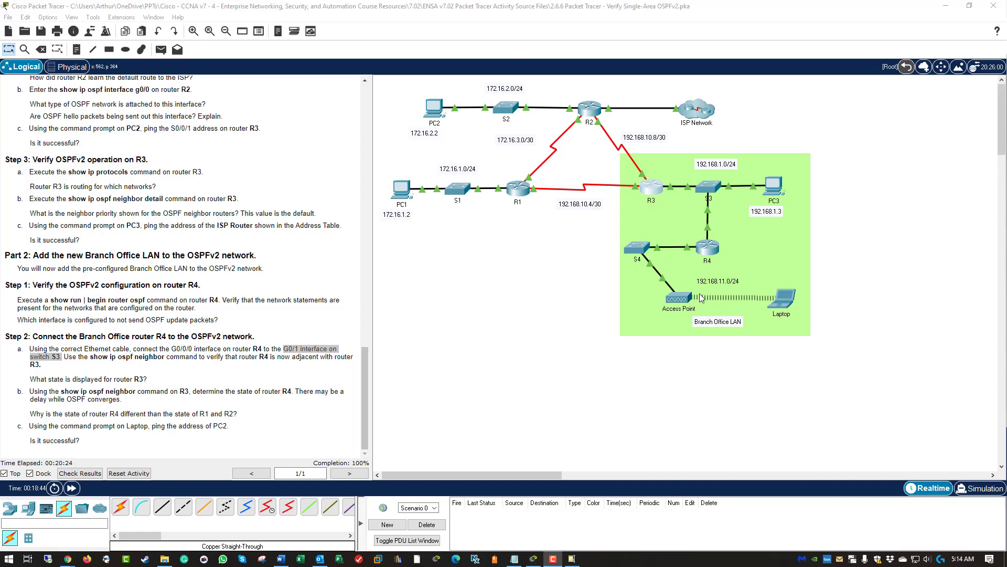
pyautogui.click(774, 310)
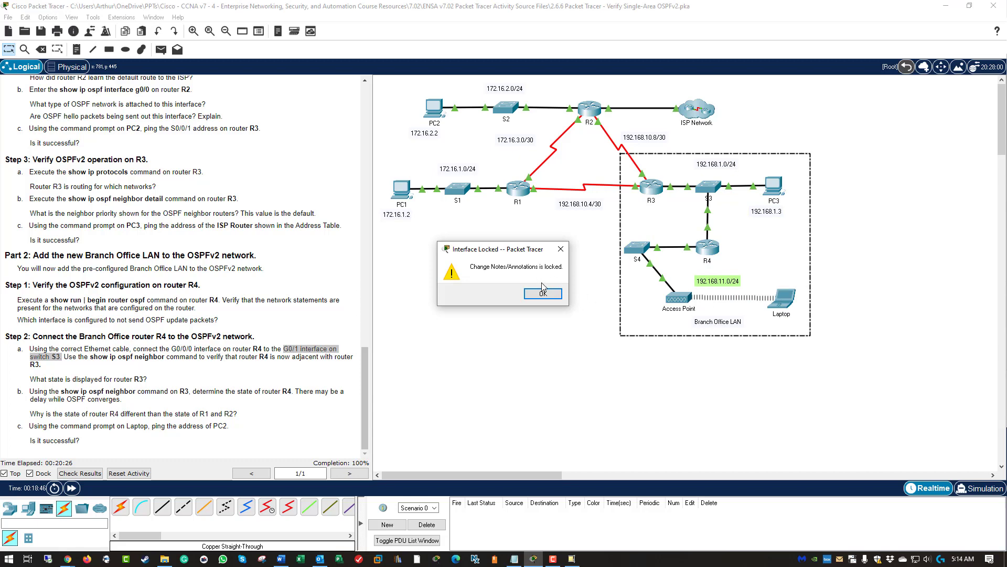
pyautogui.click(544, 293)
pyautogui.click(775, 308)
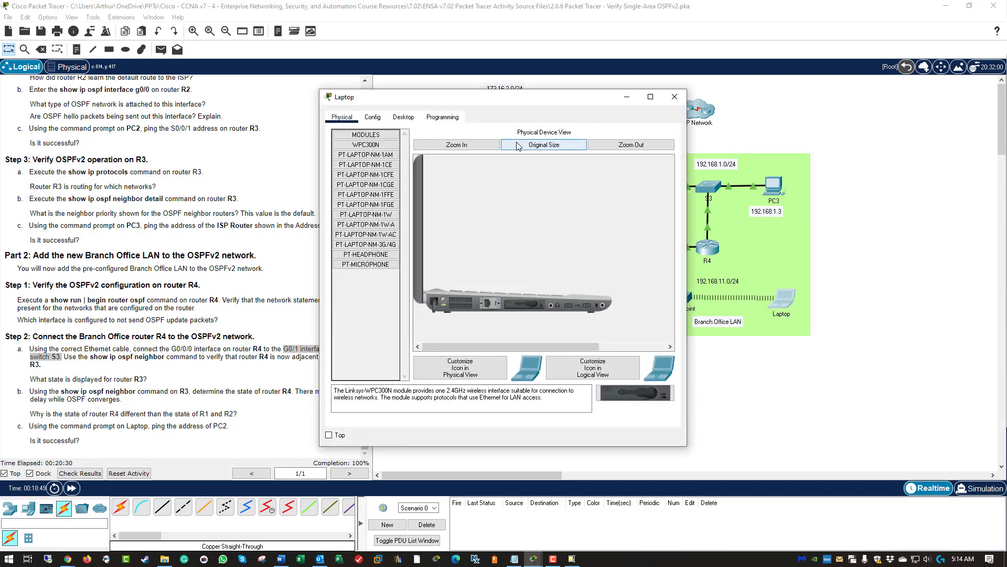
pyautogui.click(403, 117)
pyautogui.click(534, 165)
# - Ping PC2 at 172.16.2.2 from the Laptop, receiving four replies with 0% loss
pyautogui.moveTo(541, 100); pyautogui.dragTo(612, 159)
pyautogui.write('ping 17')
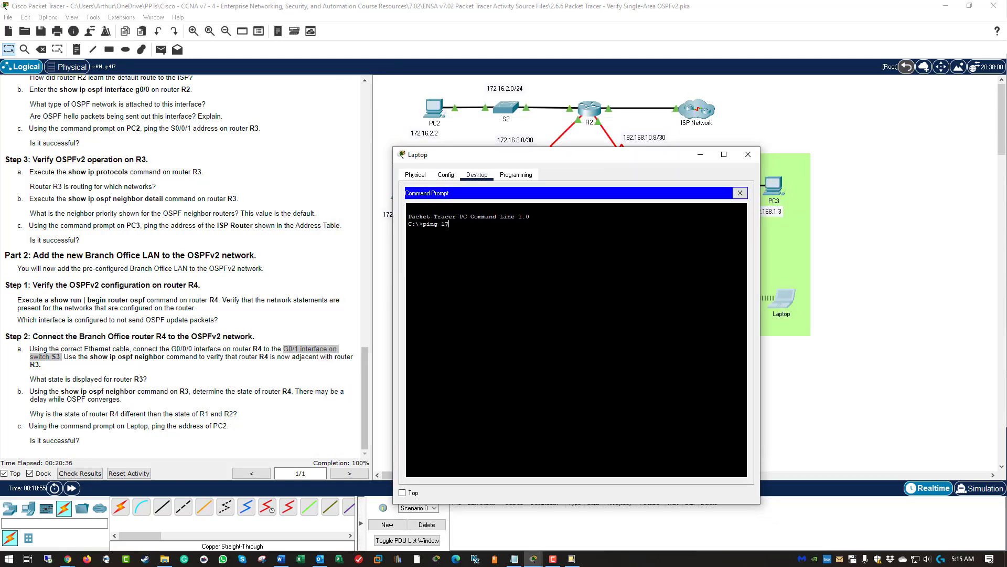
pyautogui.write('2.16.2.2')
pyautogui.press('Return')
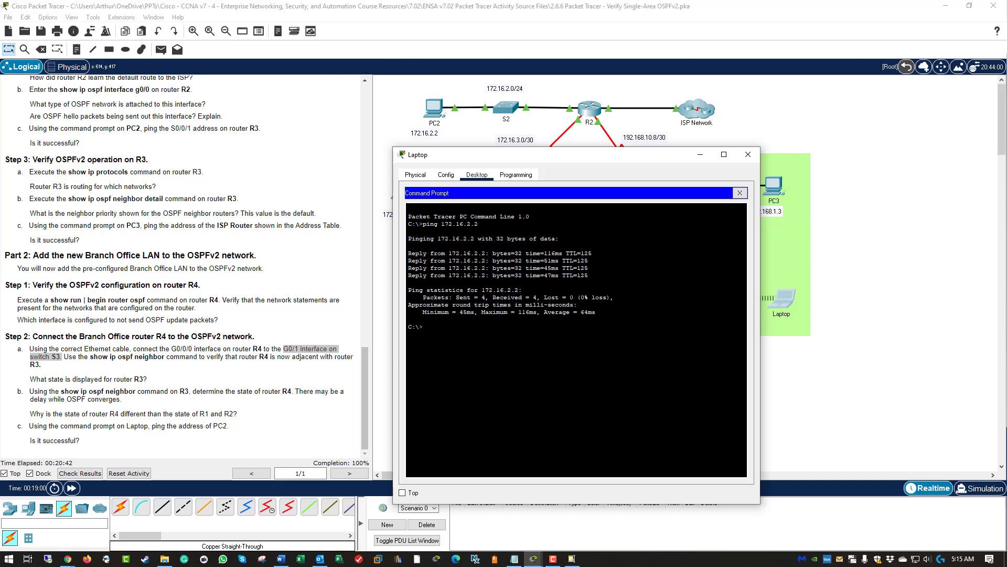
# - Close the Laptop and view the Assessment Items results, showing 20/20 across 4/4 items
pyautogui.click(748, 154)
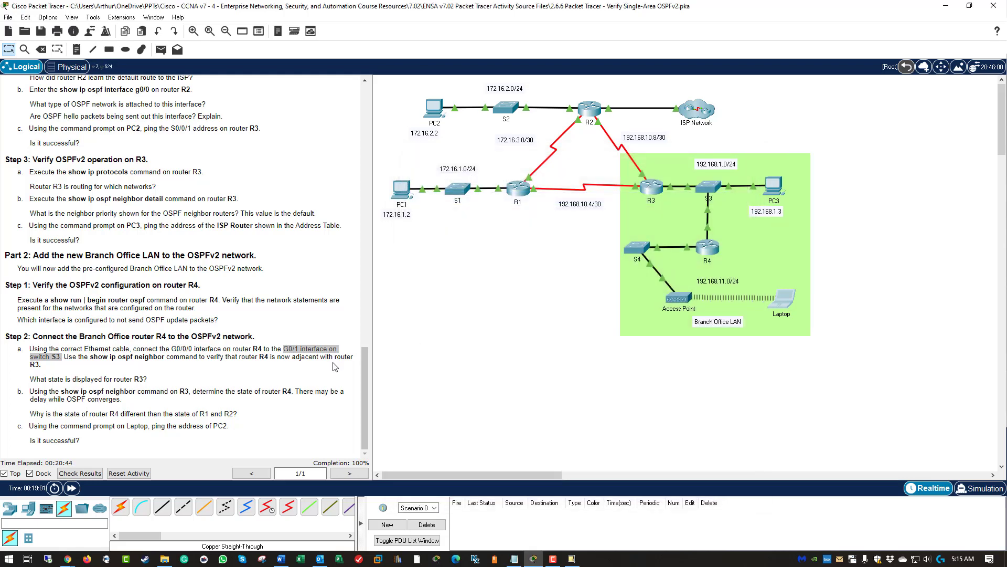
pyautogui.click(330, 383)
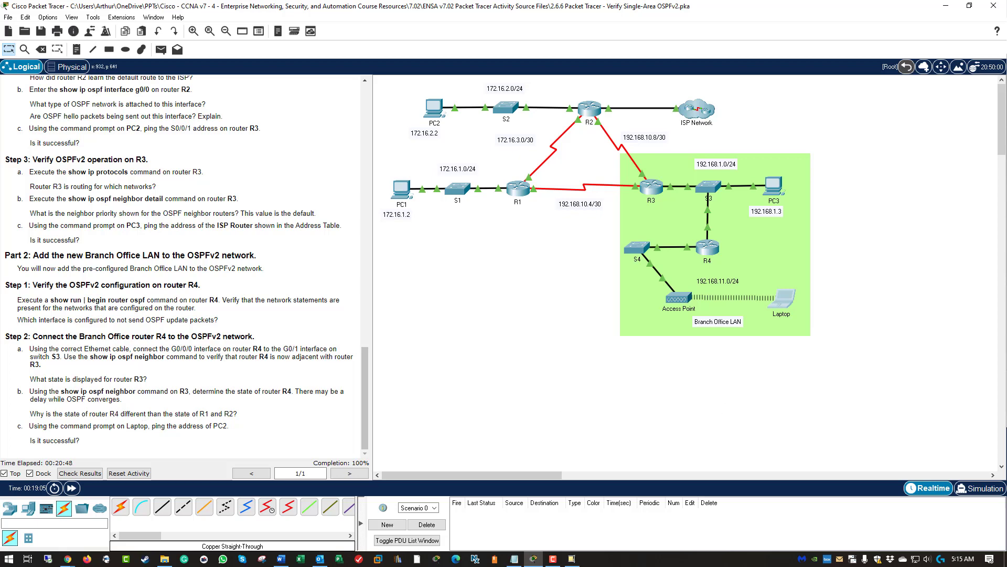
pyautogui.moveTo(372, 272); pyautogui.dragTo(237, 273)
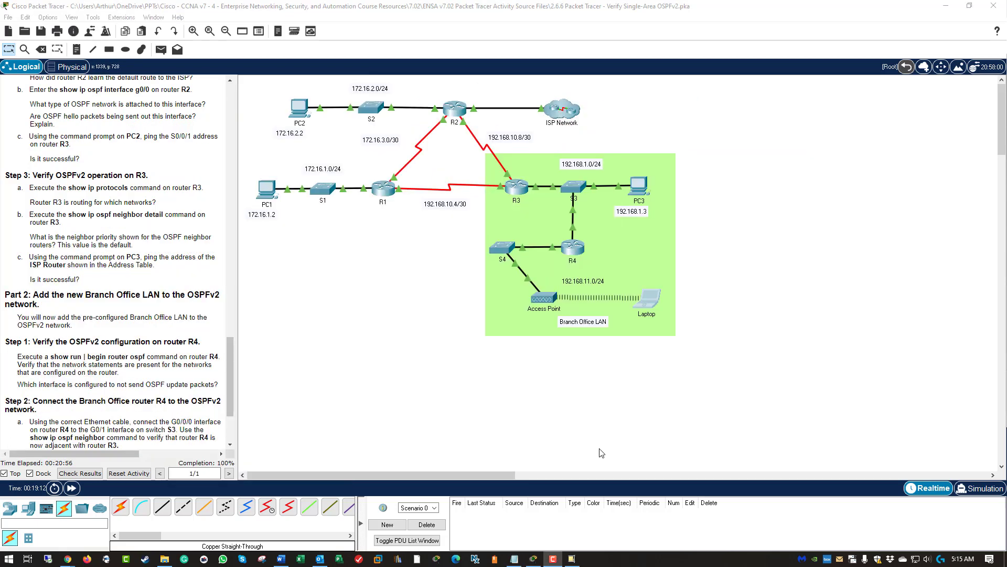
pyautogui.click(80, 473)
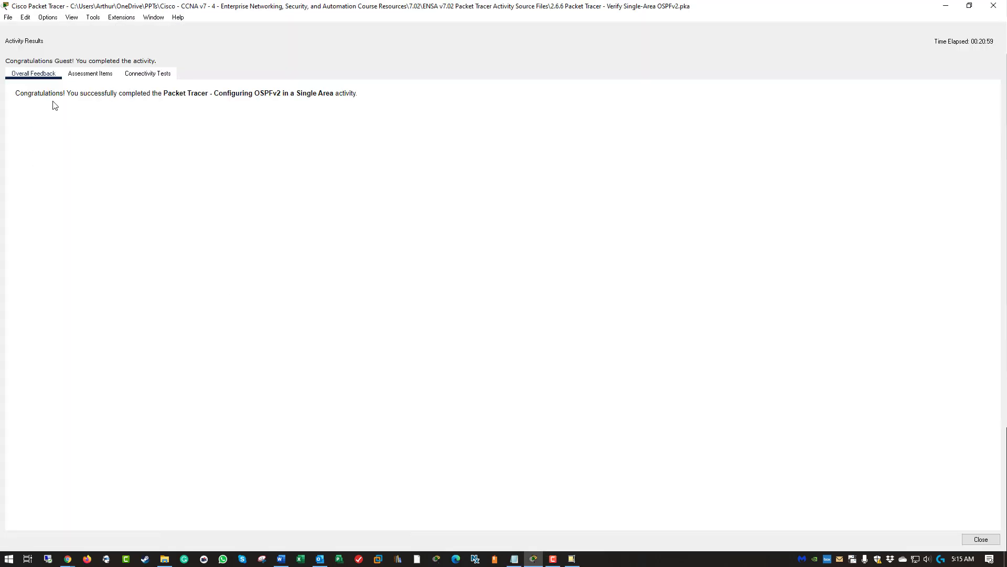
pyautogui.click(107, 75)
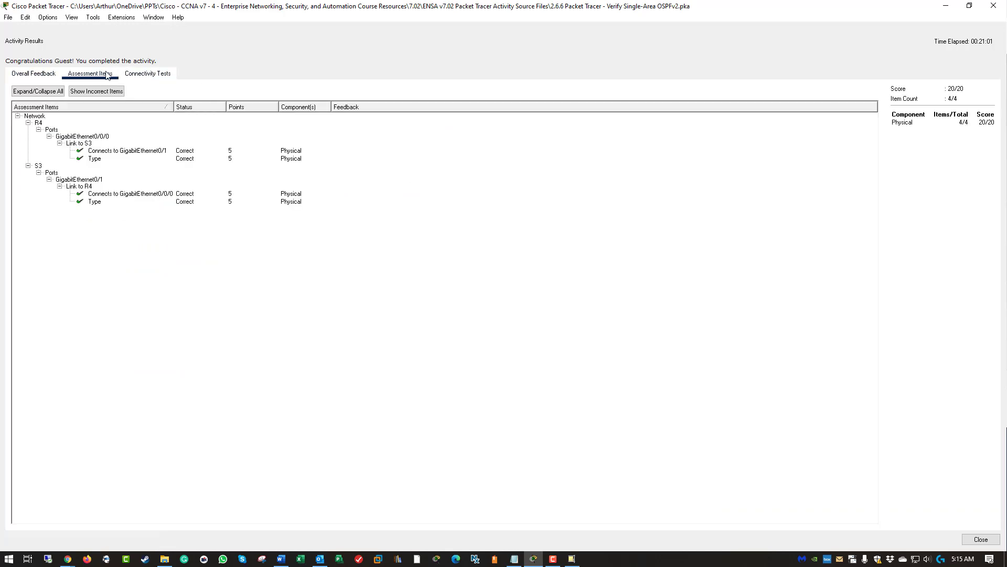